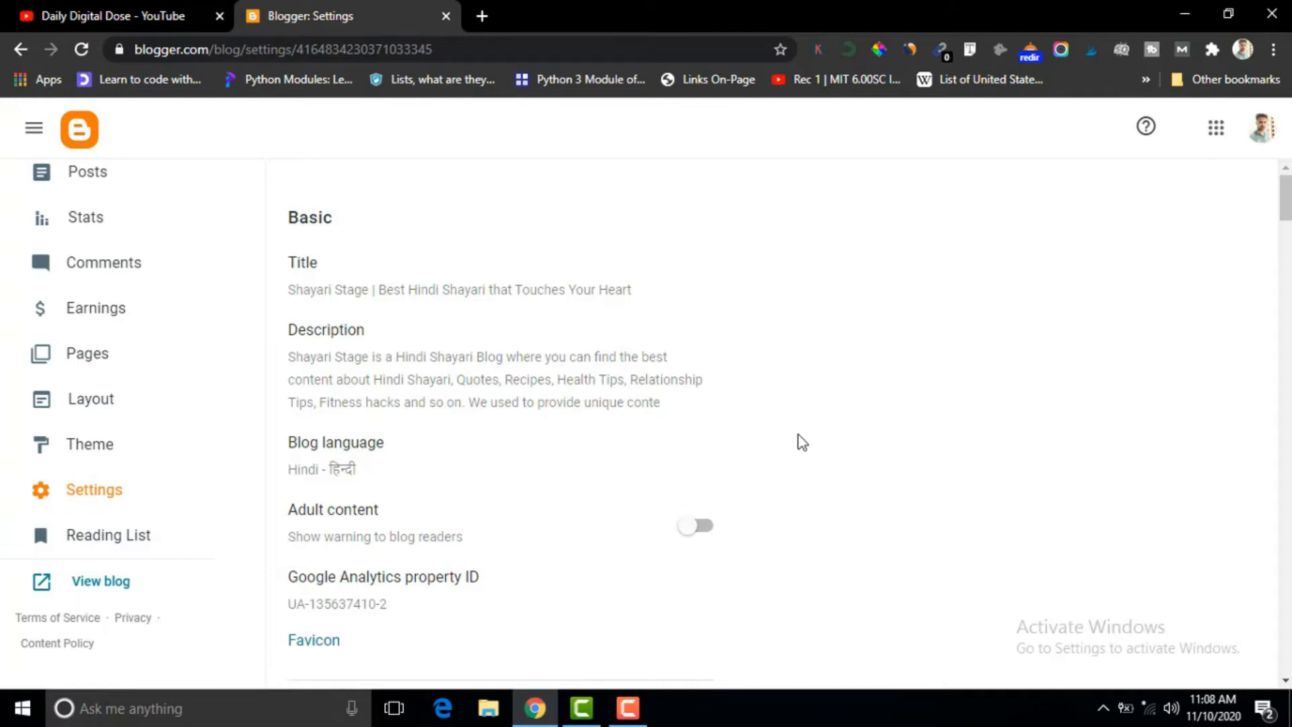
Open and save the blog title "Shayari Stage | Best Hindi Shayari that Touches Your Heart" and the blog description in the basic settings.
mouse_move(1286, 216)
mouse_down()
mouse_move(1279, 671)
mouse_move(1282, 202)
mouse_up()
click(307, 270)
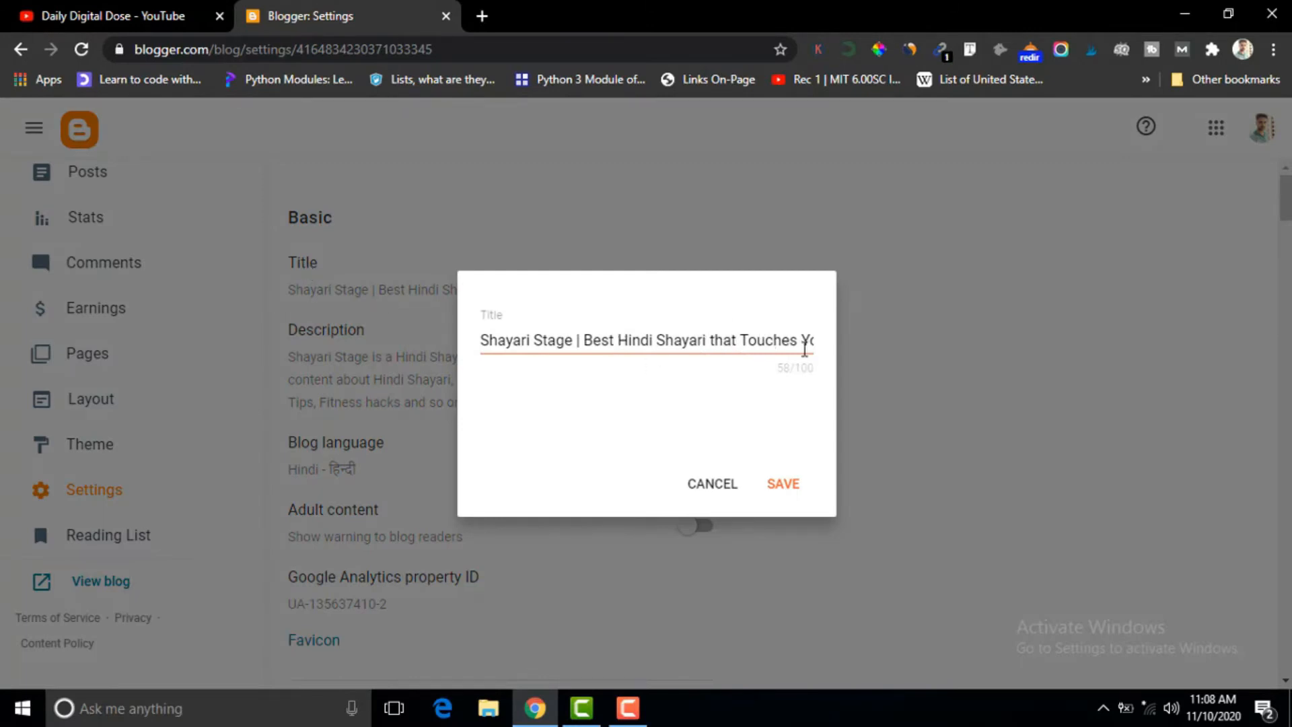
click(780, 486)
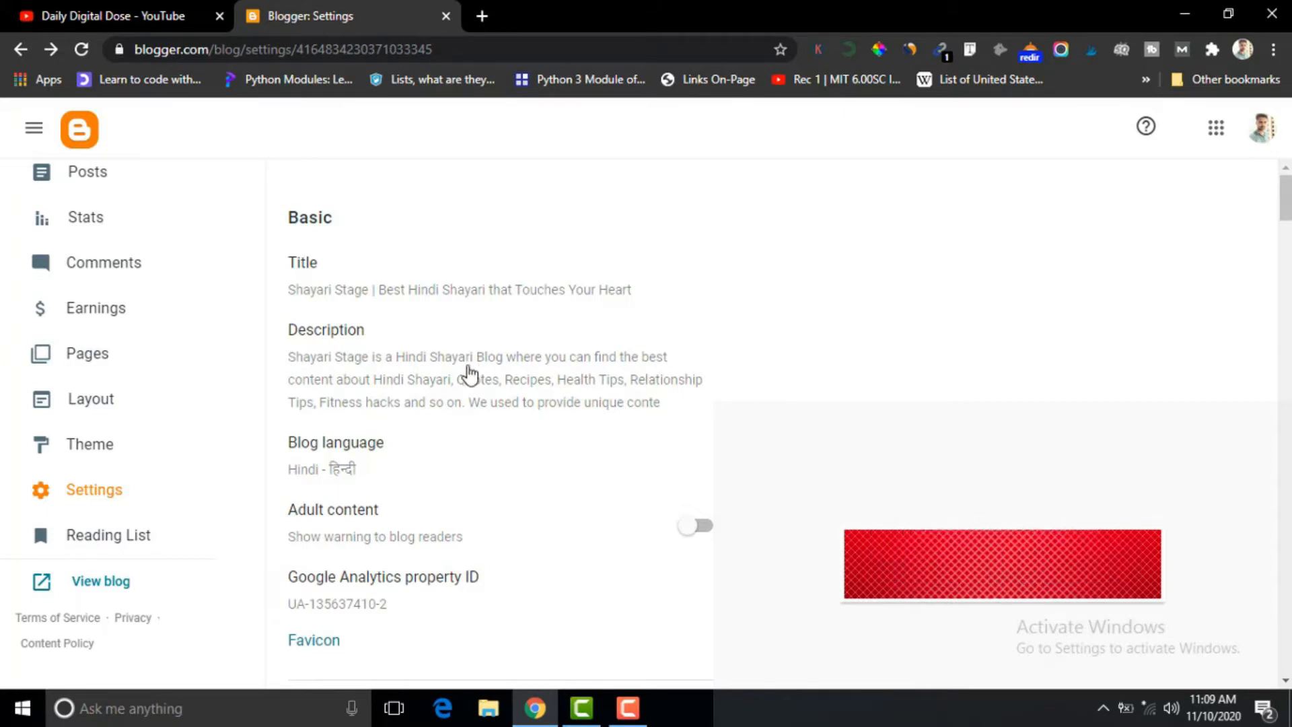
click(333, 350)
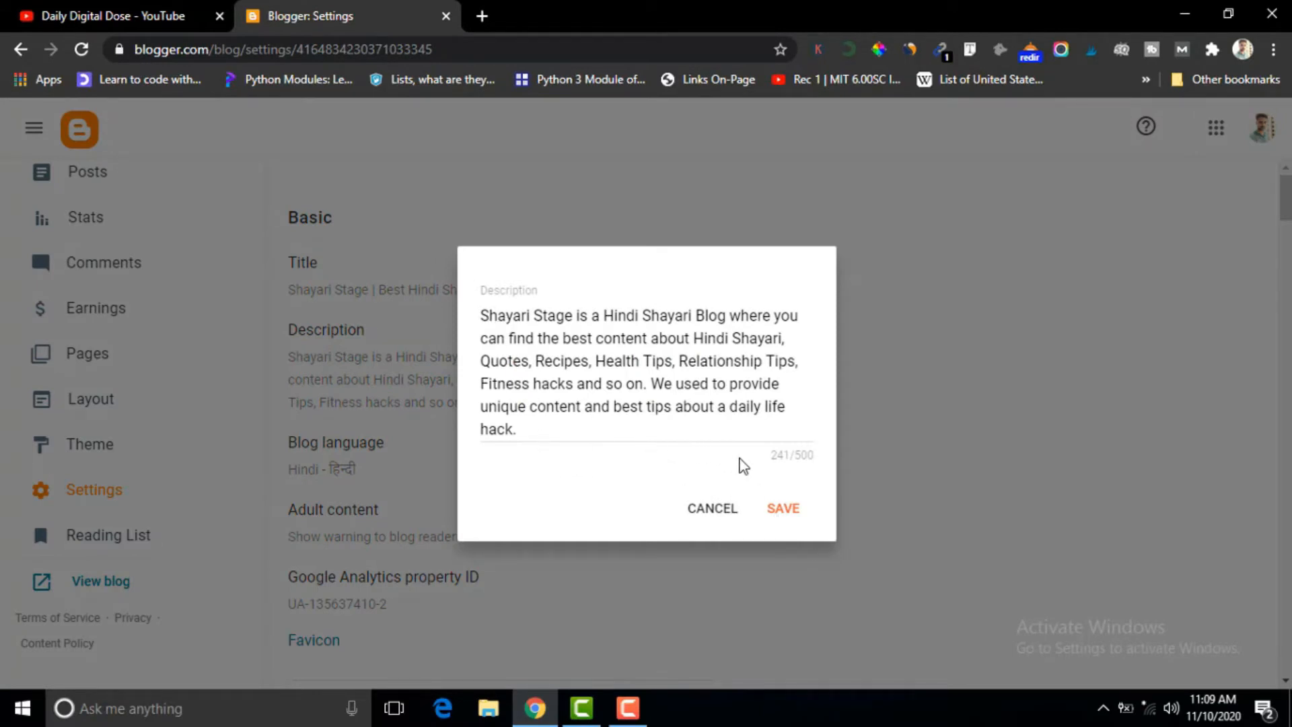
click(781, 516)
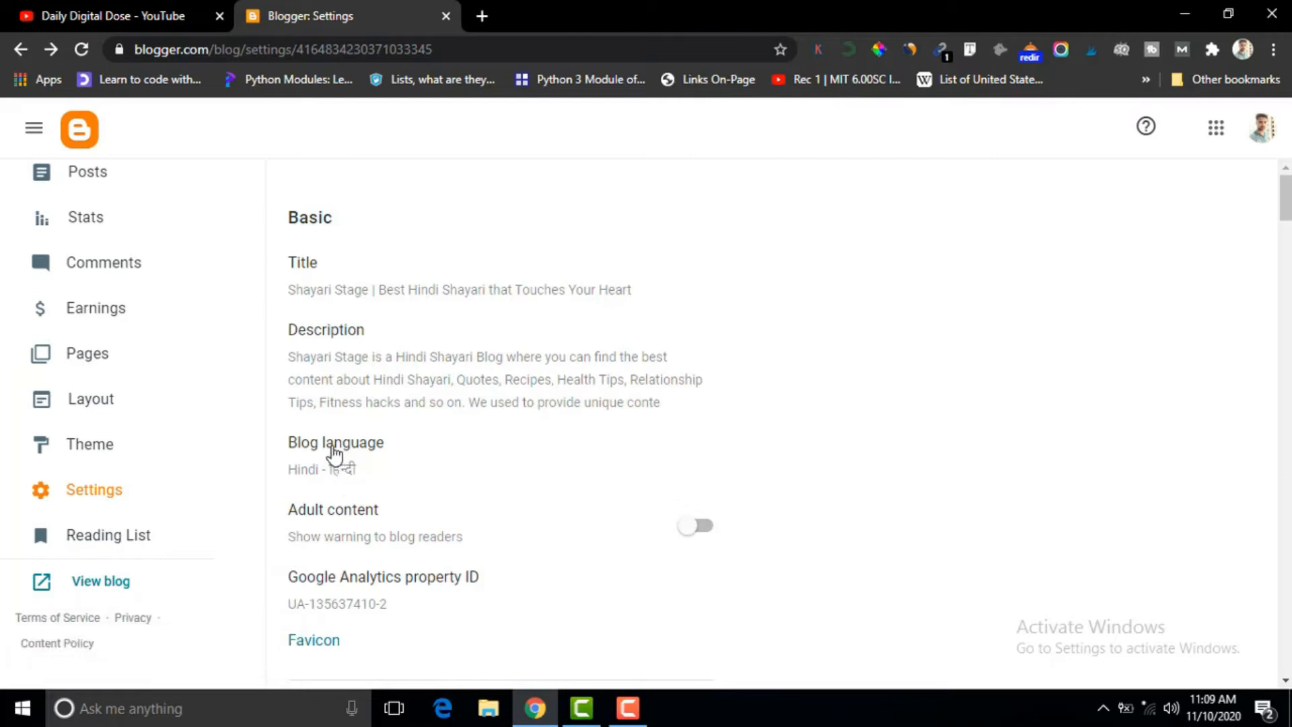
Browse the available blog languages and save Hindi as the blog language.
click(340, 455)
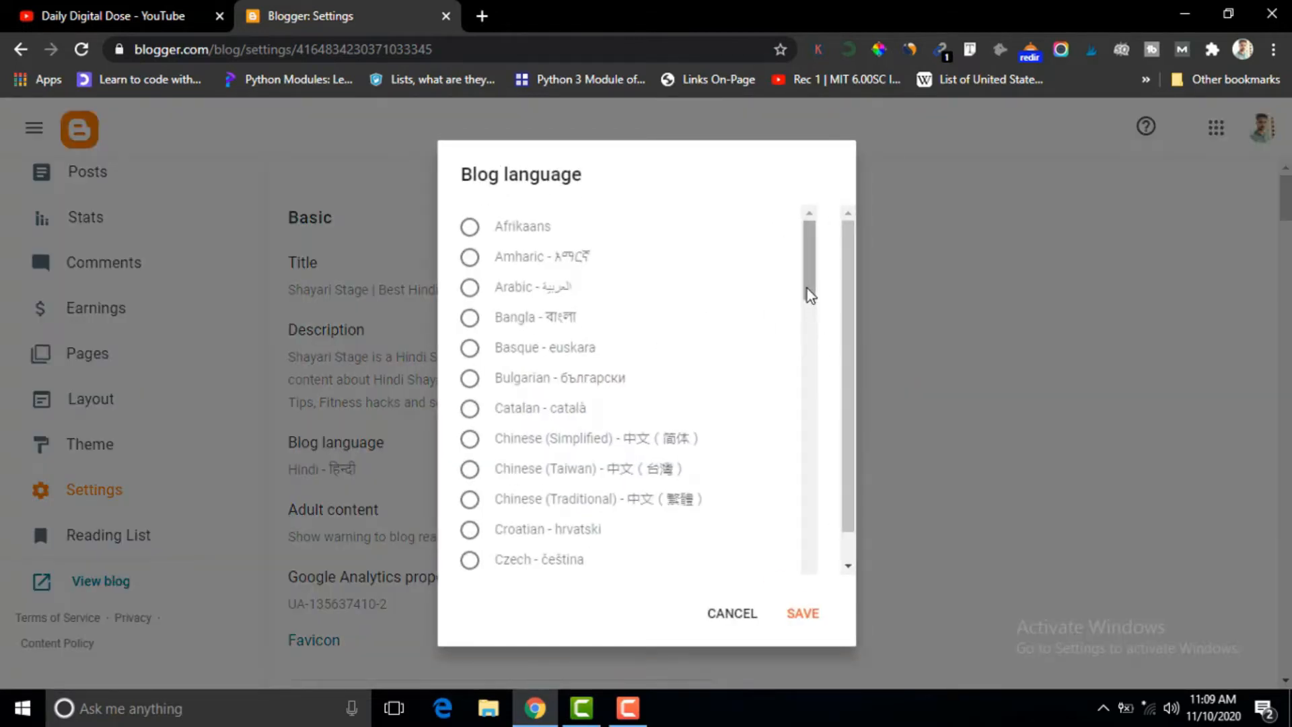
scroll(809, 296, down, 5)
scroll(810, 397, down, 5)
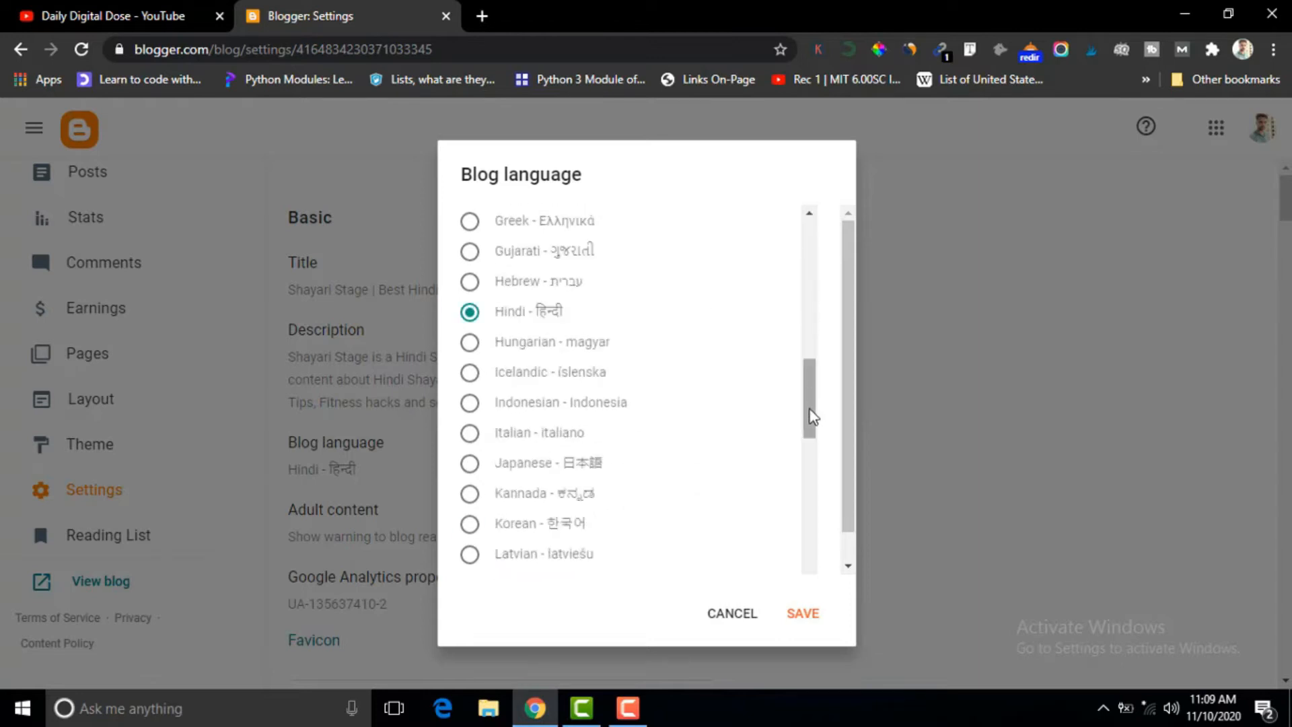
scroll(808, 464, down, 5)
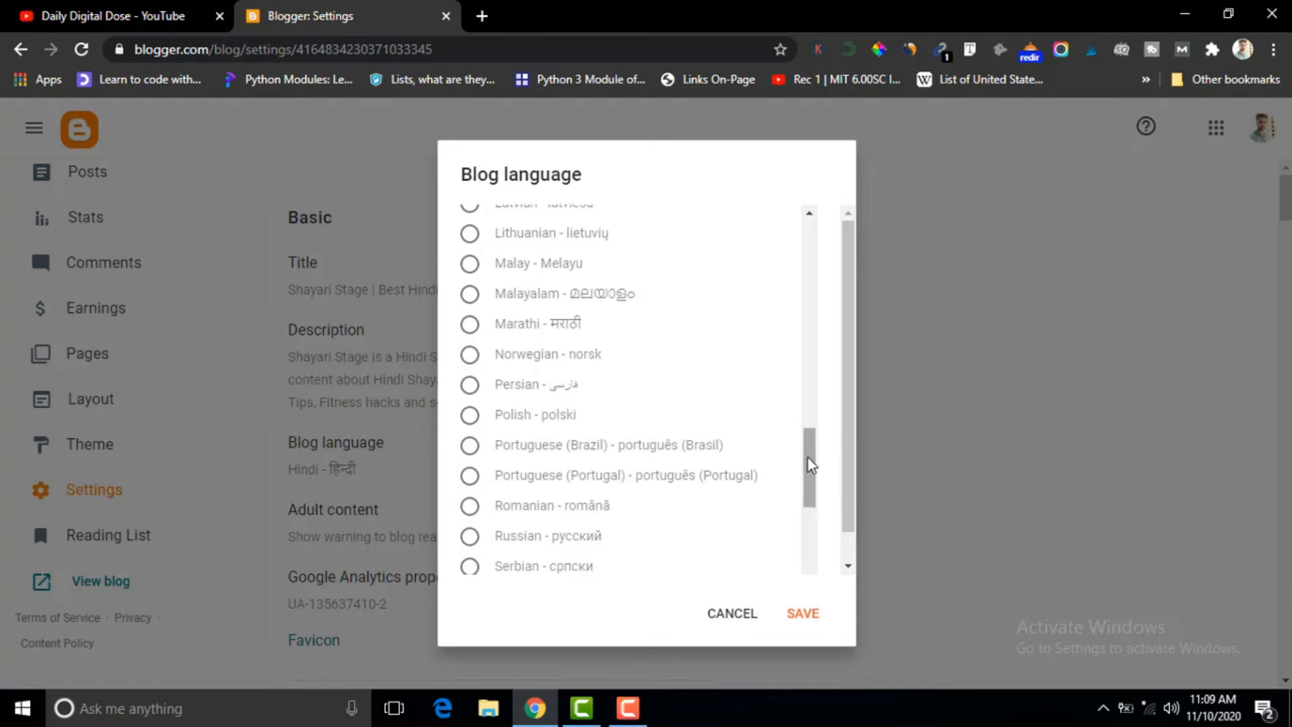
drag(811, 465, 813, 375)
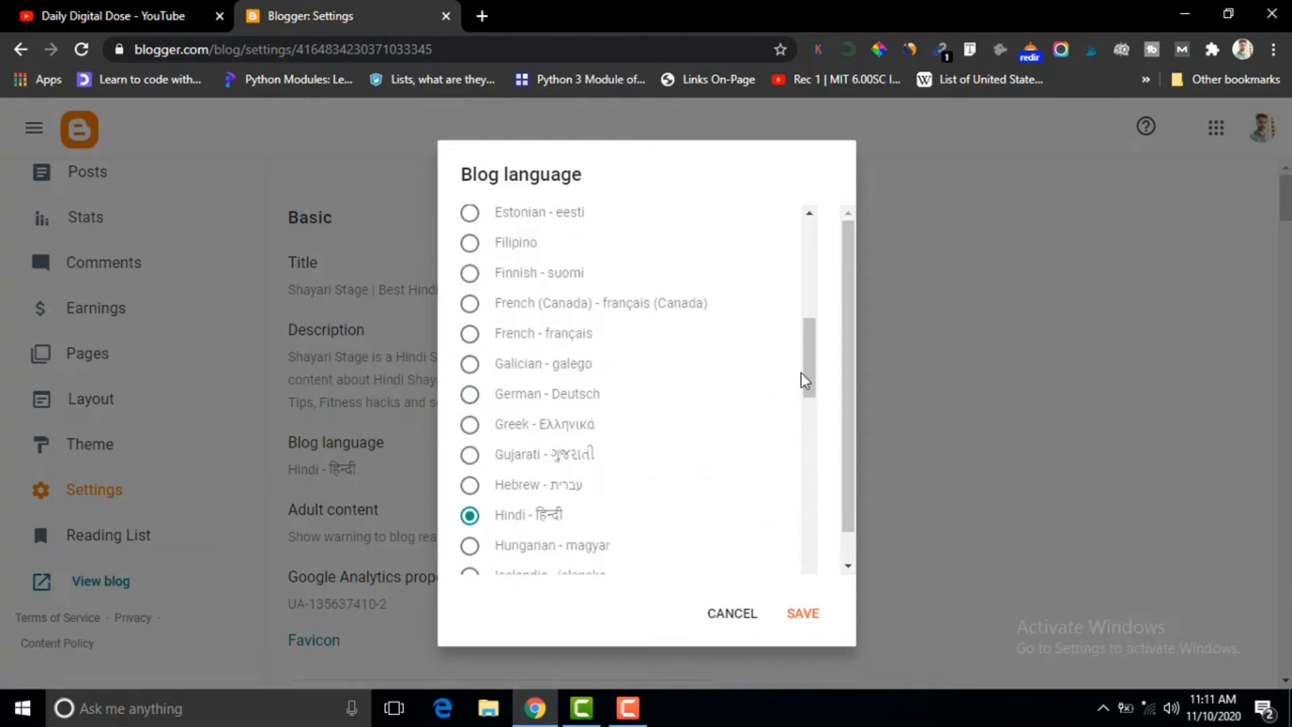
scroll(810, 366, down, 2)
scroll(810, 366, up, 3)
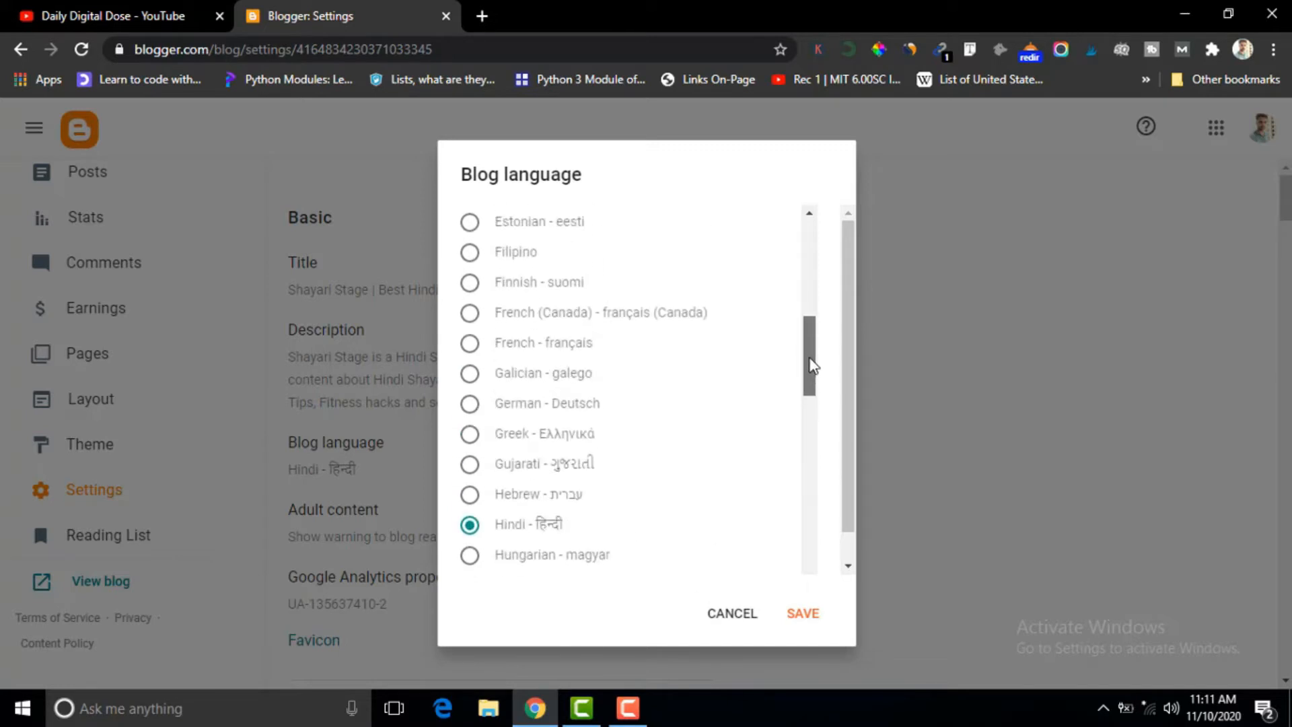
drag(809, 361, 796, 406)
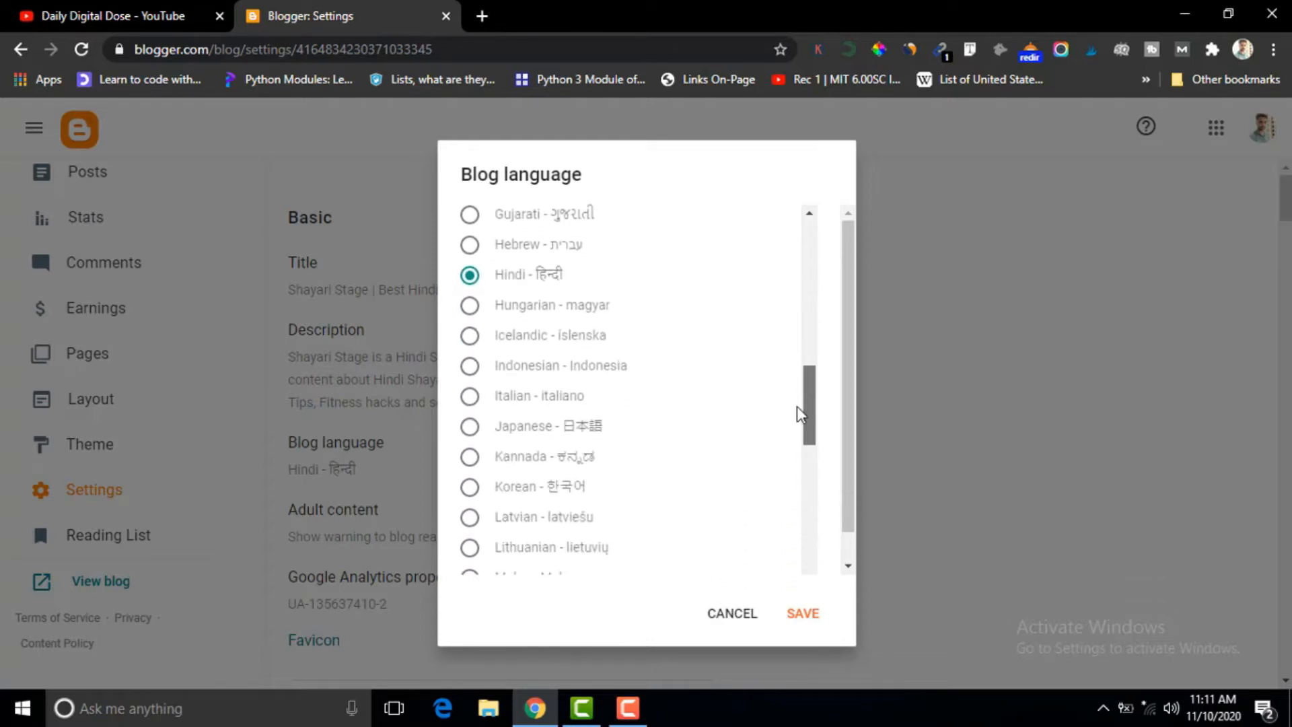
click(802, 618)
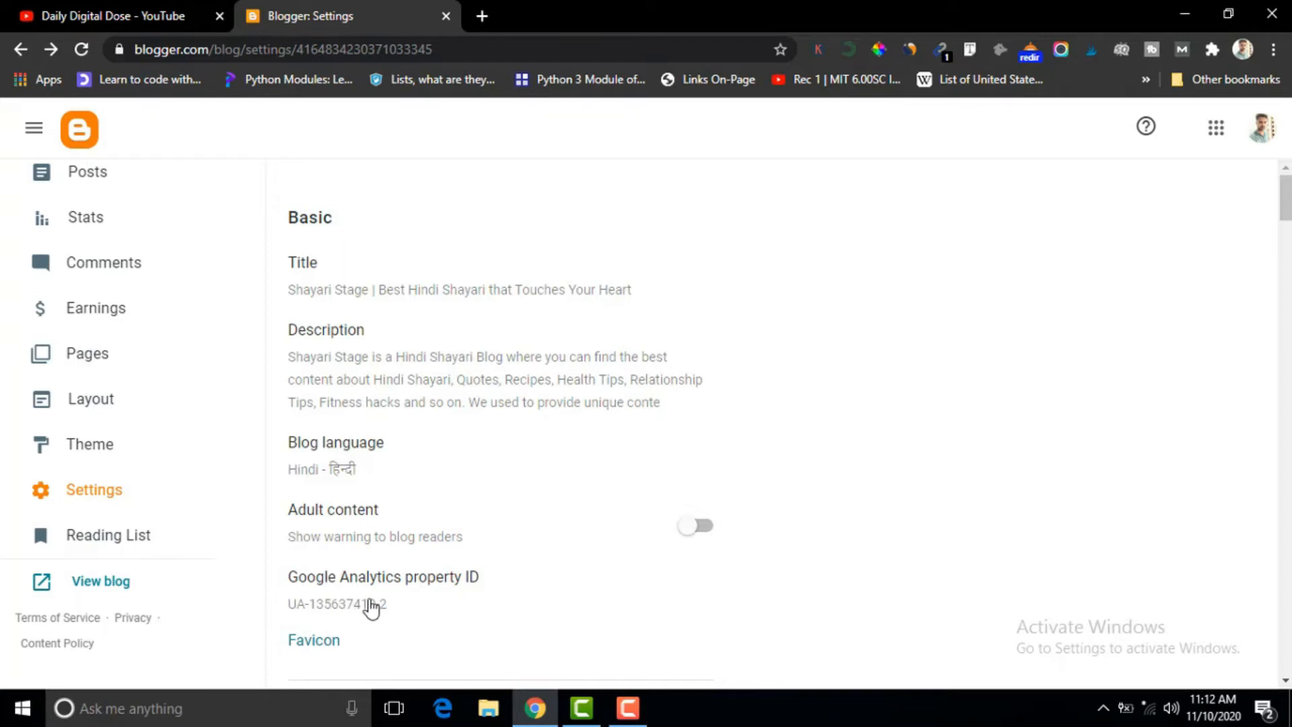
View the live blog in its own page and open the favicon configuration from the blog's basic settings.
scroll(1284, 201, down, 5)
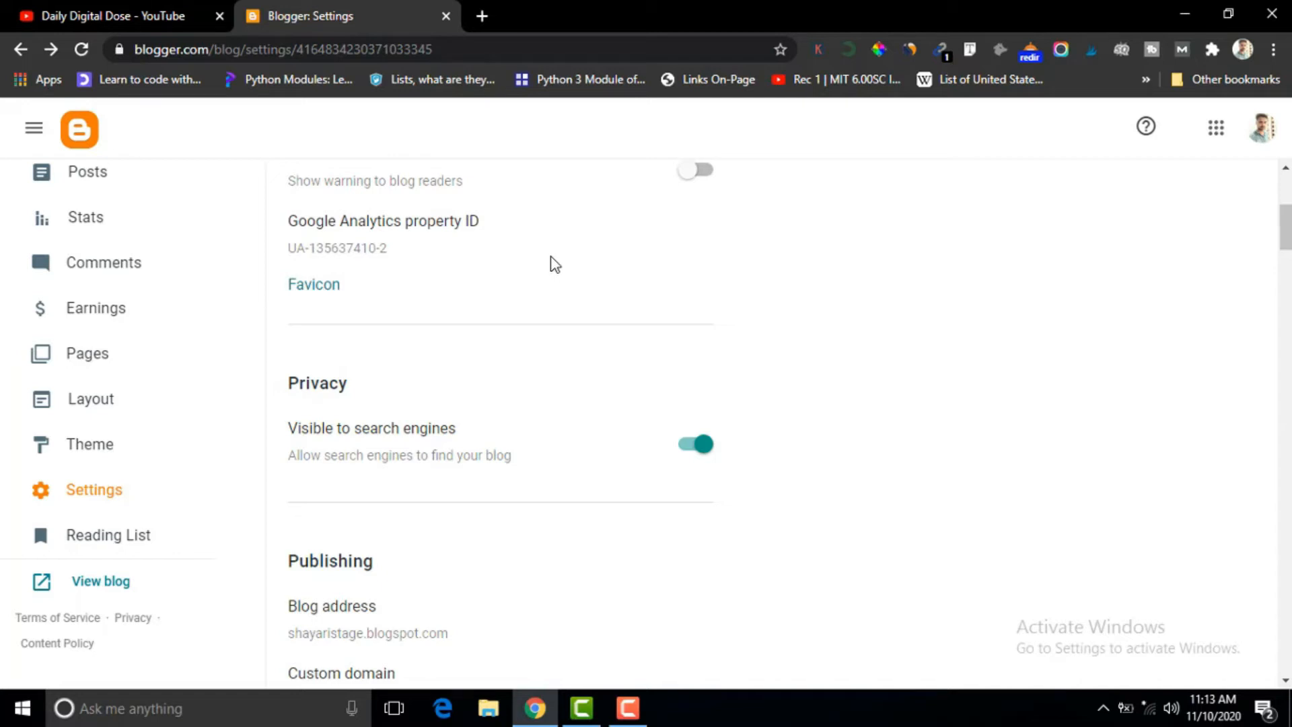
click(103, 582)
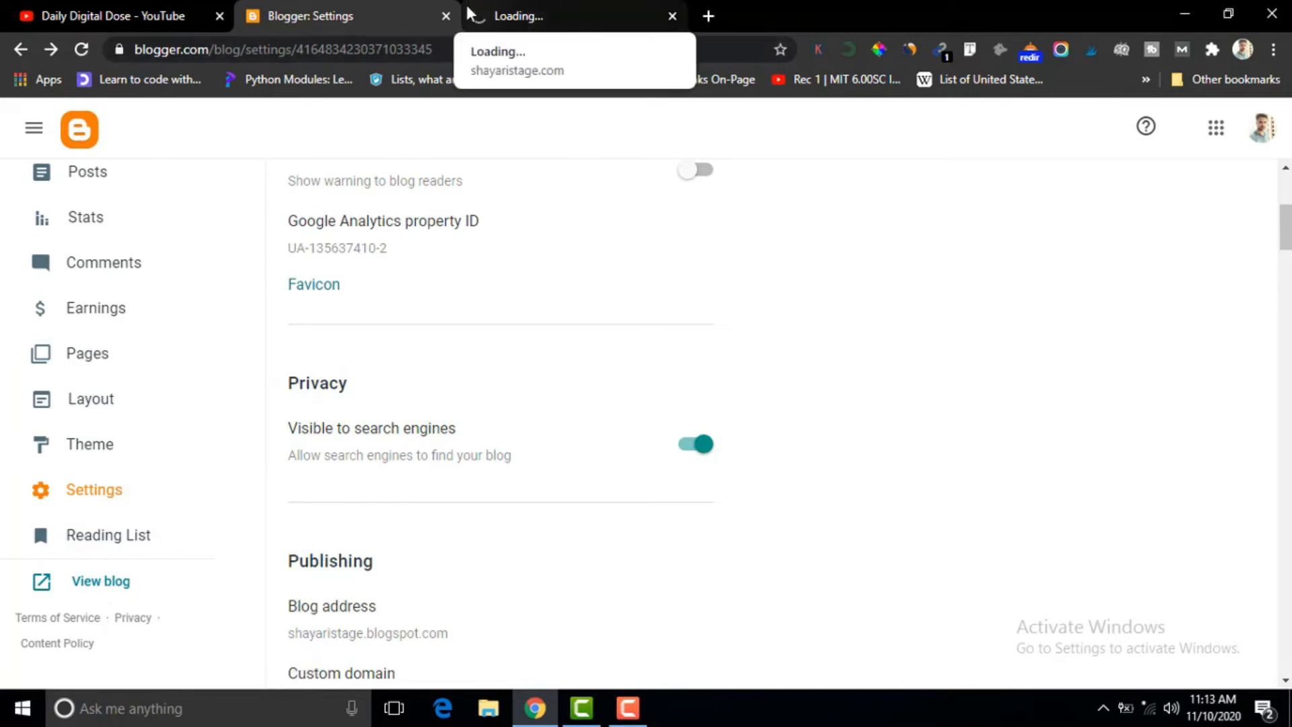
click(512, 17)
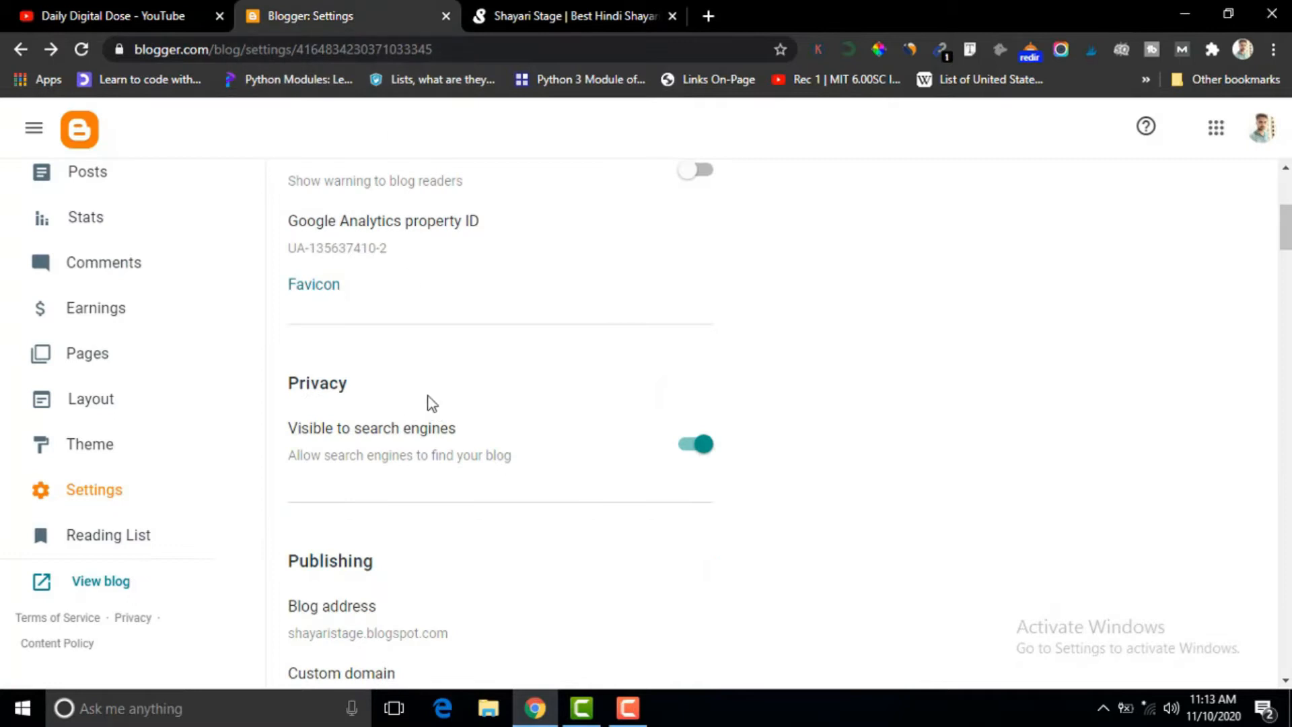
click(323, 289)
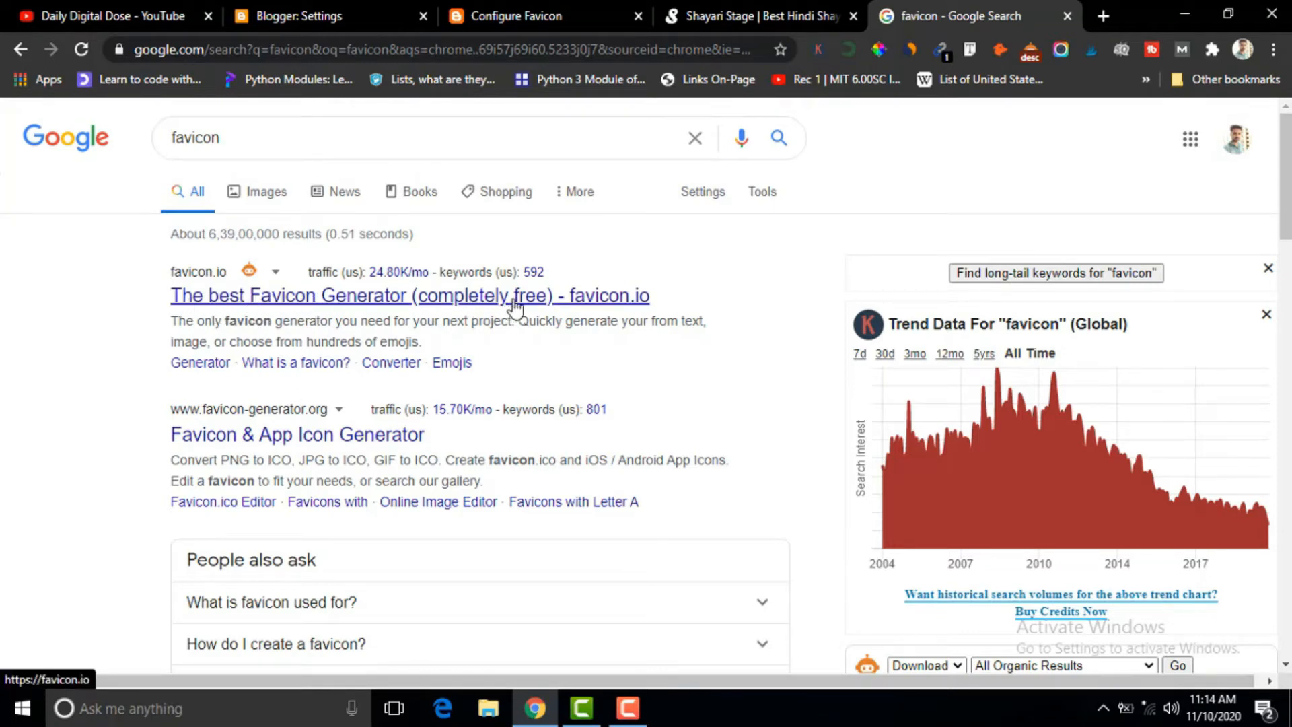
Open favicon.io from the search results and choose its text-to-ICO favicon generator.
click(413, 302)
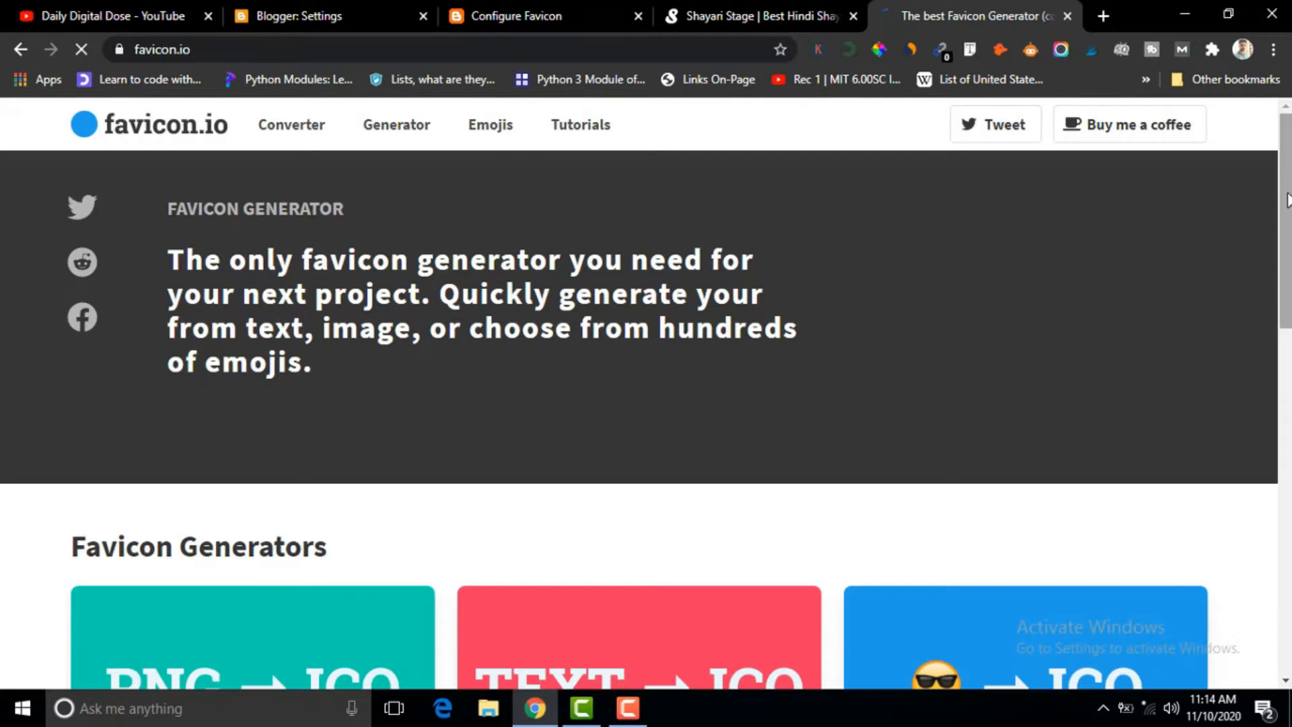
scroll(1287, 200, down, 6)
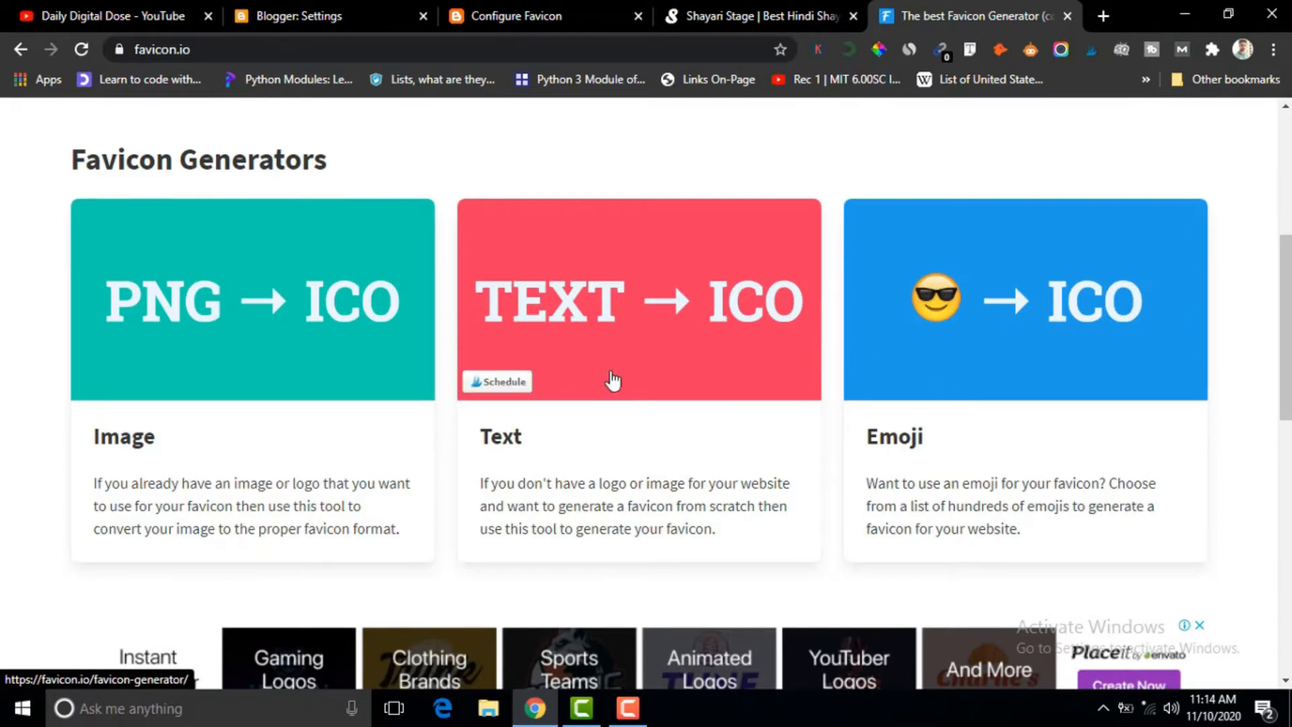
click(613, 380)
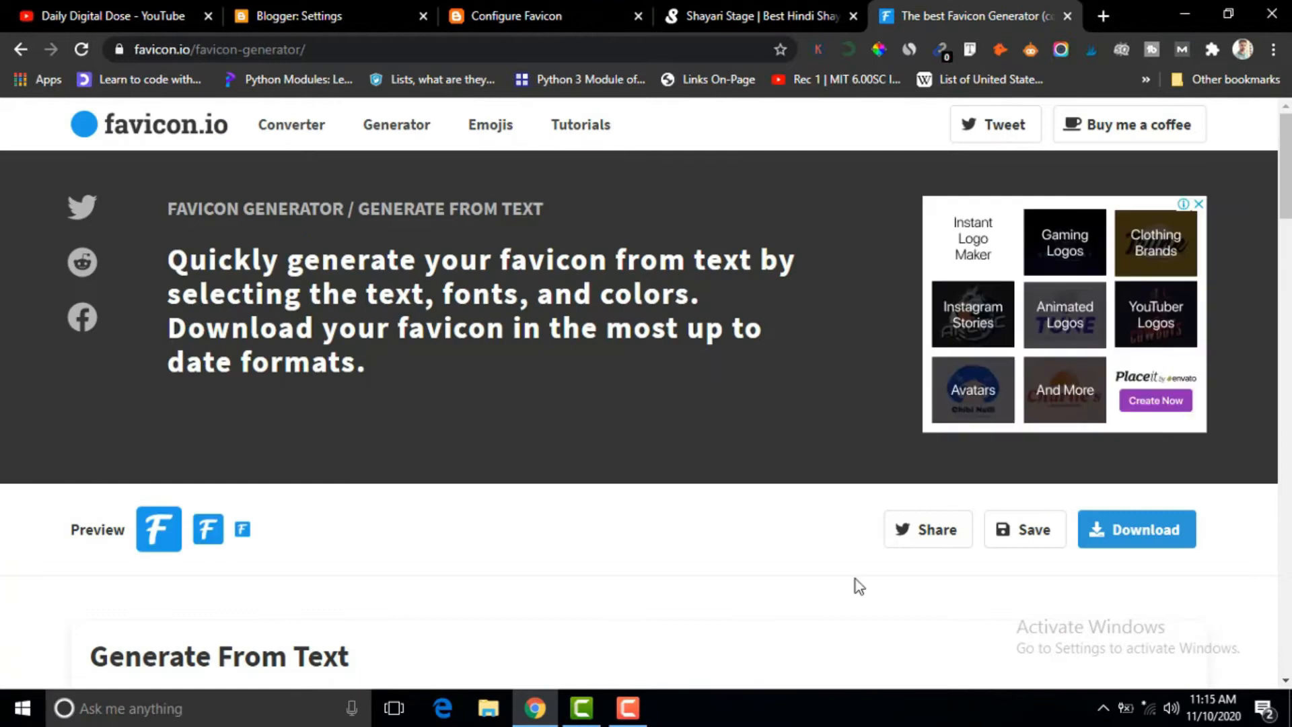
Design a text favicon with the letter T, font color #00F and background color #F08.
scroll(646, 394, down, 6)
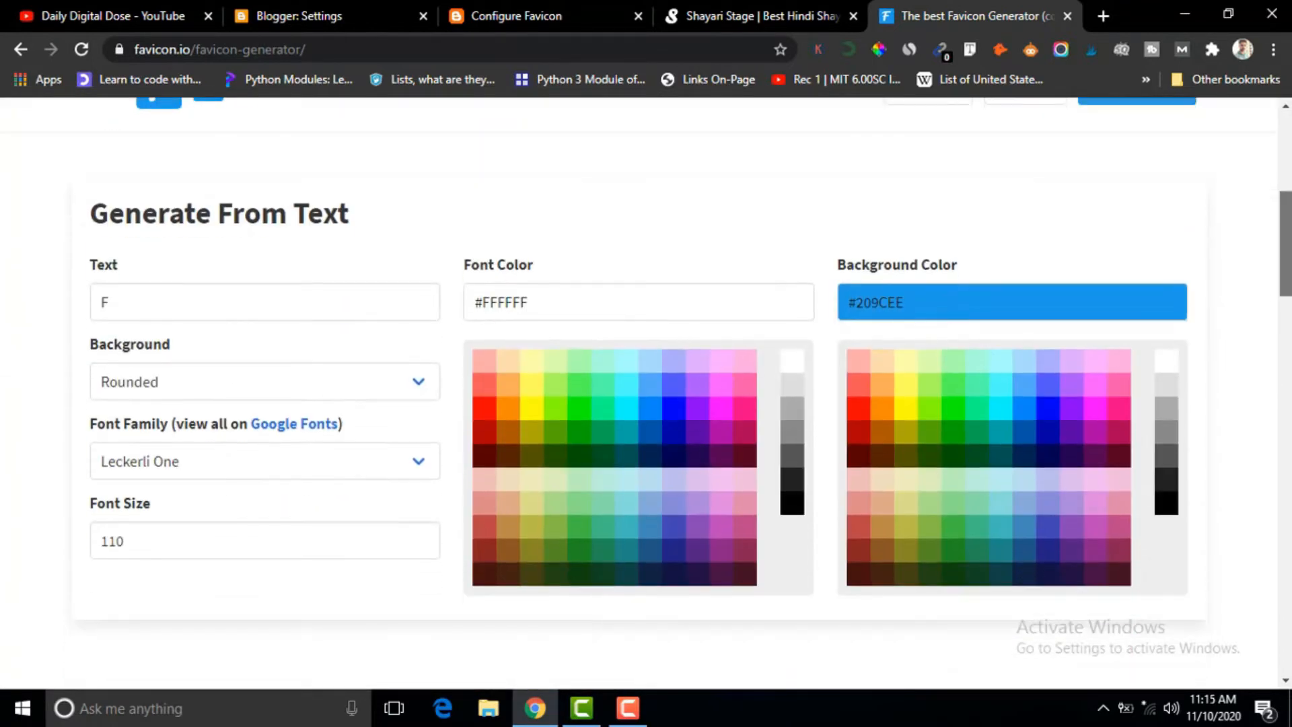
scroll(646, 394, up, 1)
scroll(990, 363, up, 1)
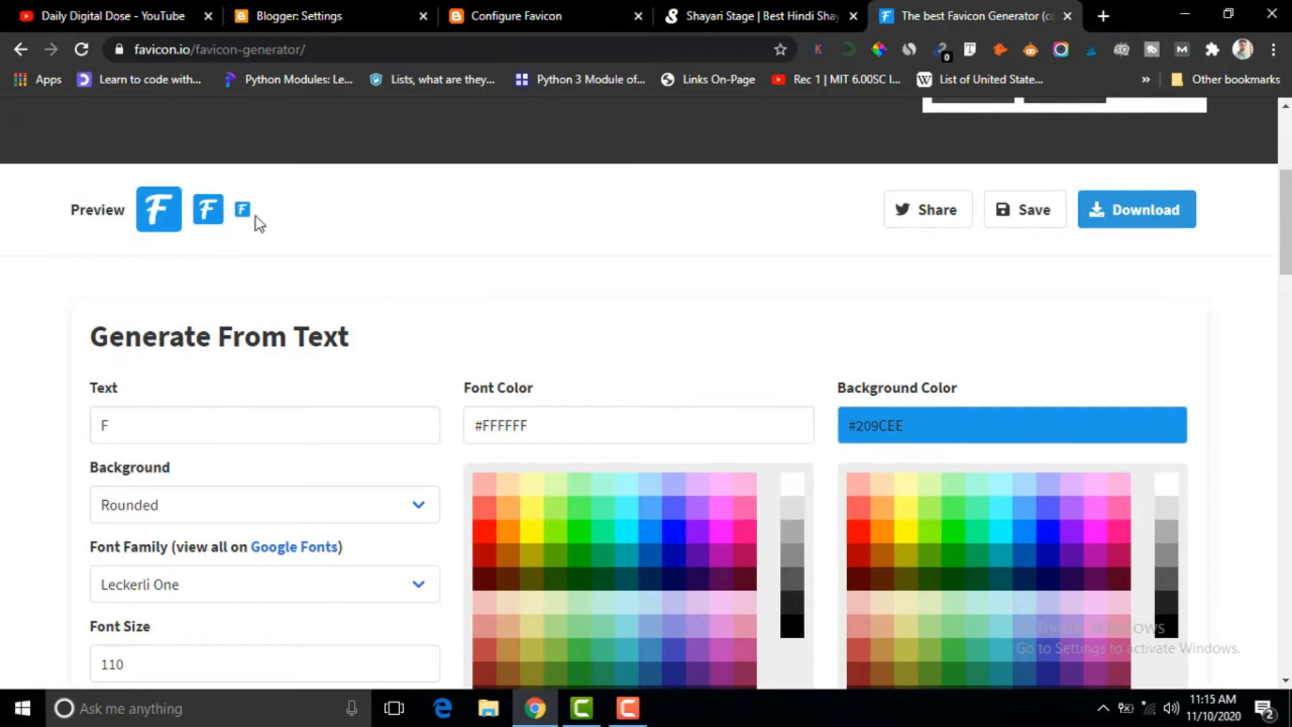
click(115, 430)
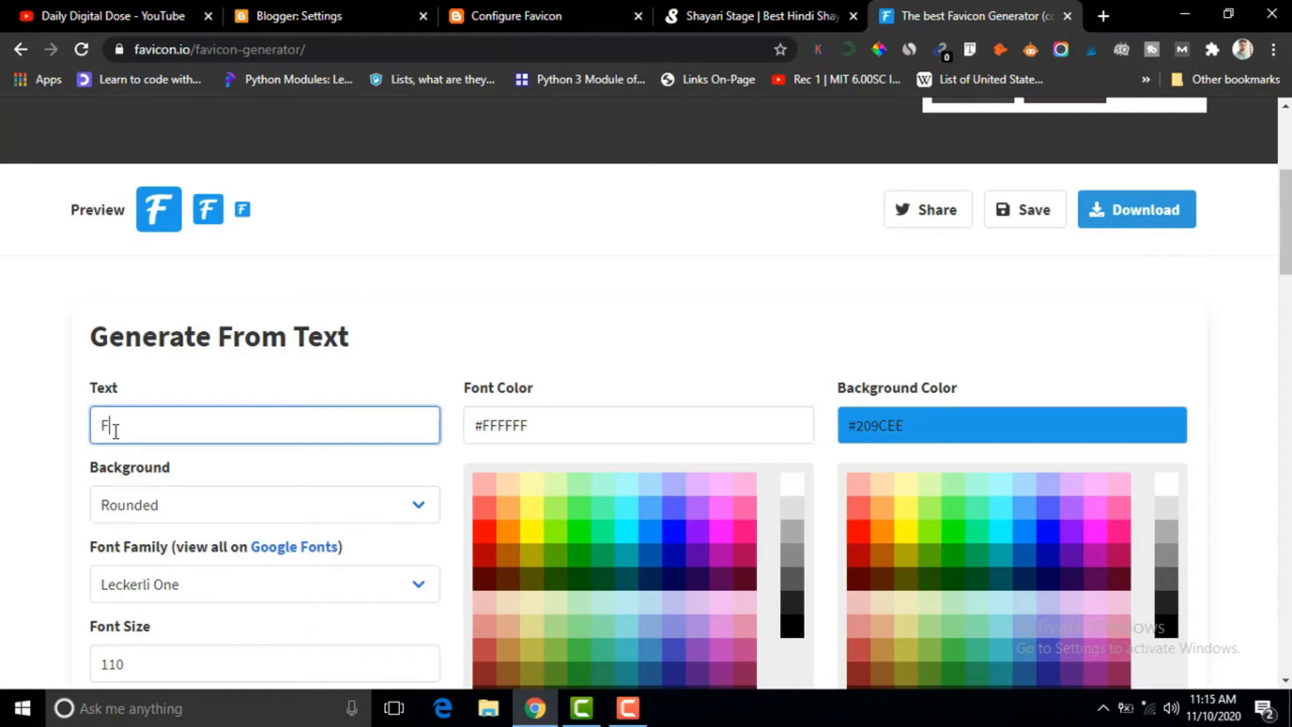
key(BackSpace)
text(t)
key(BackSpace)
text(T)
click(673, 531)
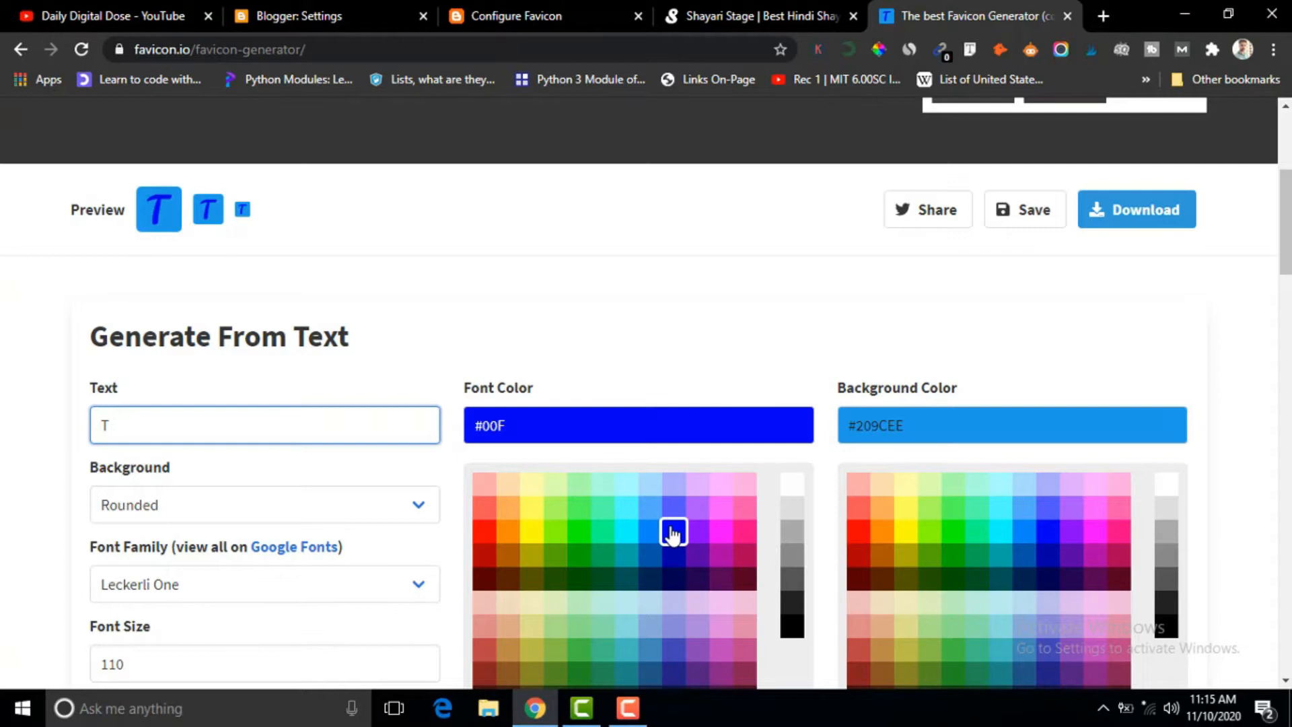
click(1118, 533)
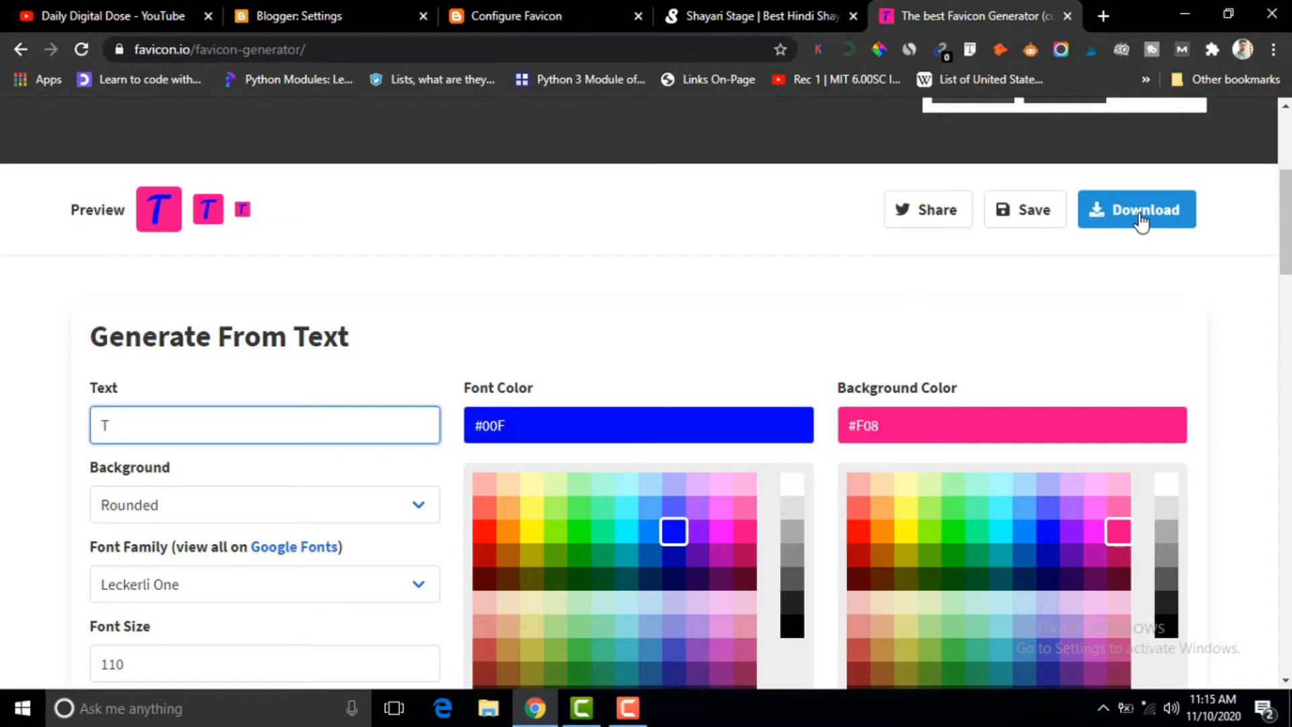
Close the Configure Favicon page without choosing a file and return to the Blogger settings.
click(521, 14)
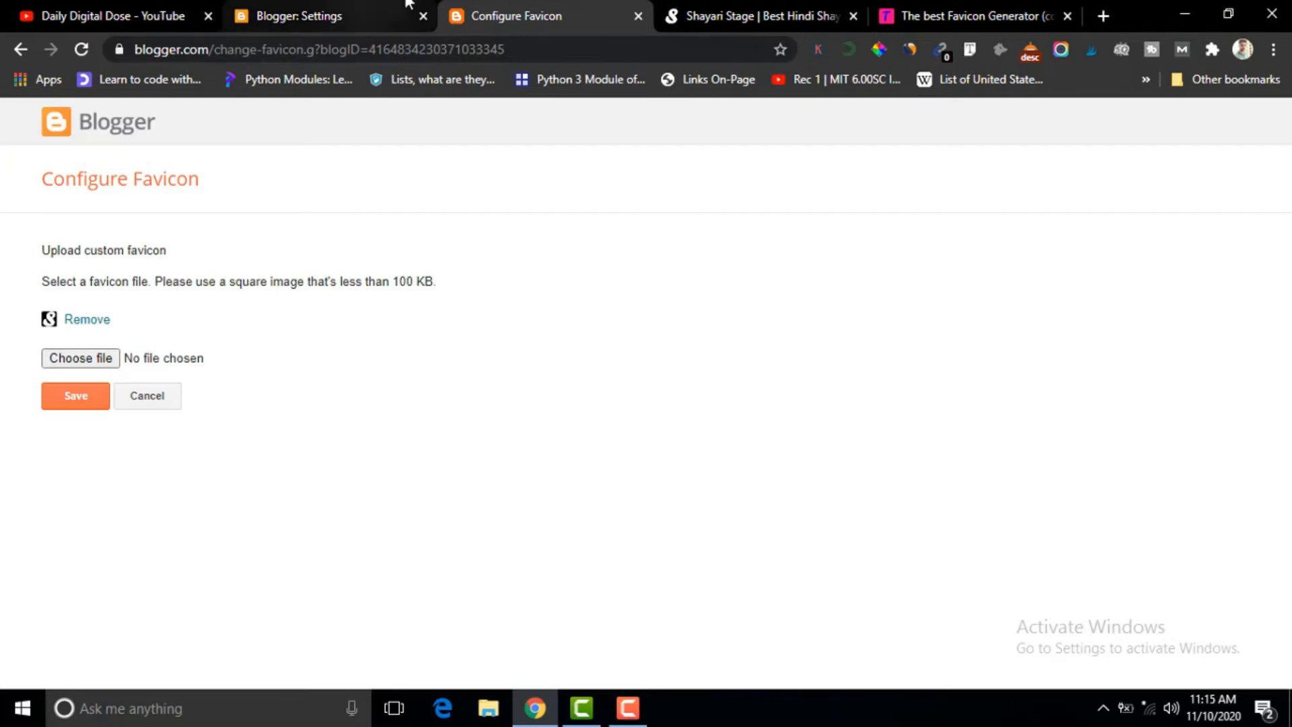
click(639, 16)
click(326, 9)
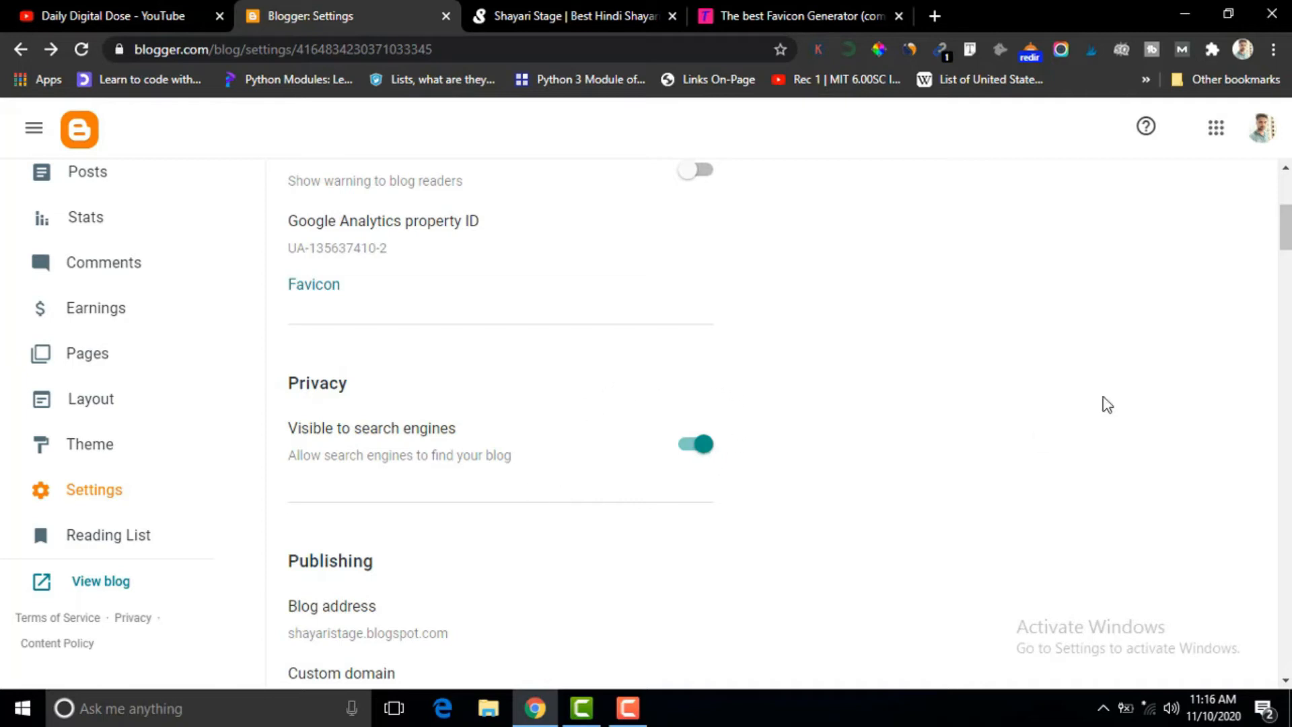
Review the blog's privacy, publishing and HTTPS settings, including the custom domain and redirect options.
scroll(1286, 253, down, 2)
scroll(1285, 256, down, 3)
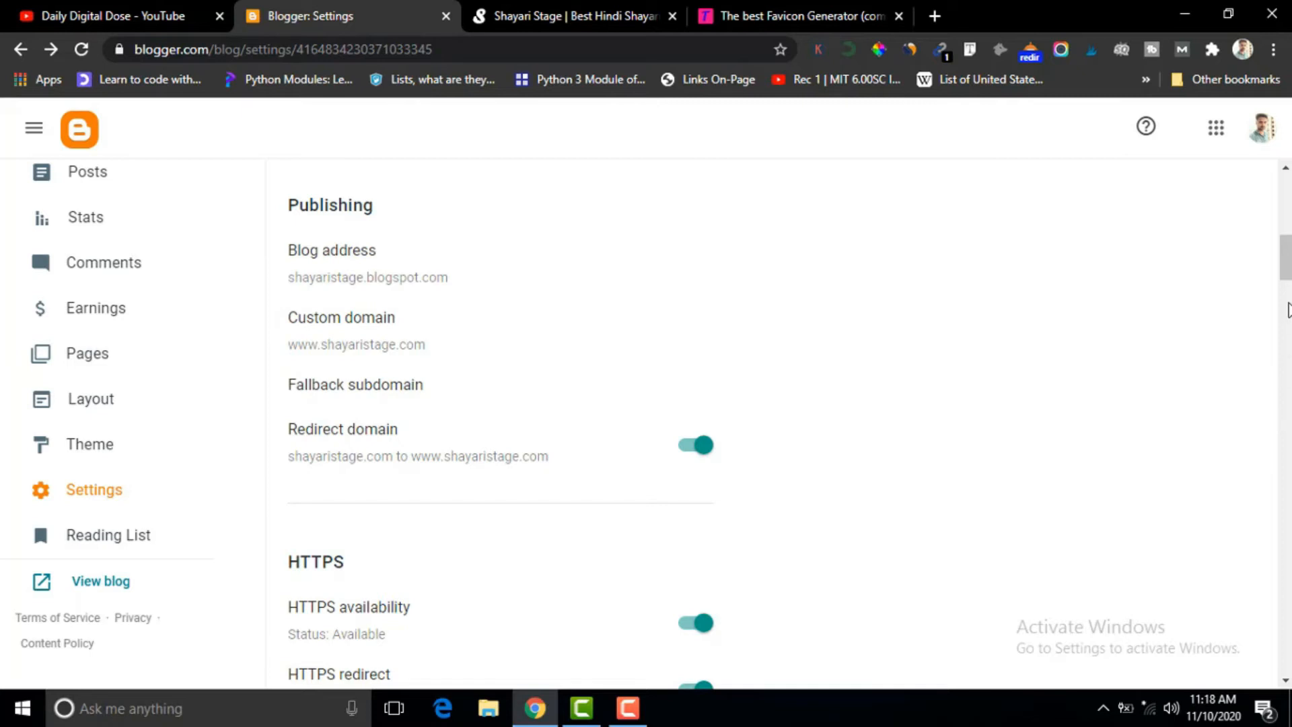
drag(1290, 263, 1291, 292)
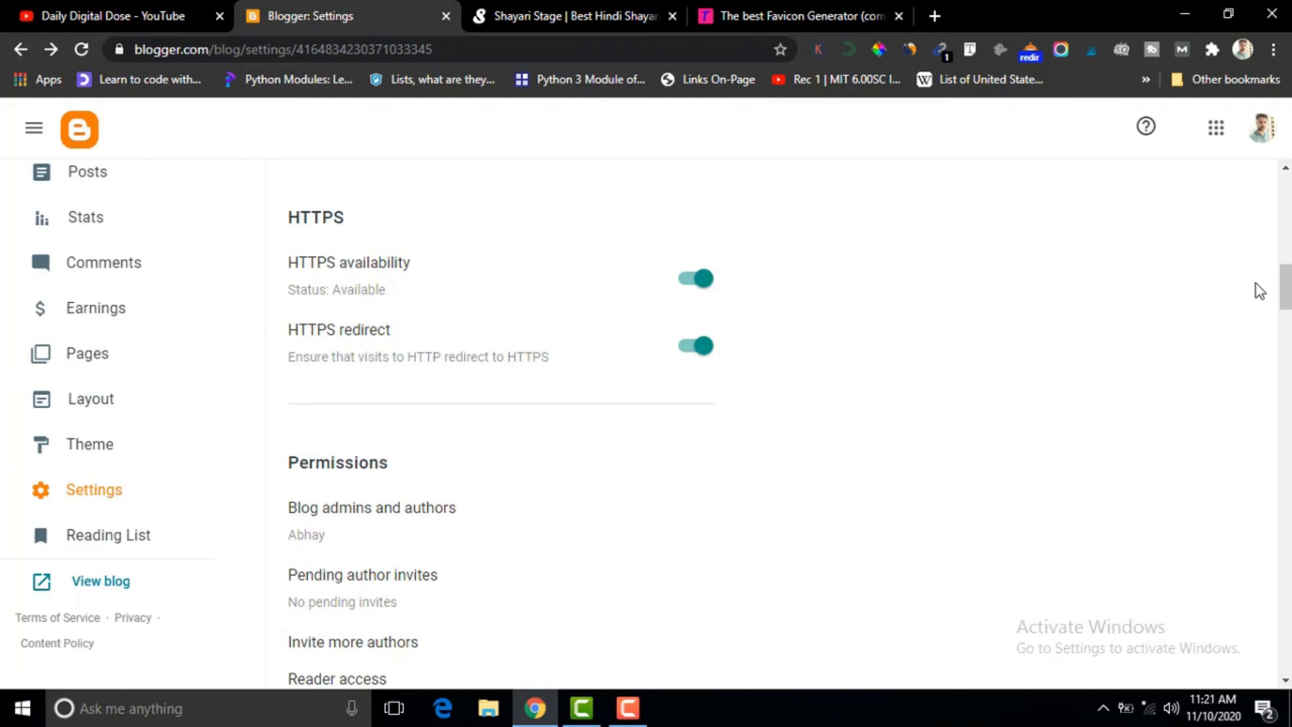
Open the form for inviting more authors in the blog permissions, then cancel it without sending an invitation.
scroll(1268, 321, down, 4)
scroll(928, 399, up, 2)
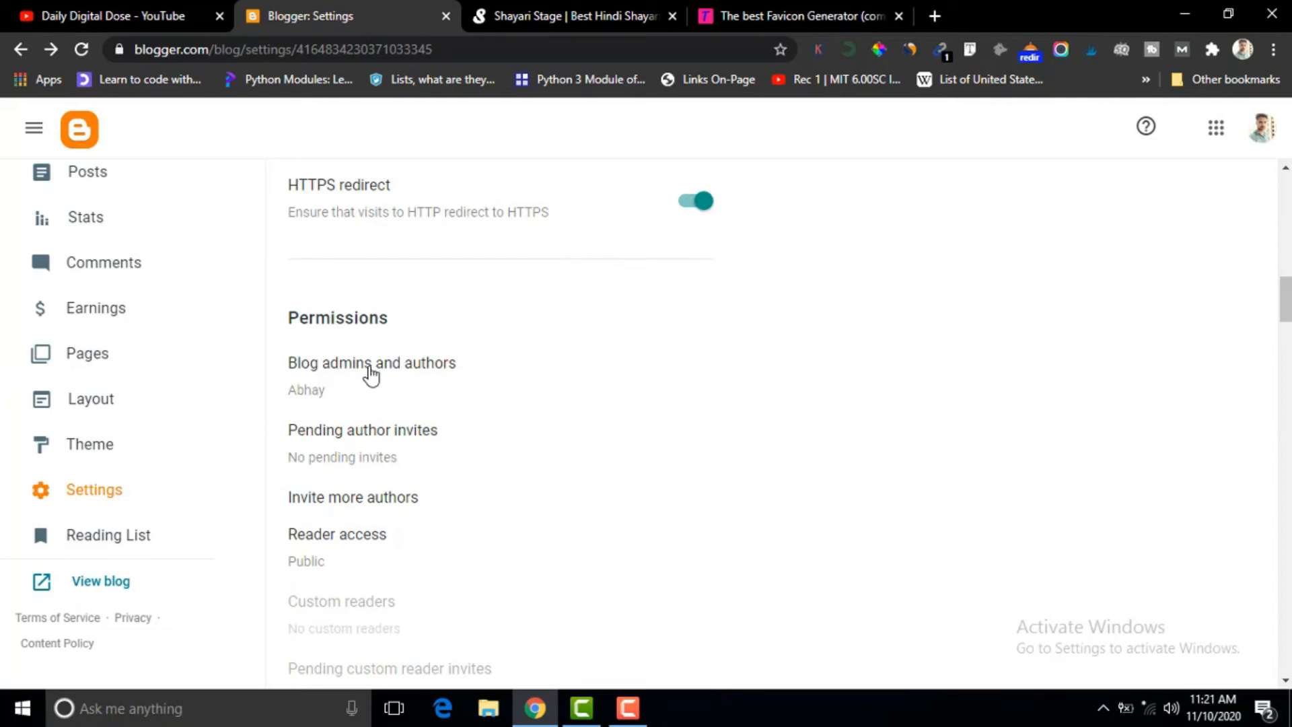
click(343, 501)
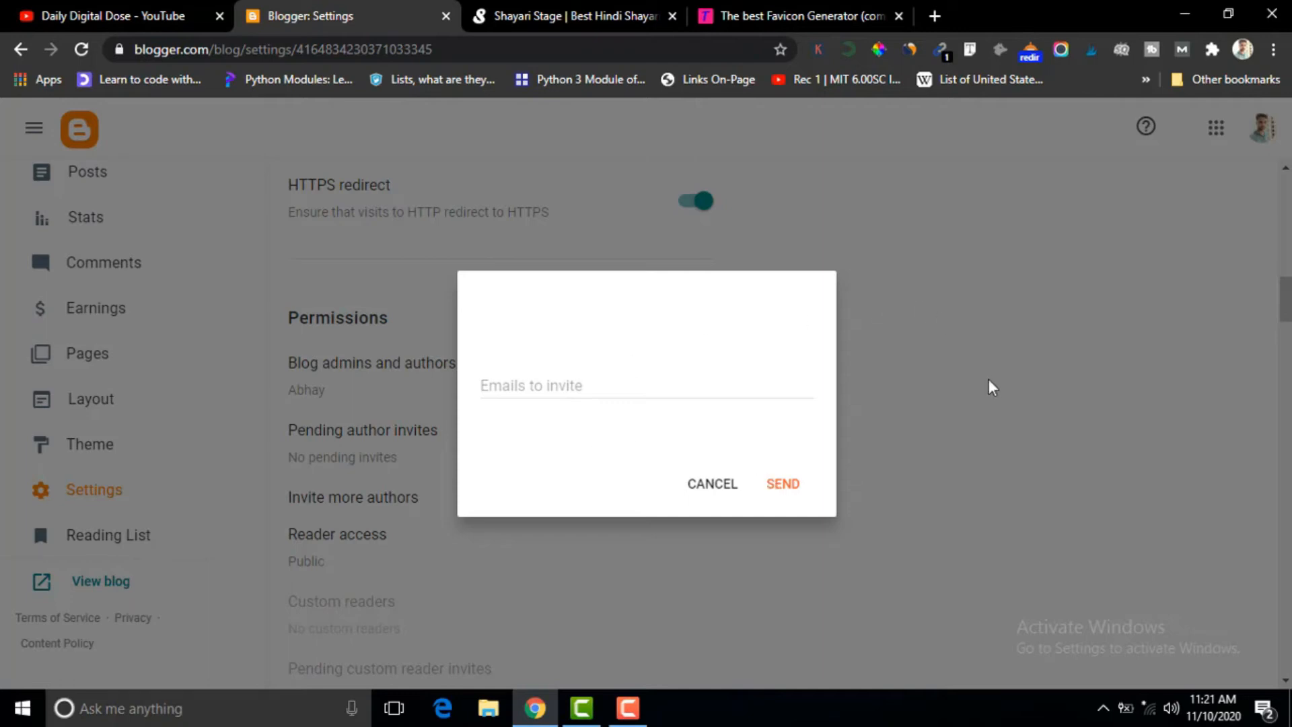
click(721, 491)
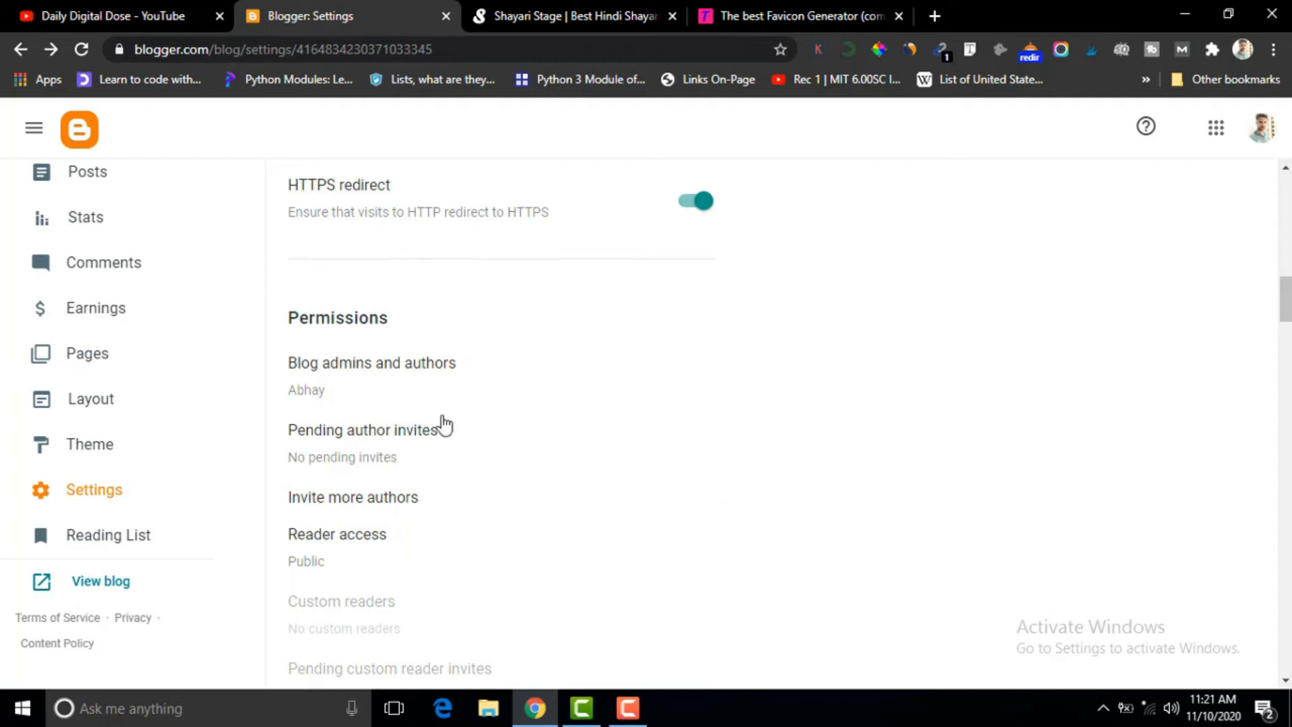
Review the reader access options and the Posts settings, including maximum posts, post template, image lightbox and ideas panel.
drag(1287, 311, 1287, 325)
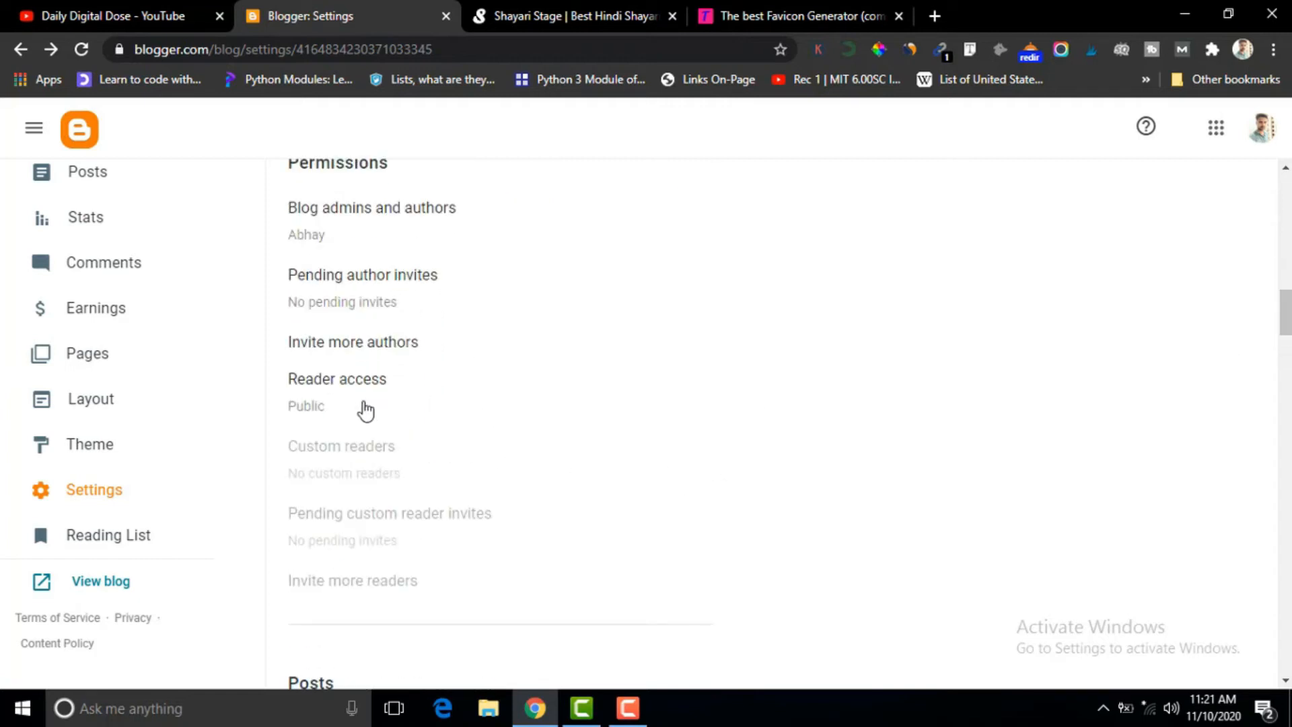
drag(1287, 307, 1288, 348)
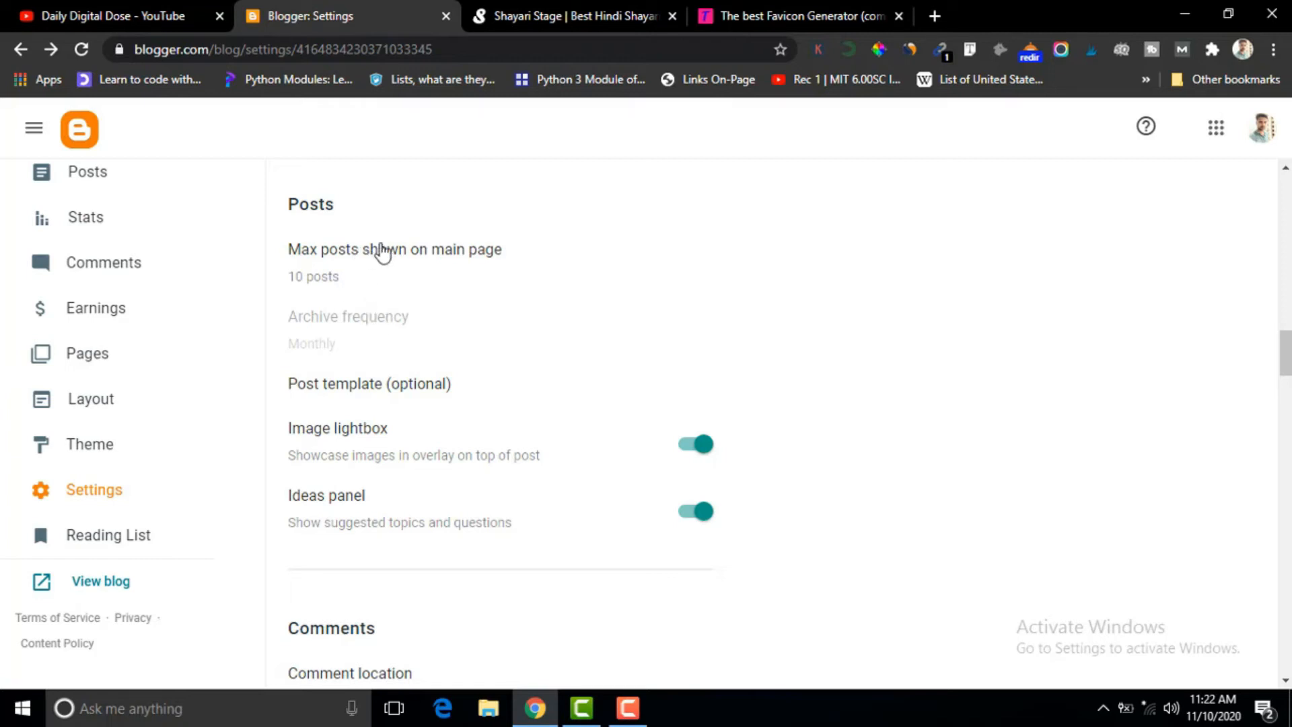
drag(1287, 353, 1288, 363)
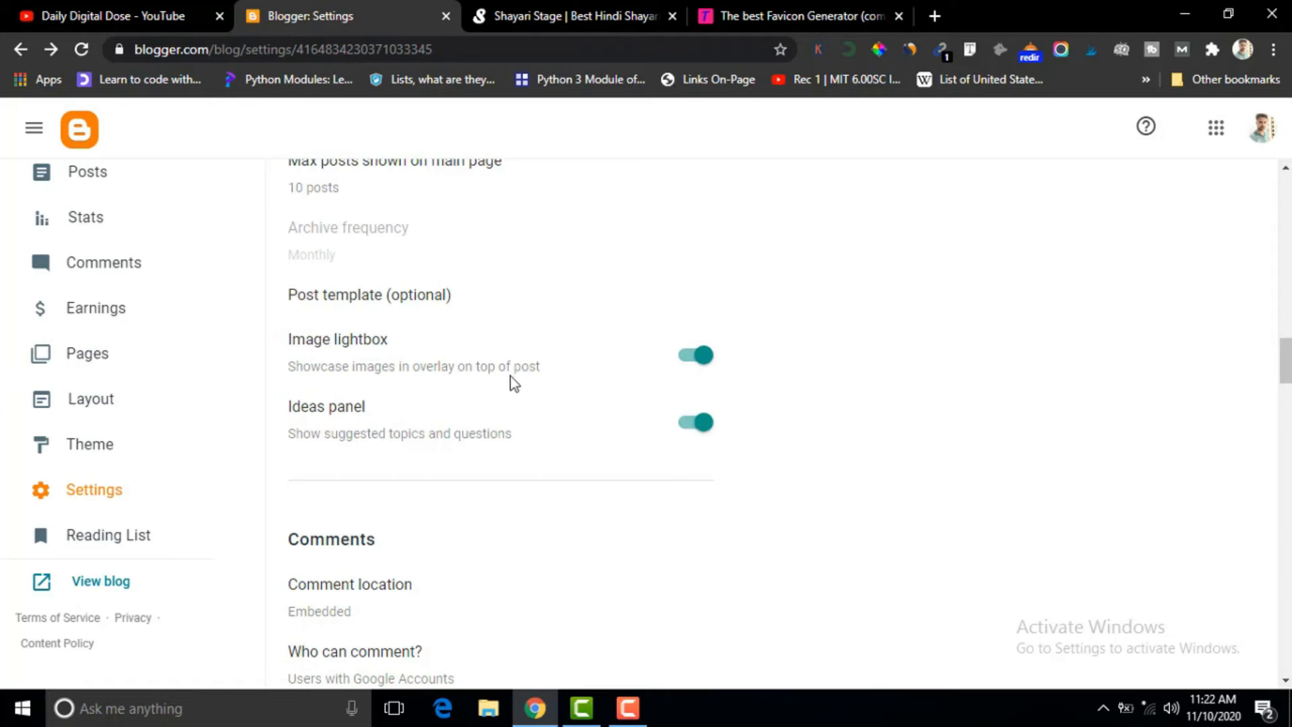
Close the favicon generator page and open the "Independence Day Shayari 2020" post on the live blog.
click(553, 12)
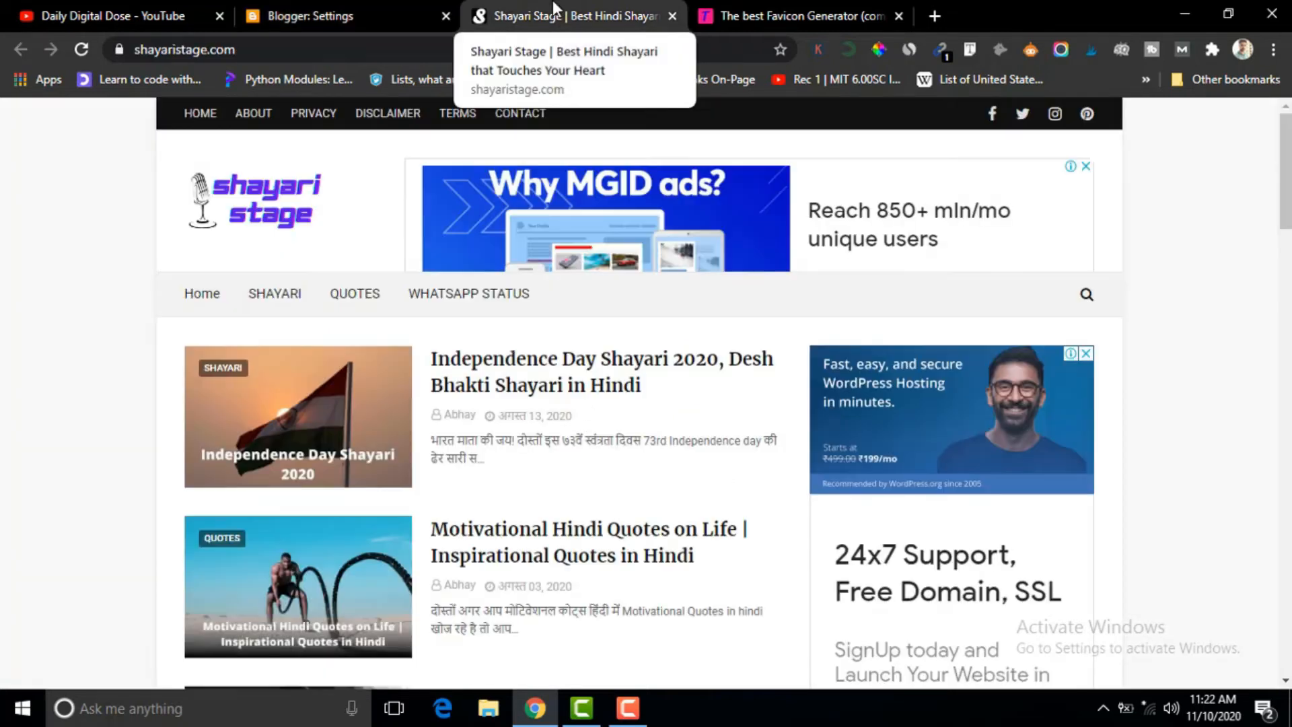
click(902, 17)
click(498, 361)
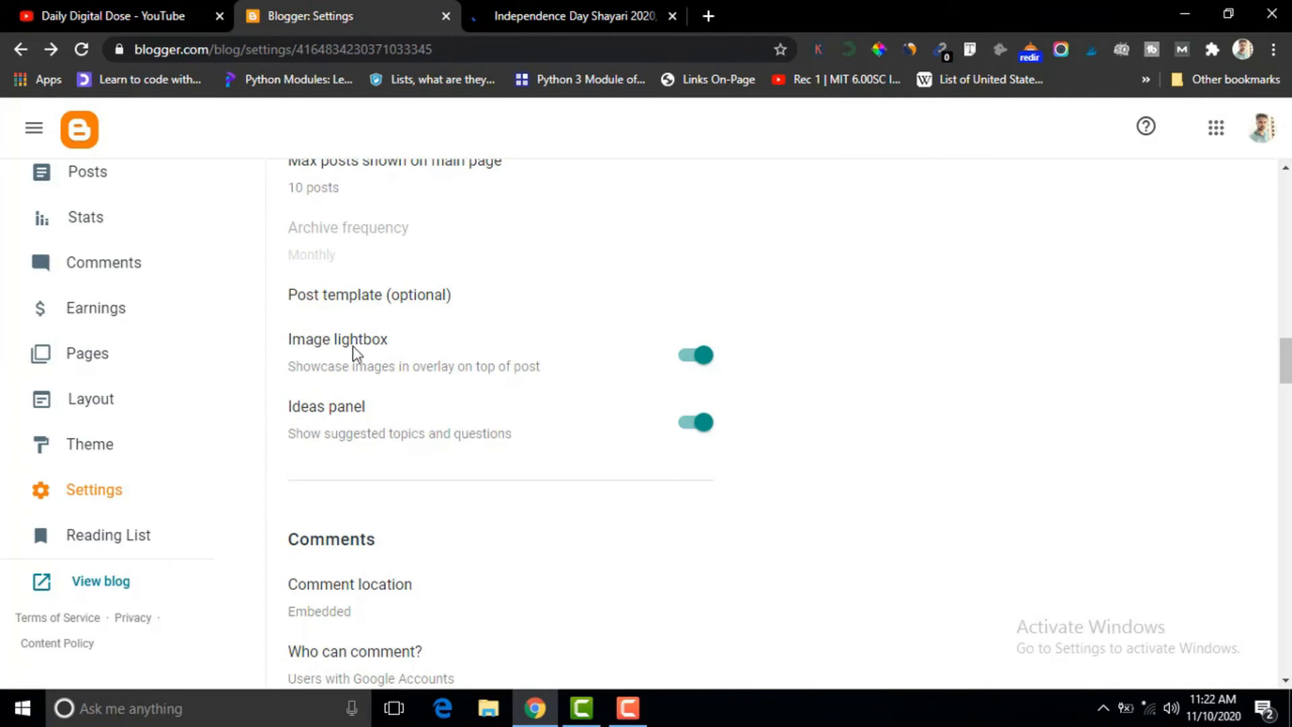
View the Independence Day Shayari post's images in the lightbox overlay, browse to two other images, and close the overlay.
click(582, 6)
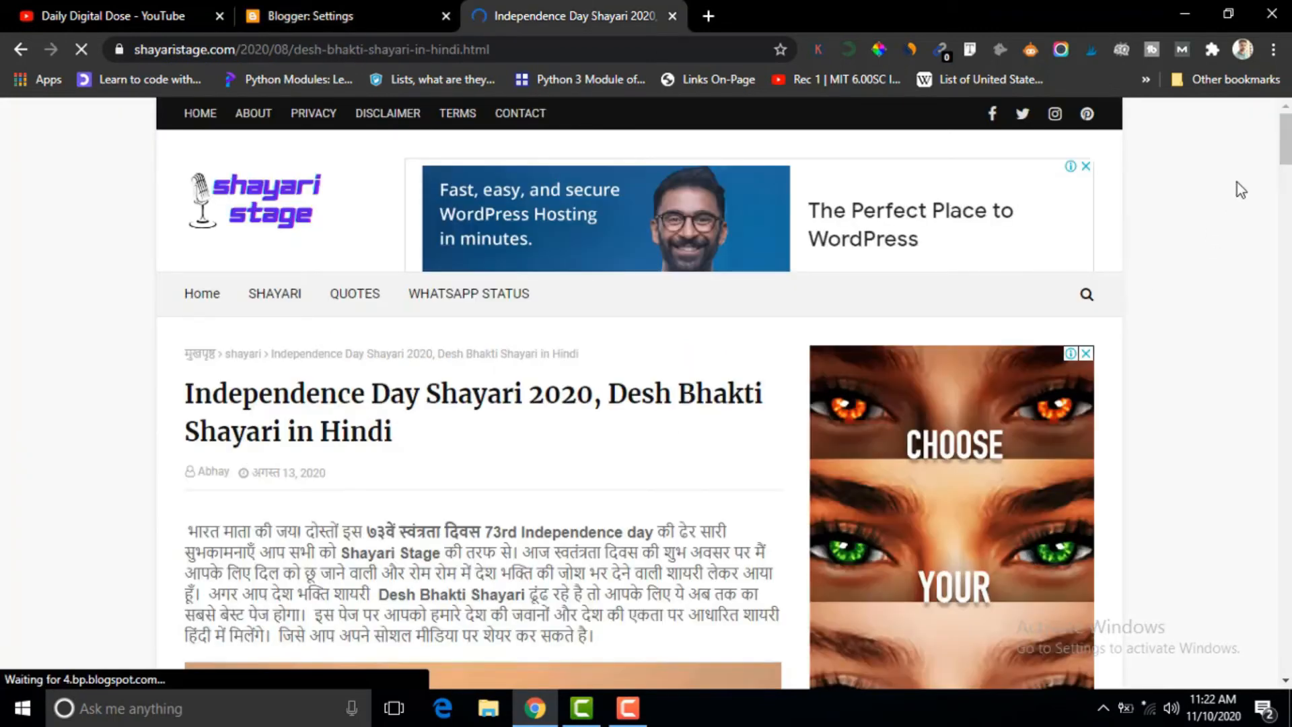
scroll(1287, 204, down, 3)
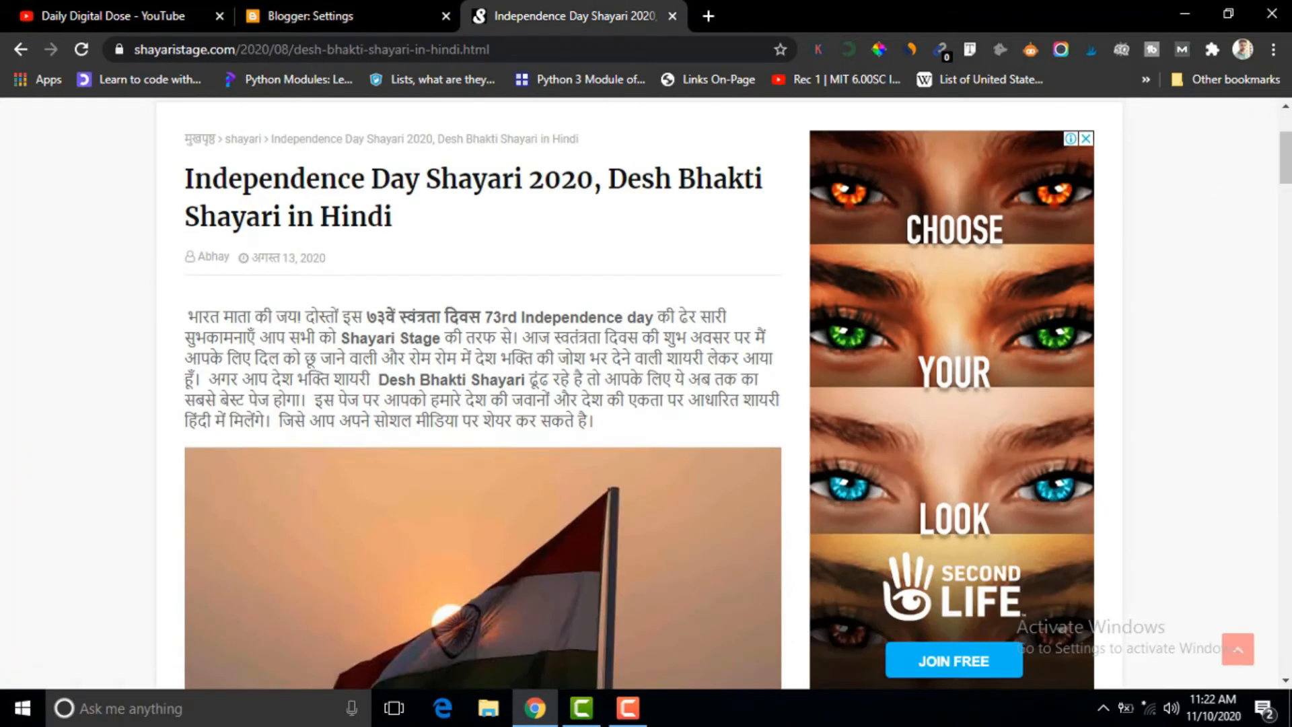
scroll(1287, 203, down, 15)
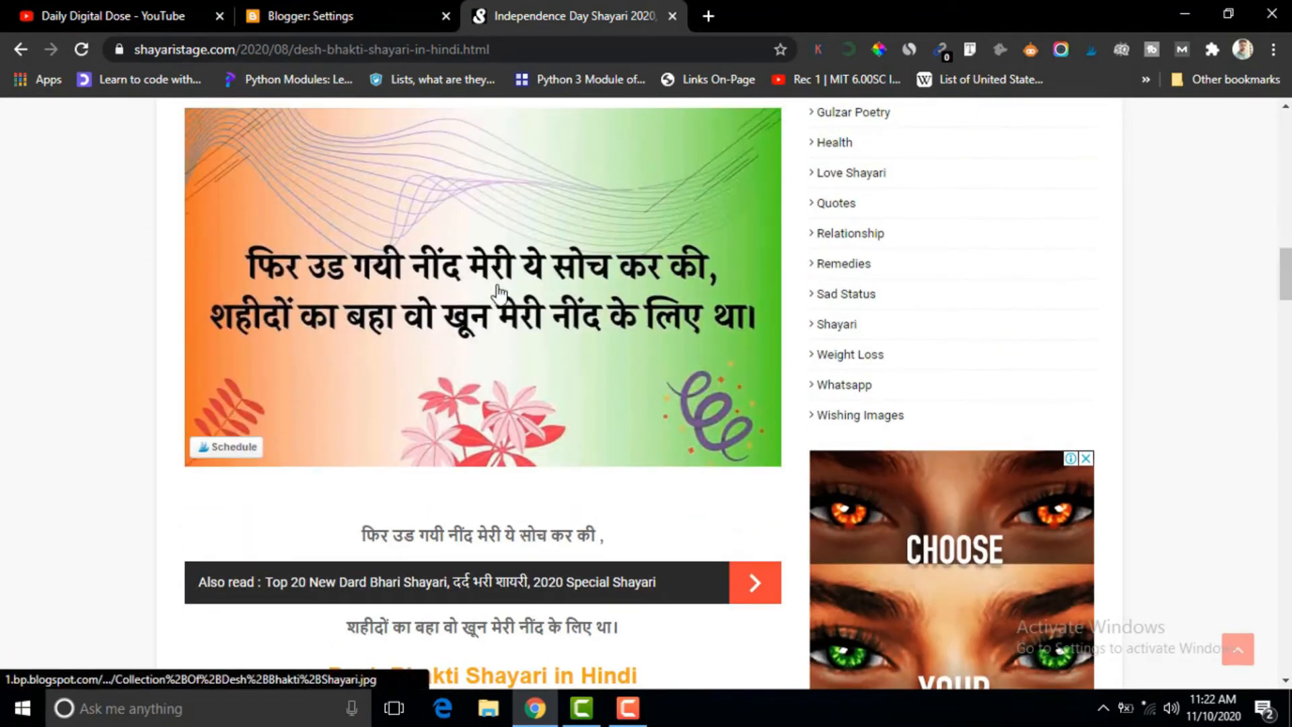
click(498, 291)
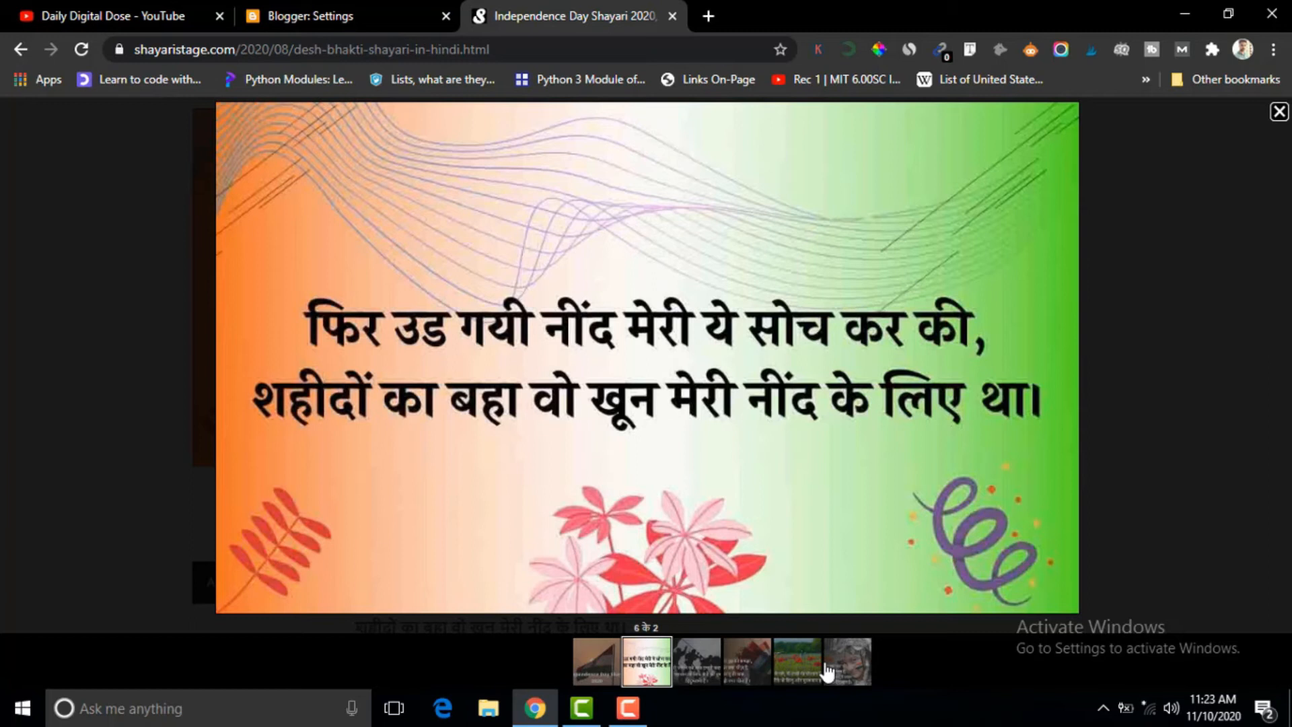
click(691, 666)
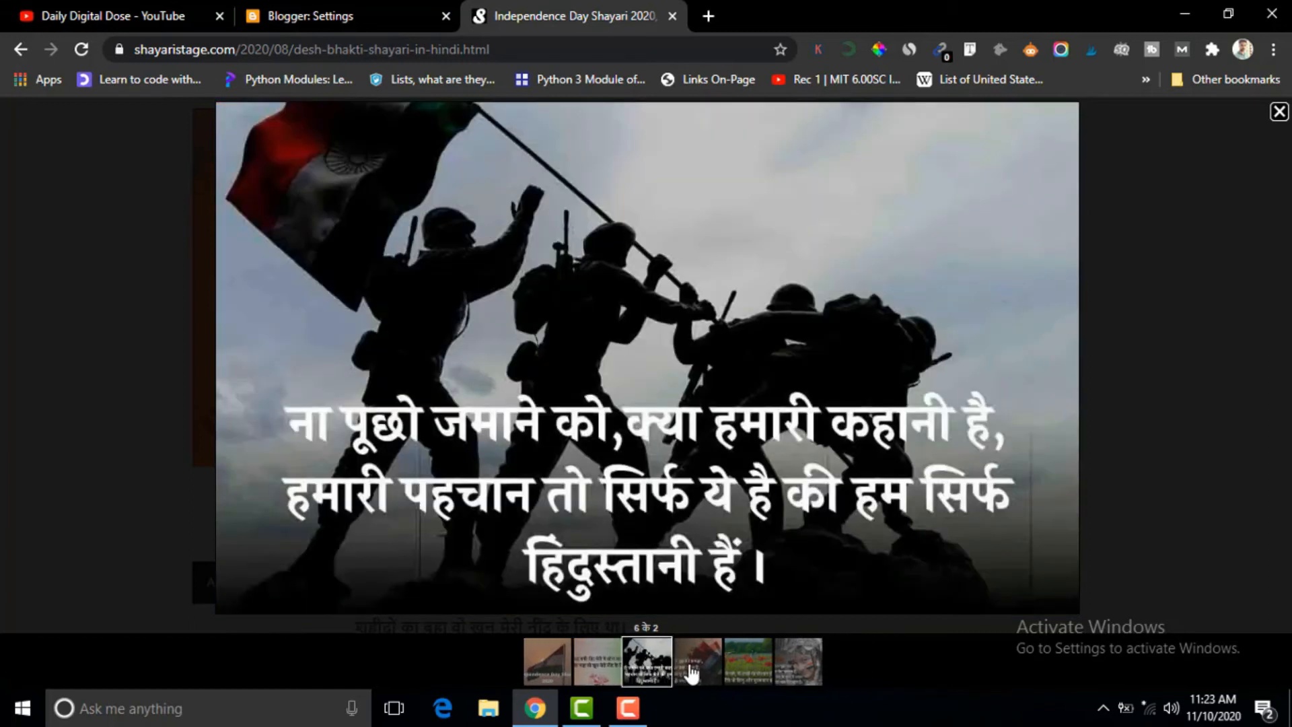
click(717, 669)
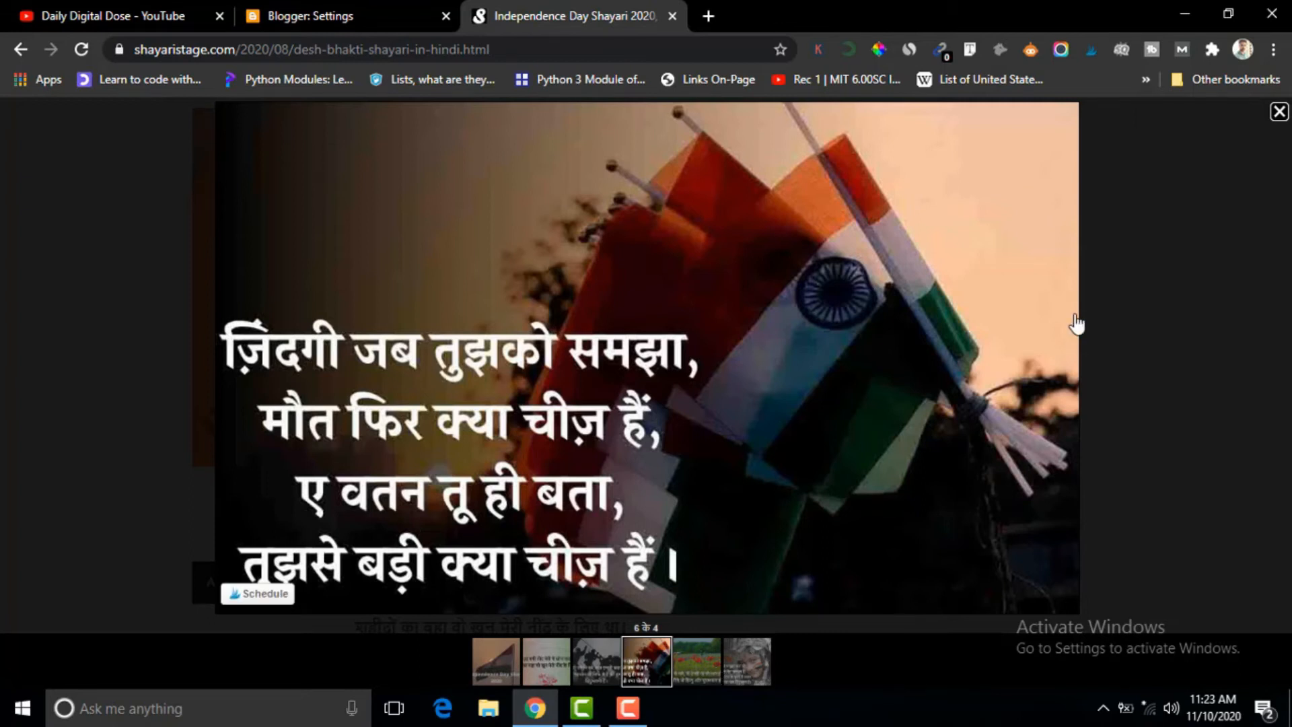
click(1278, 113)
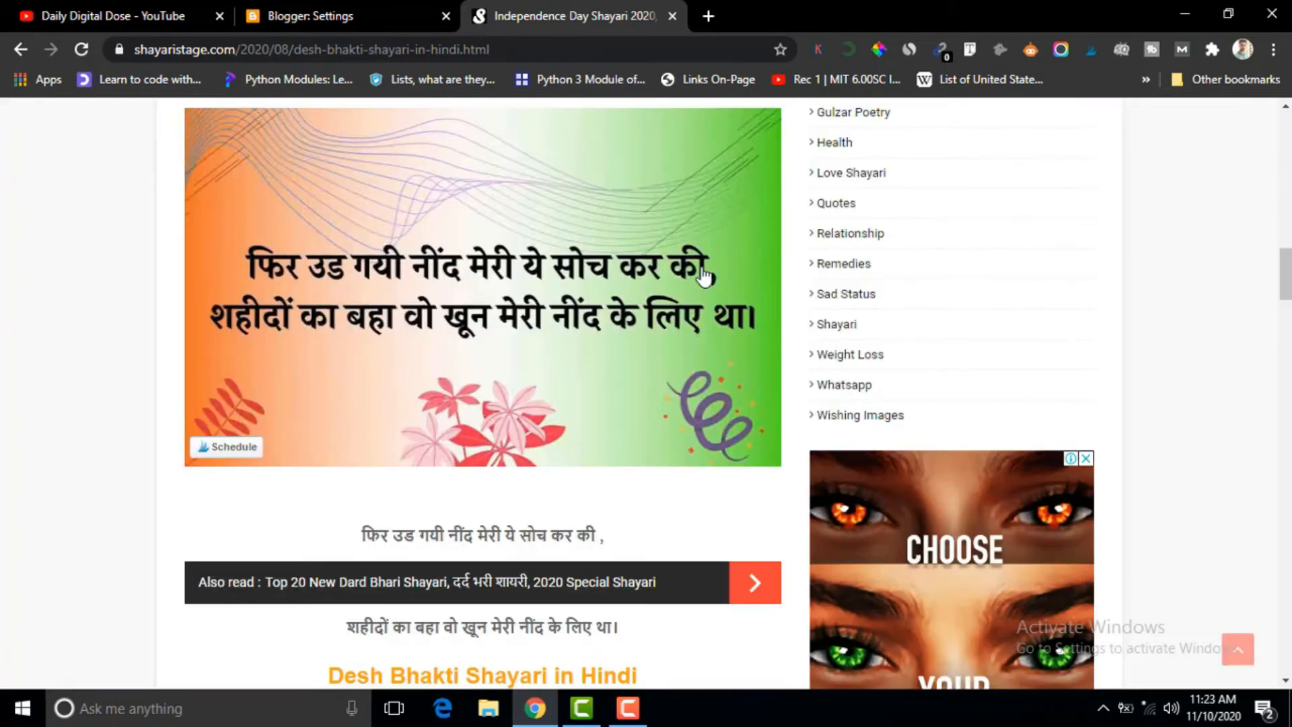
Return to the blog settings and save comment moderation as Always in the Comments section.
click(374, 15)
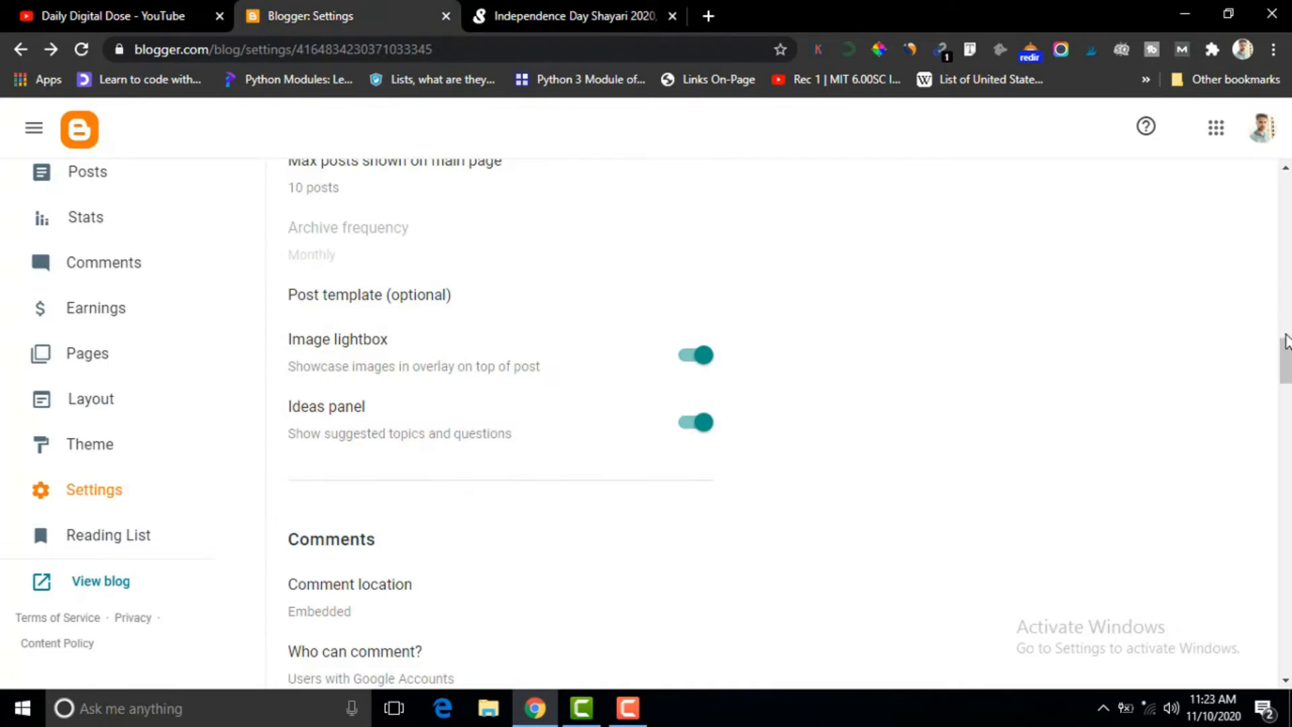
drag(1286, 375, 1287, 403)
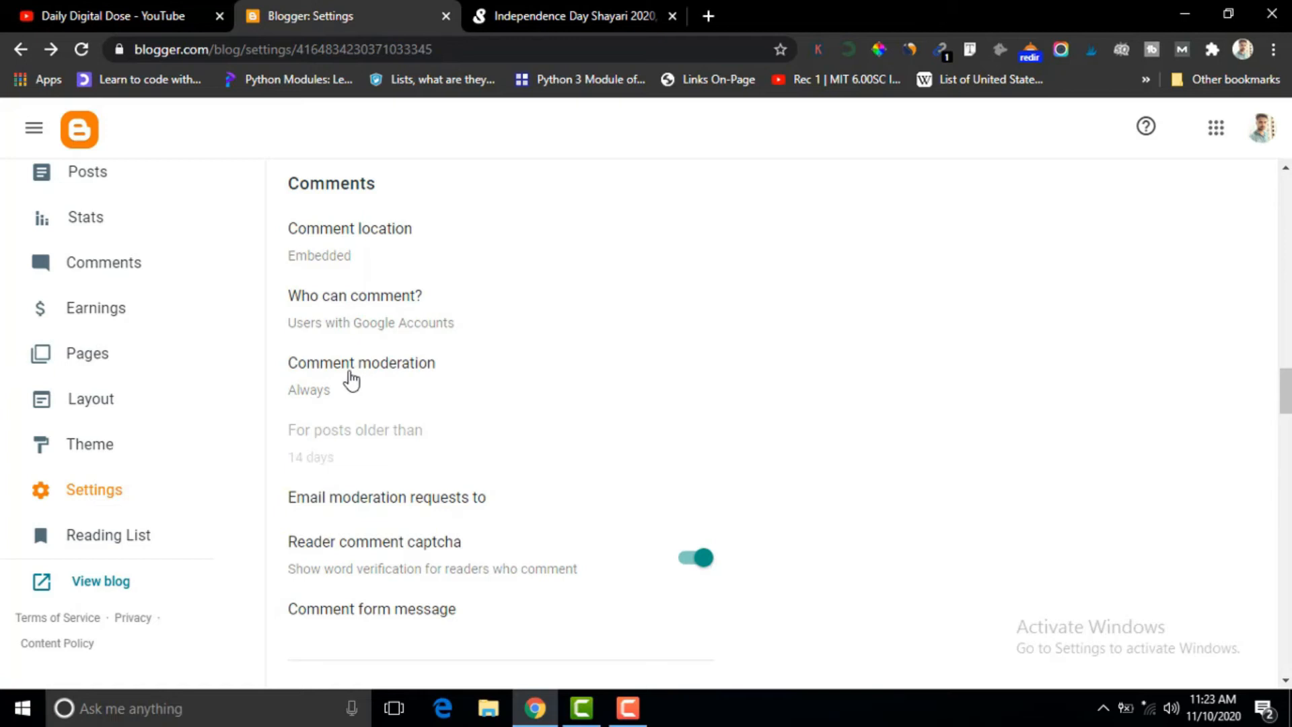
click(346, 375)
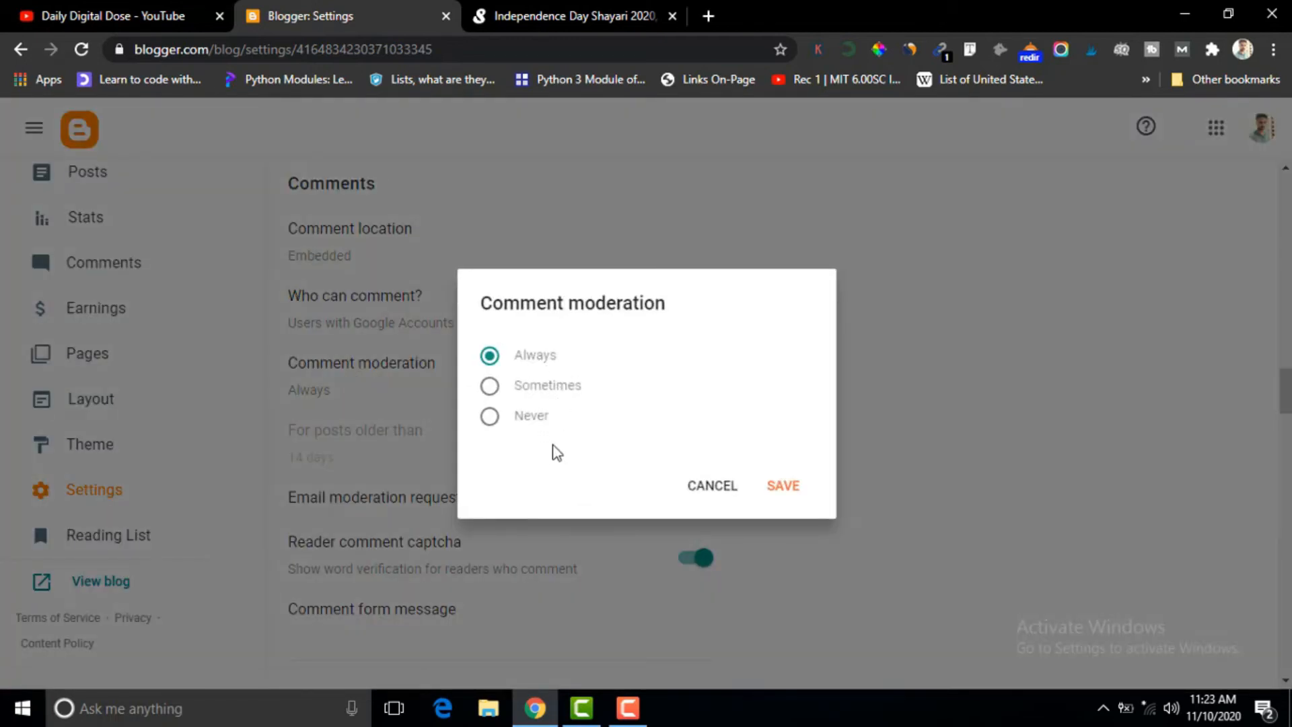
click(786, 488)
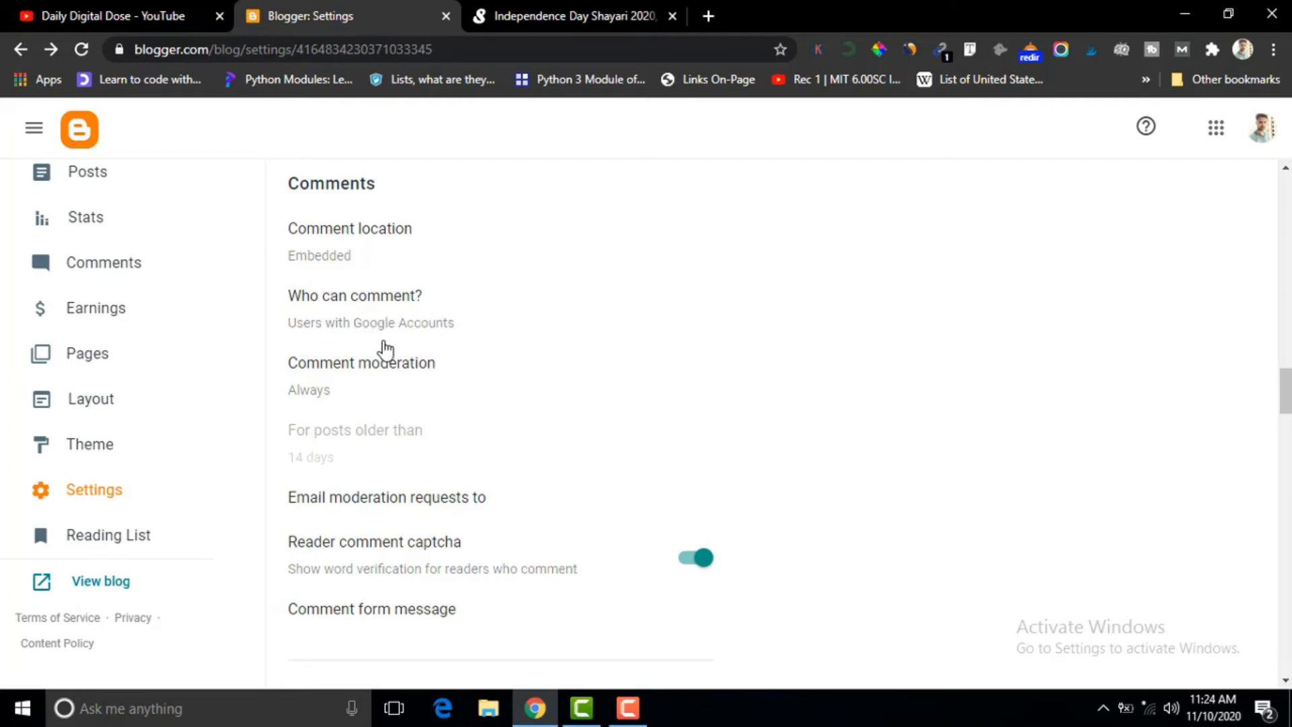
Review the who-can-comment options without changing them, and examine the reader comment captcha and Email settings.
click(374, 306)
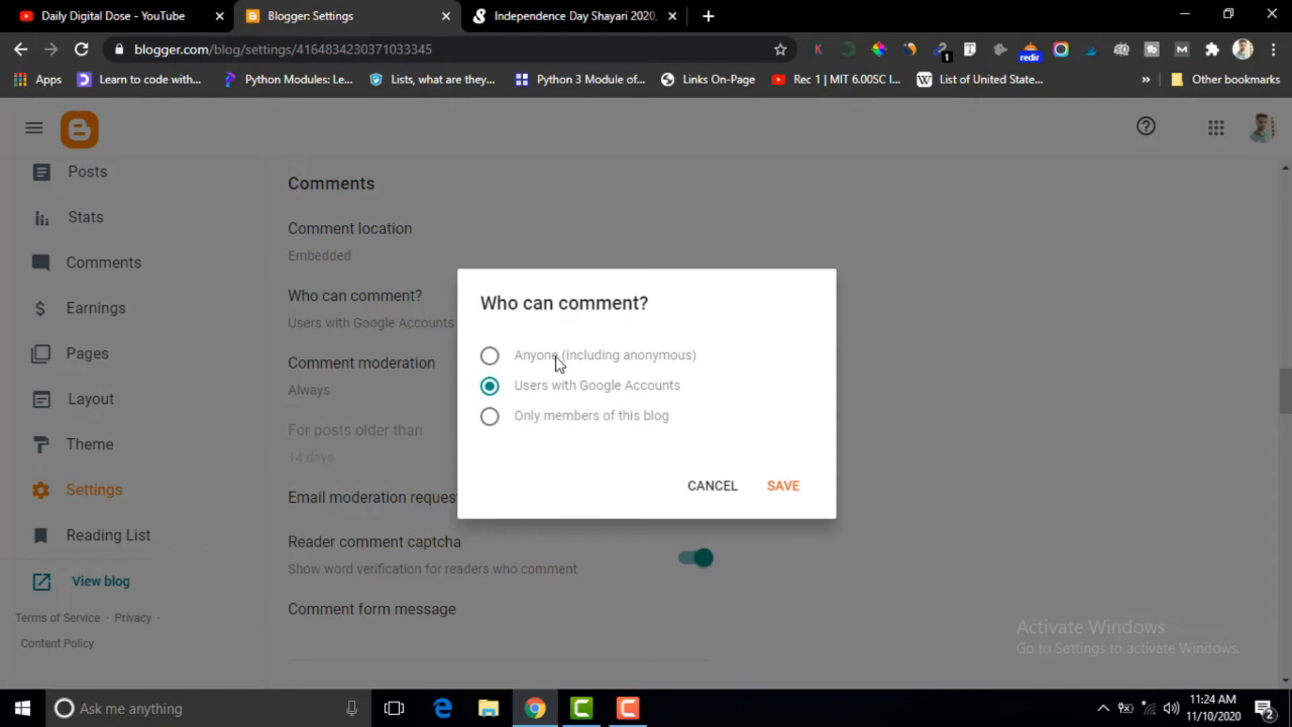
click(711, 486)
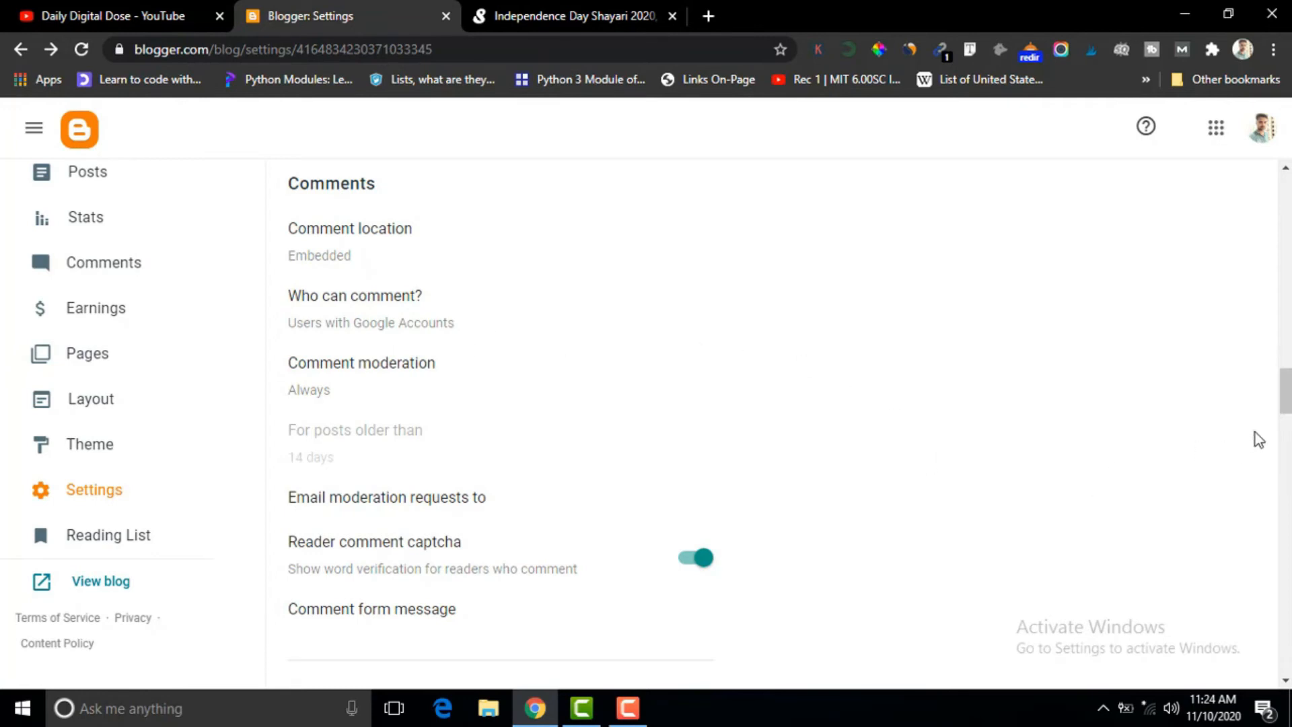
drag(1285, 404, 1287, 429)
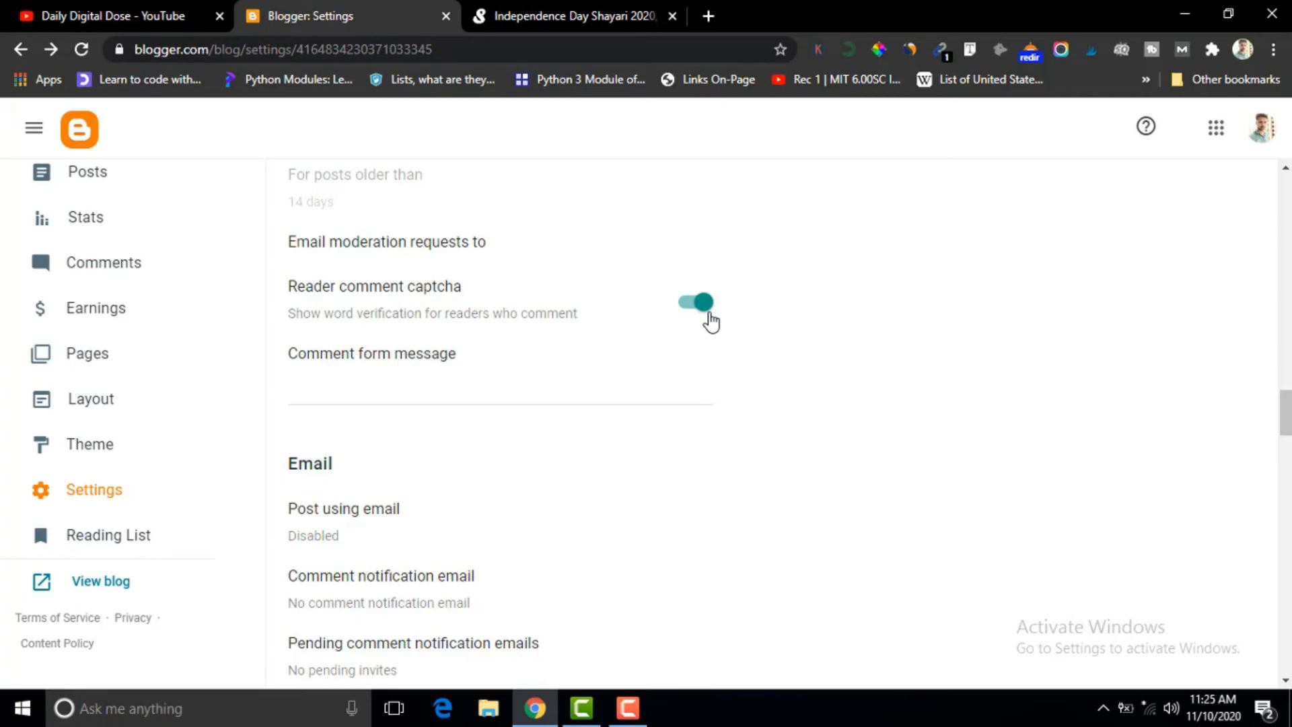
scroll(1225, 350, down, 4)
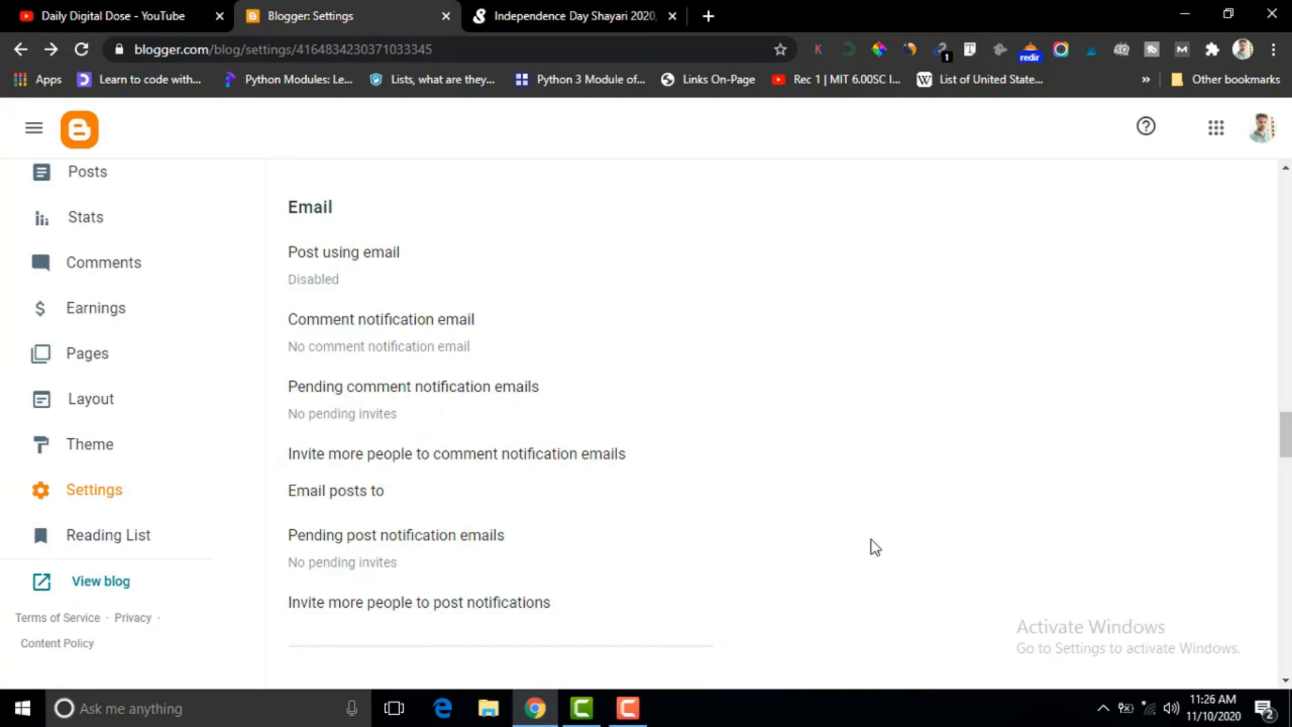
Review the time zone, date header format and comment timestamp format options in the Formatting settings, cancelling each without changes.
drag(1286, 434, 1288, 481)
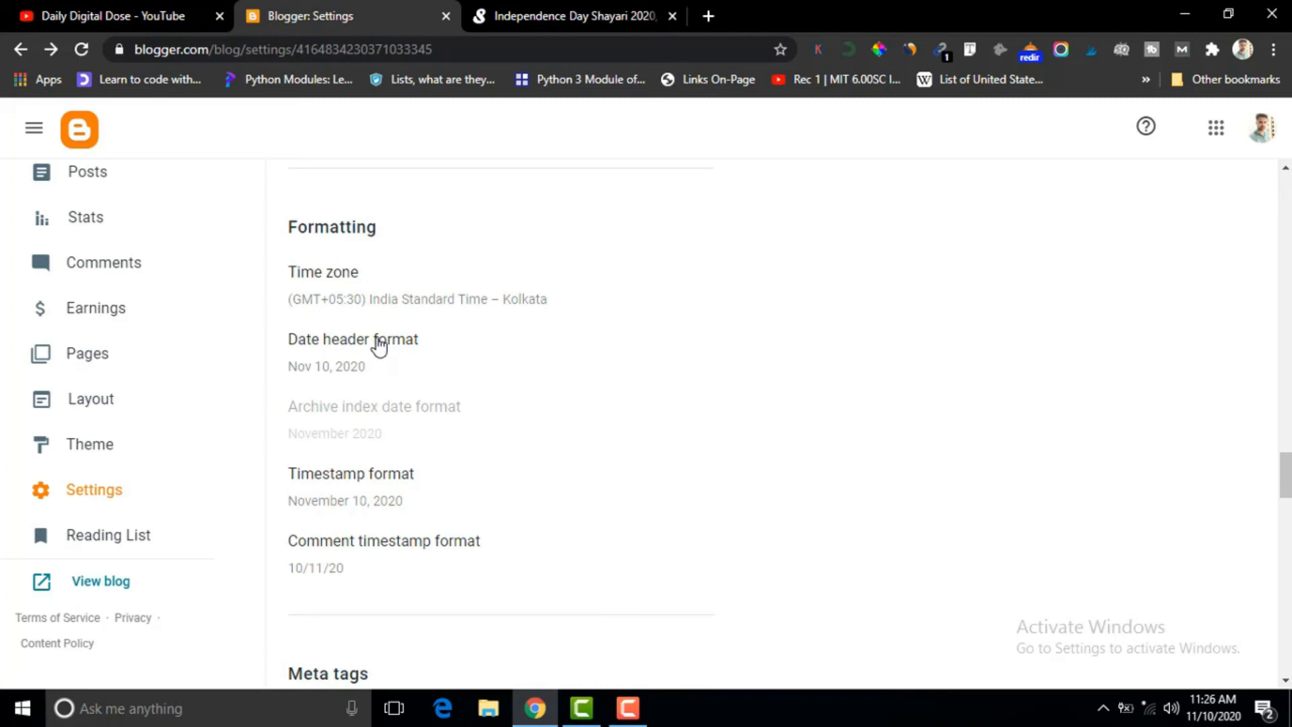
click(353, 276)
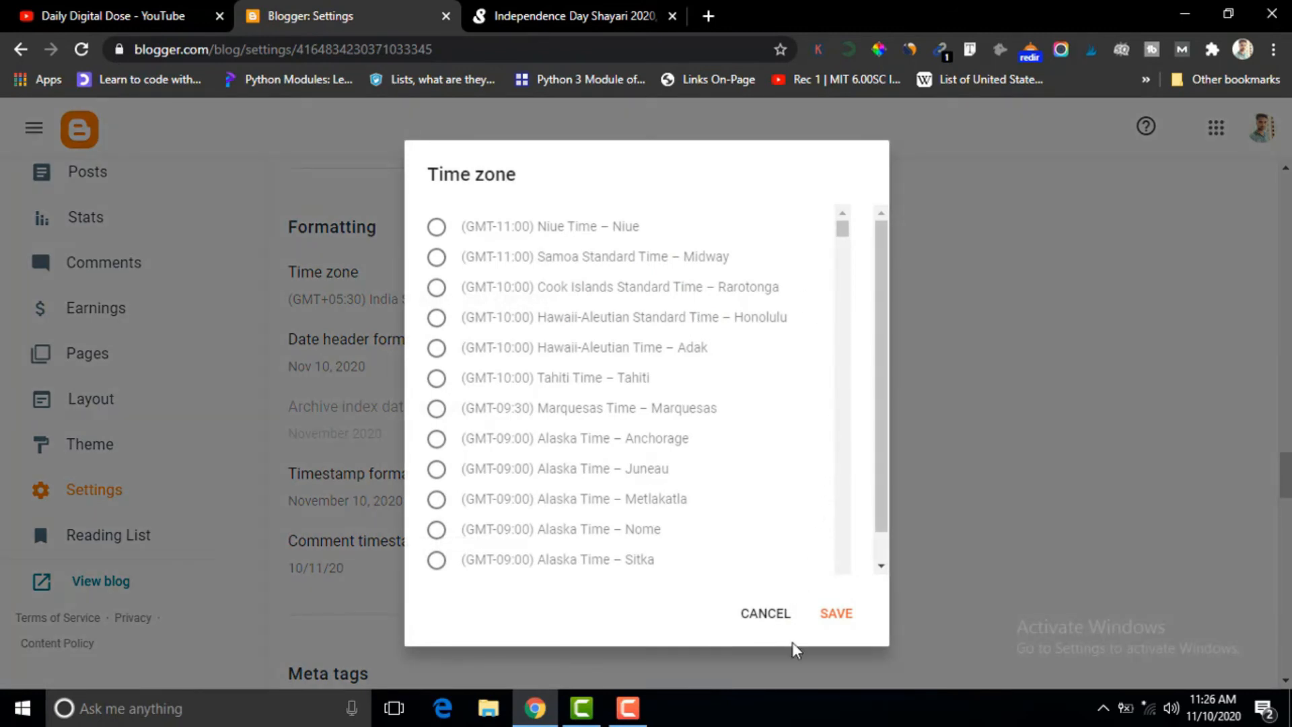
click(769, 616)
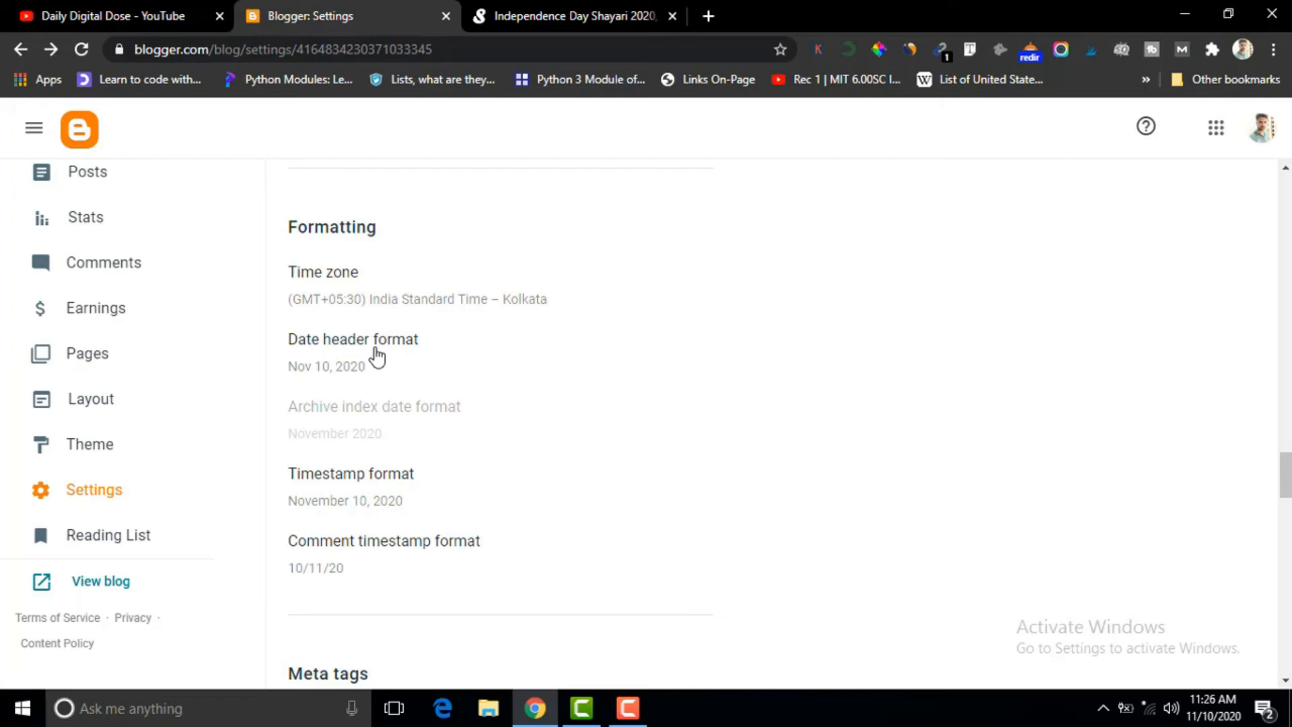
click(359, 351)
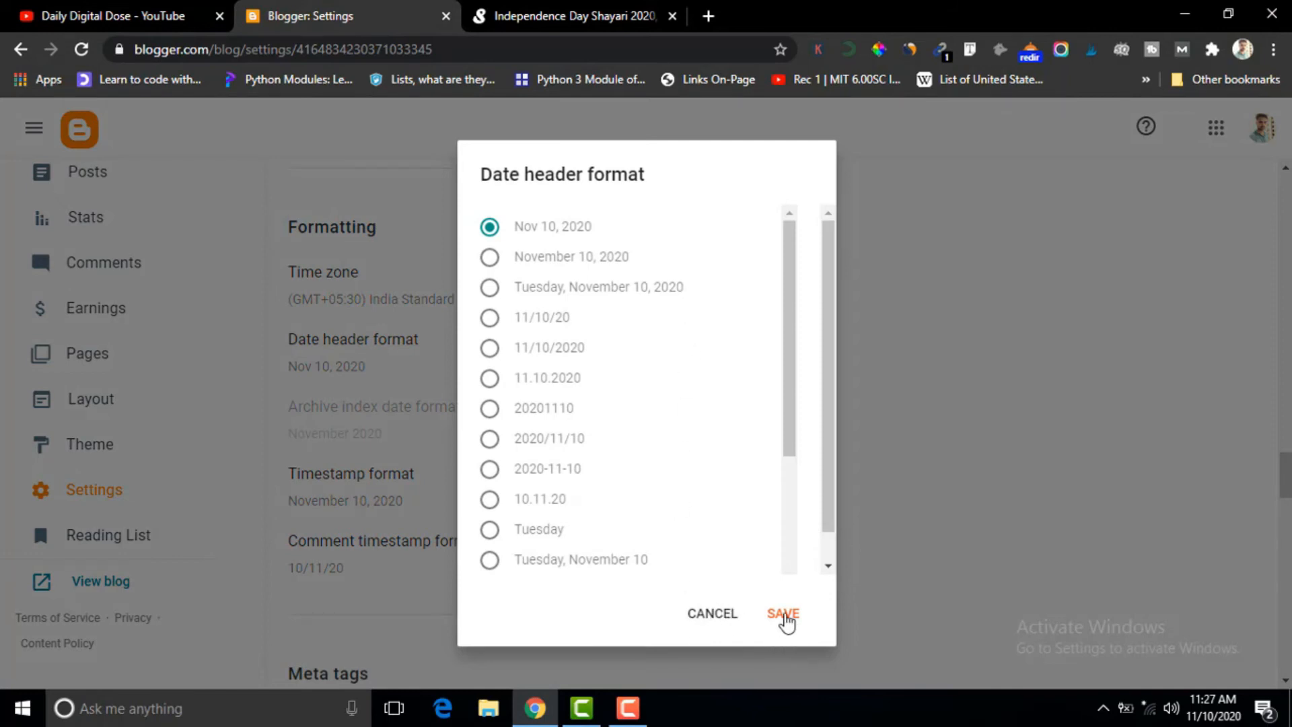
click(708, 614)
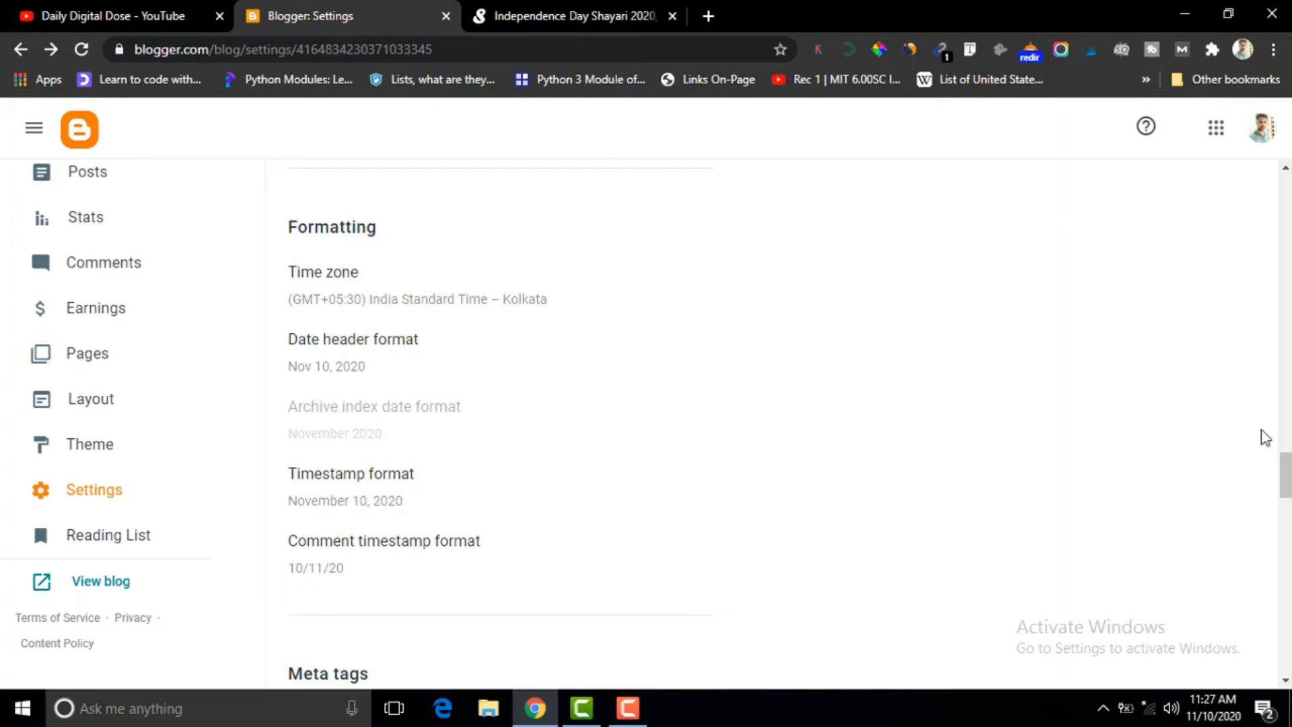
drag(1286, 461, 1287, 482)
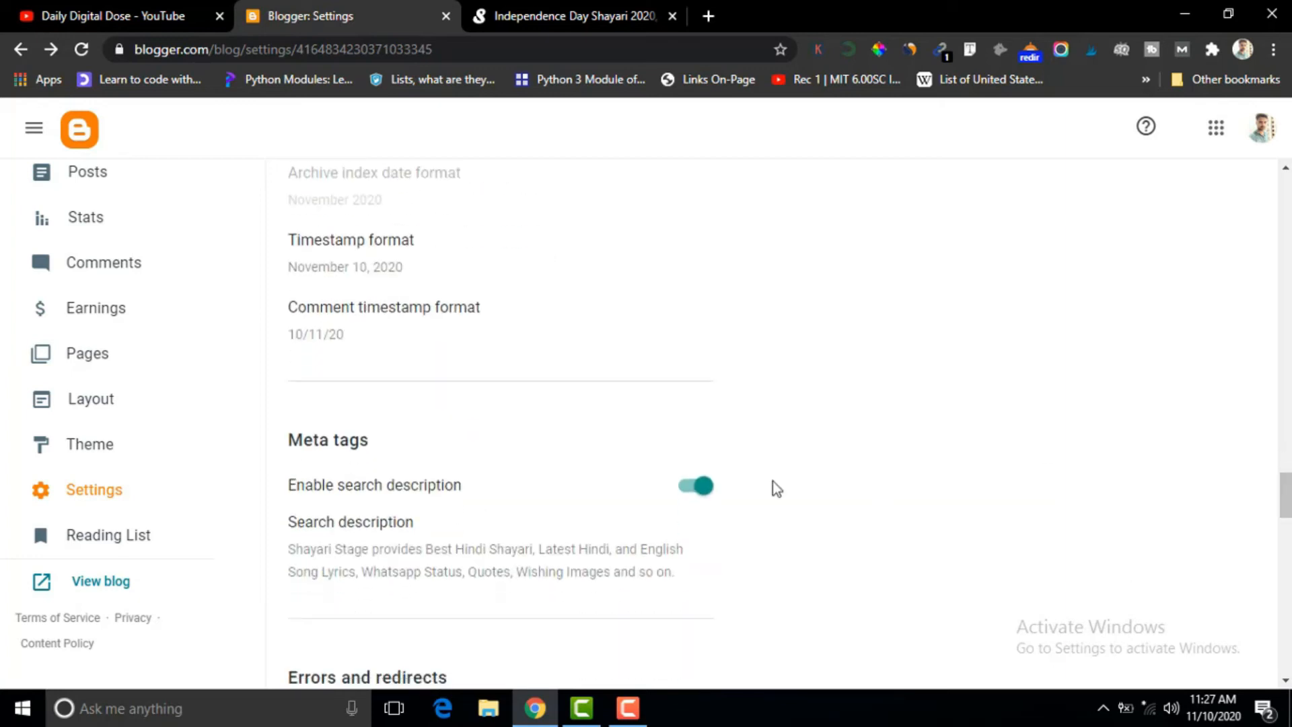
click(442, 314)
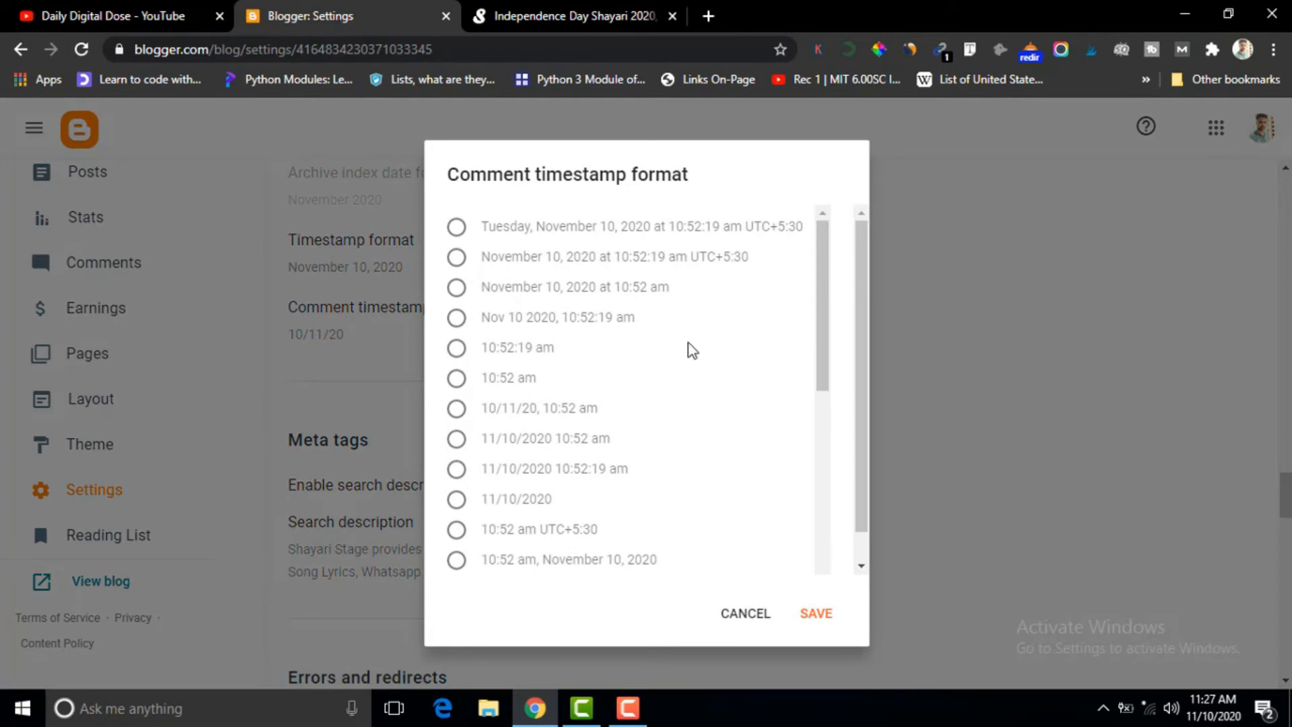
click(748, 614)
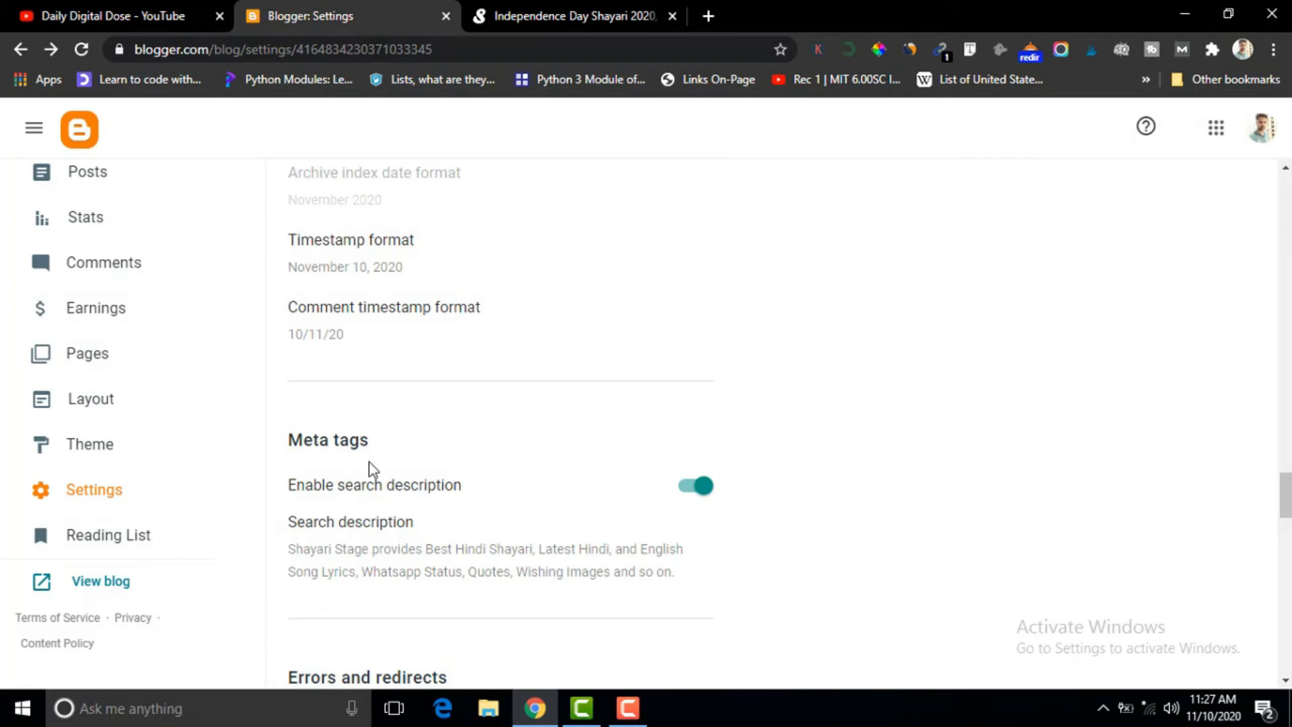
Open the blog's search description in the Meta tags settings and save it with its existing text.
drag(1286, 497, 1287, 517)
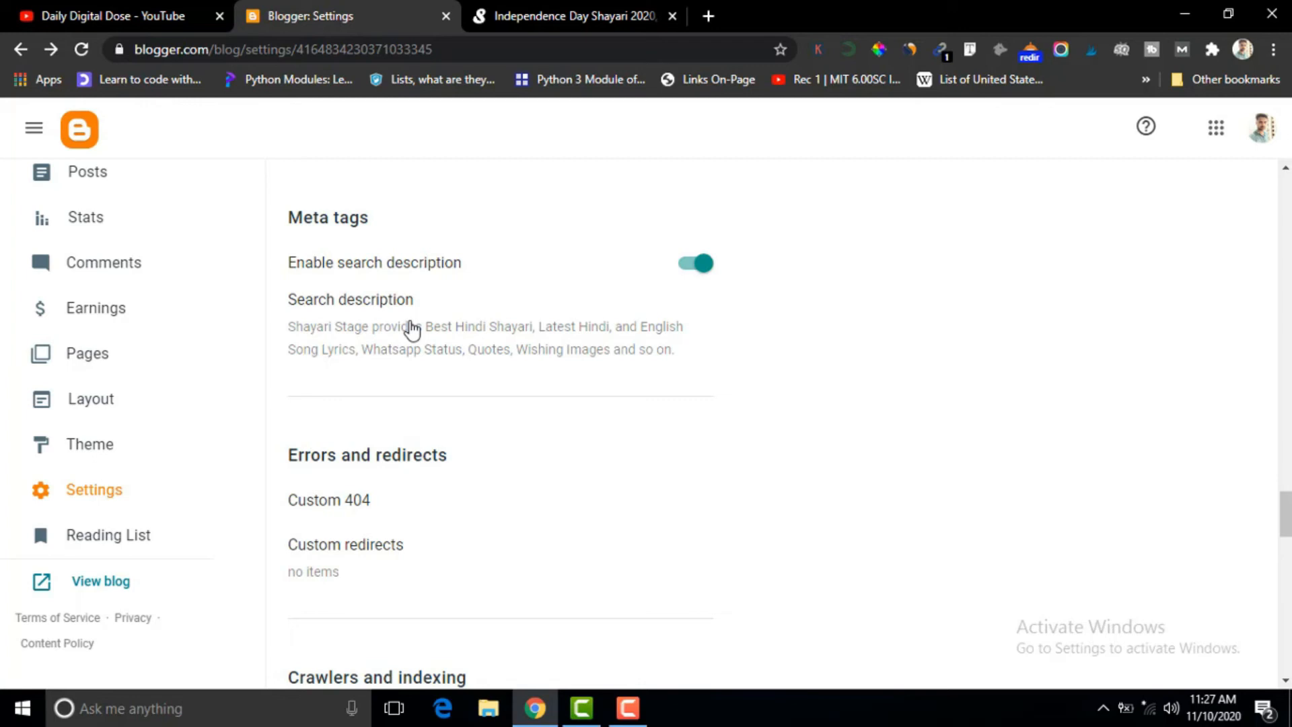
click(380, 306)
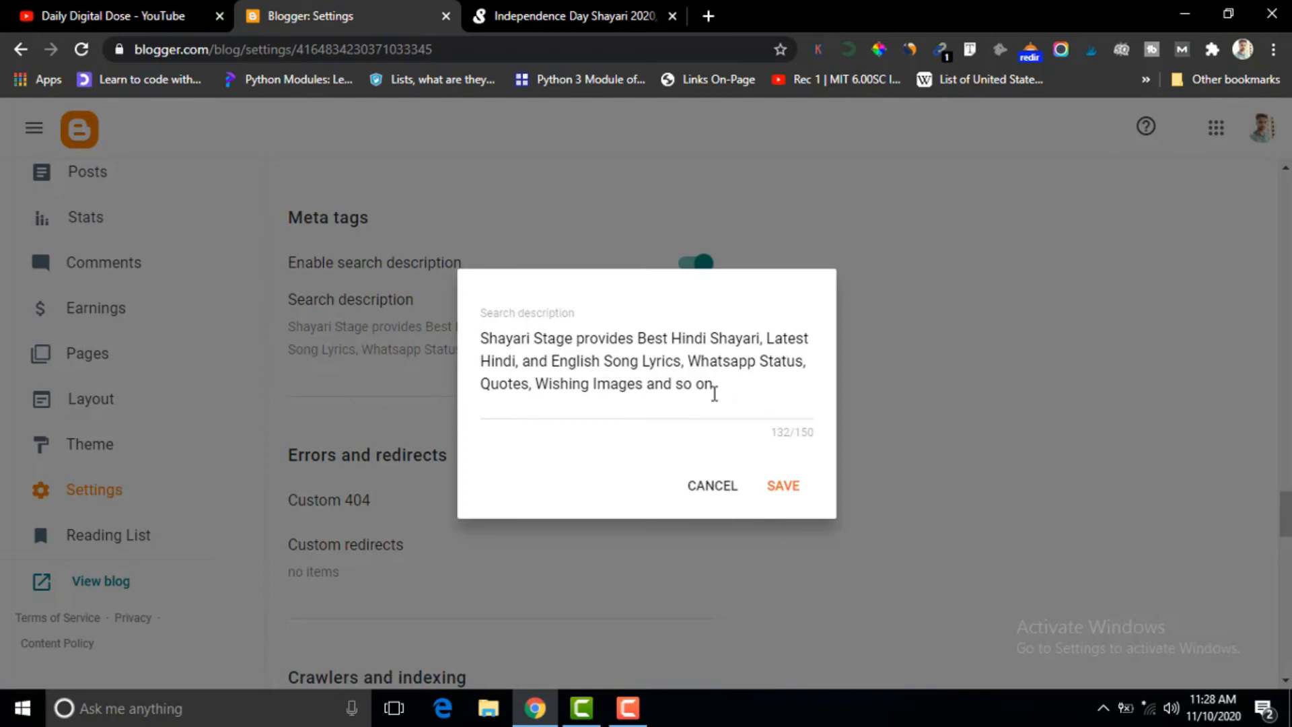
click(782, 489)
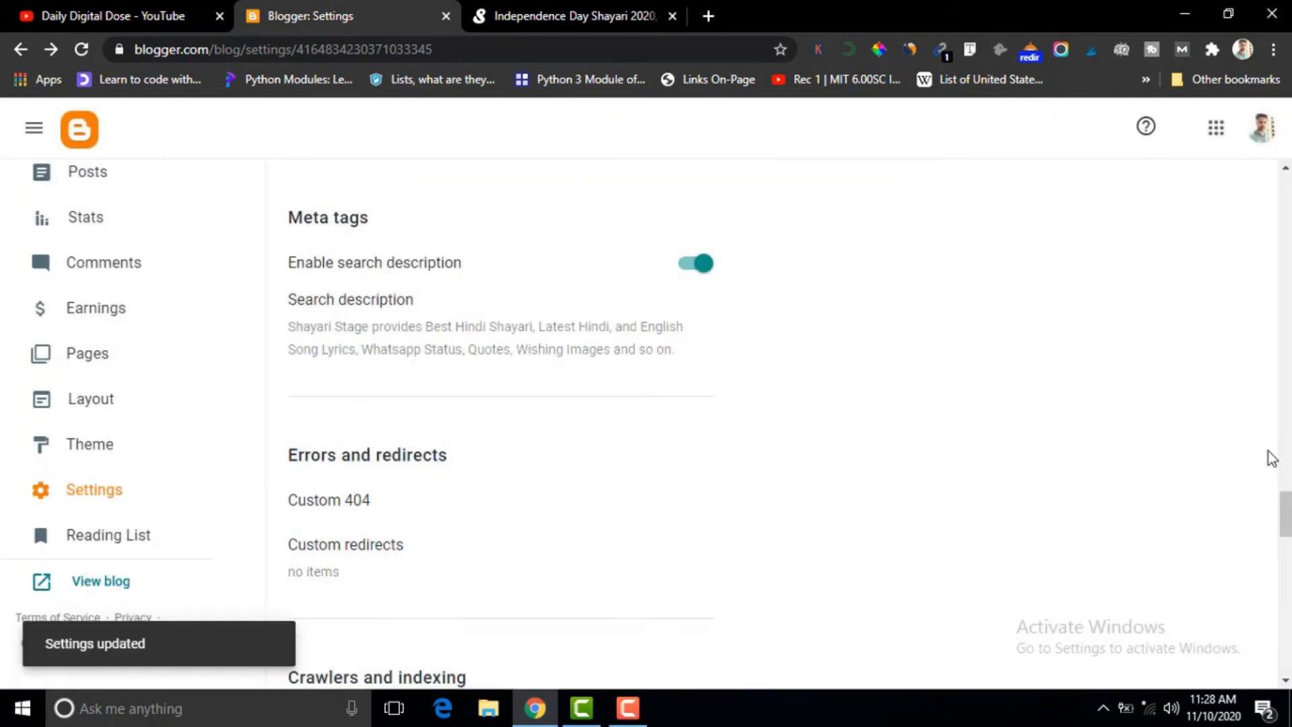
Open the custom 404 message under Errors and redirects, dismiss the Grammarly tour offer, and save the message empty.
scroll(1285, 515, down, 3)
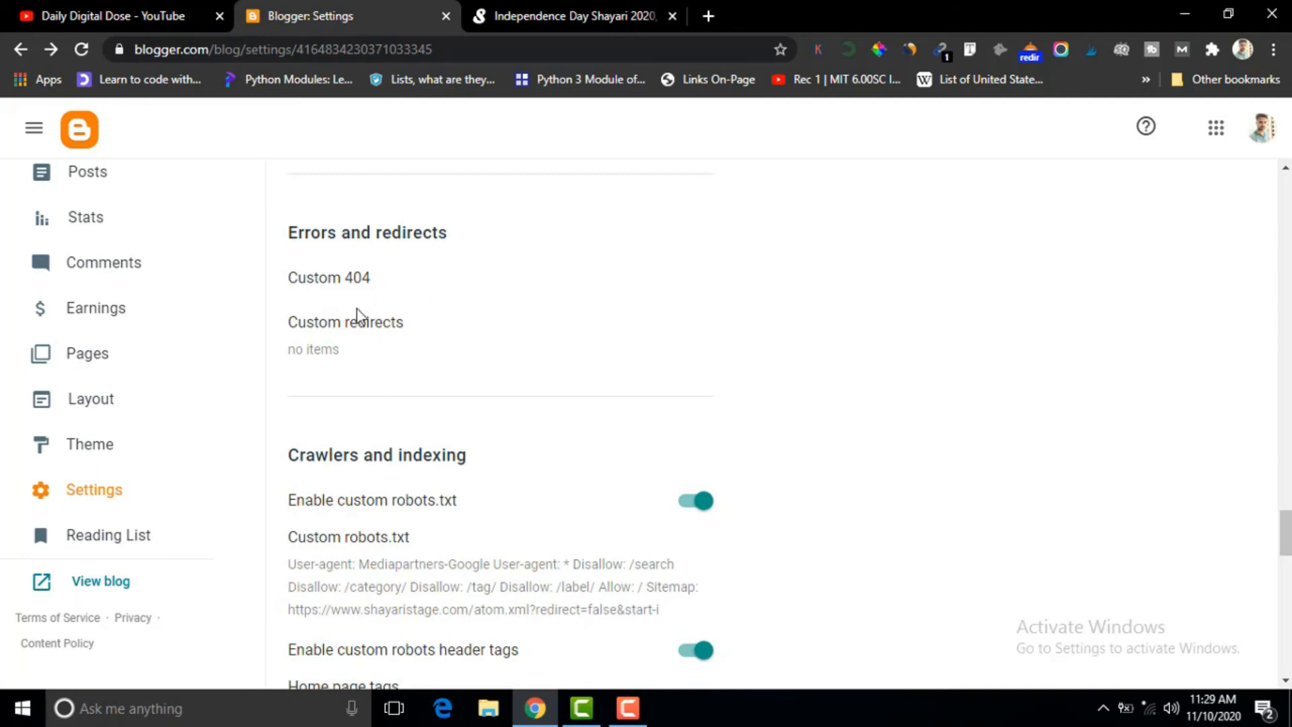
click(353, 289)
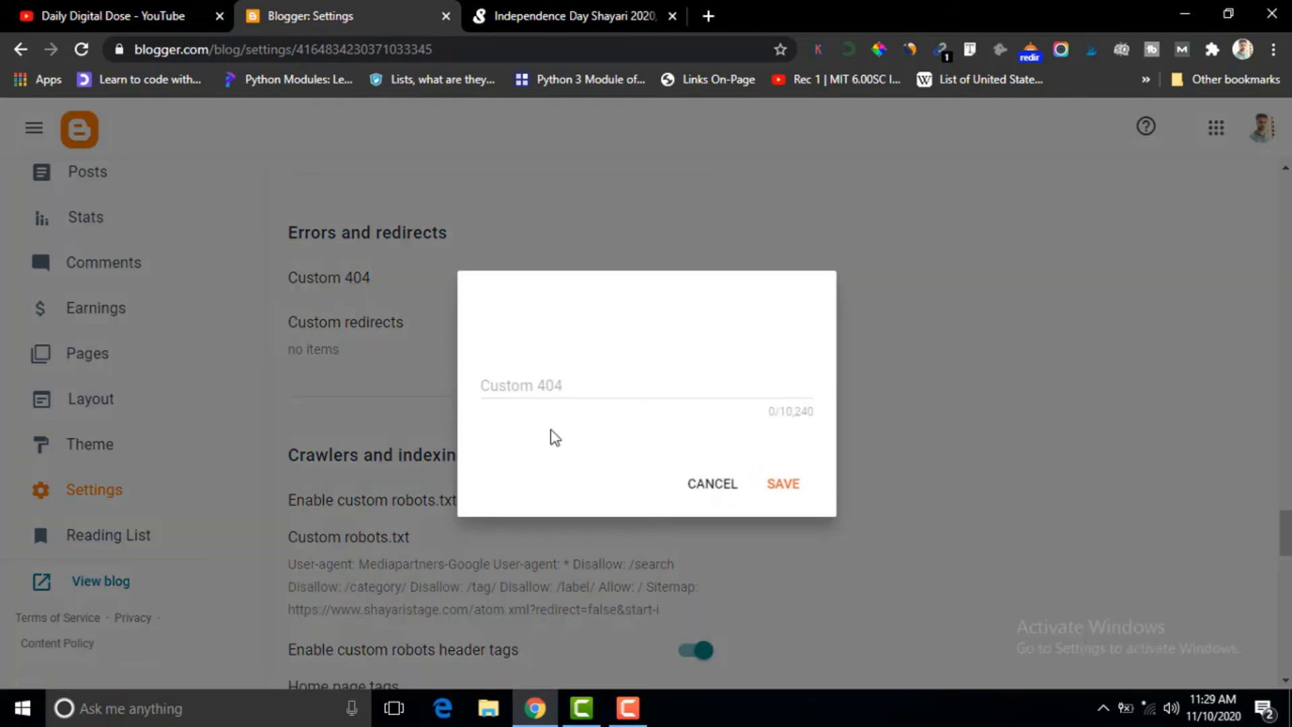
click(568, 389)
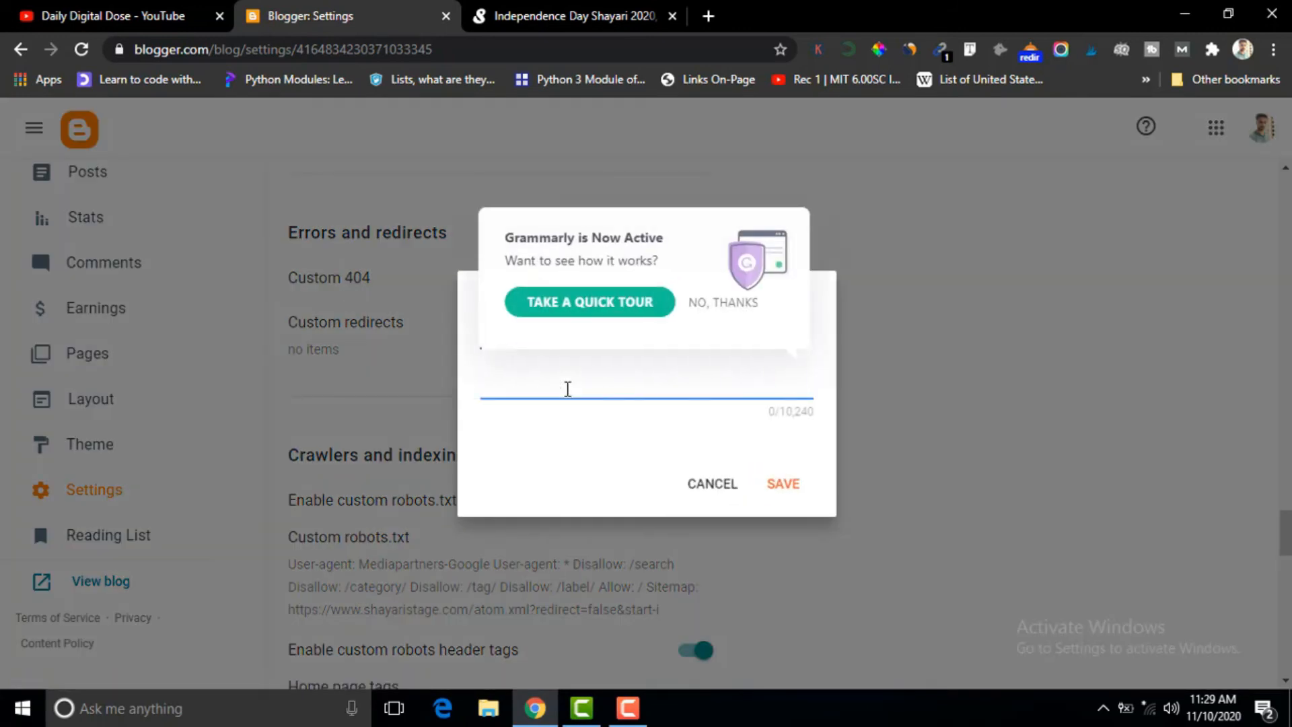
click(729, 317)
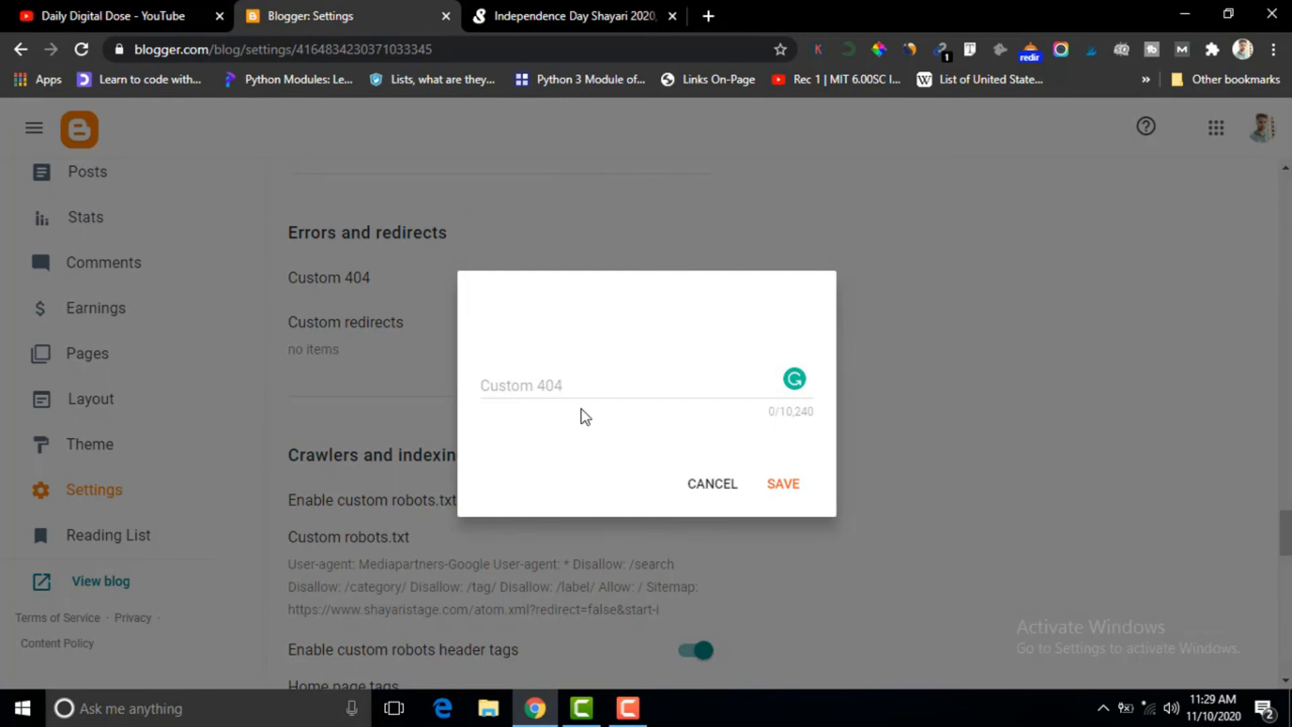
click(785, 483)
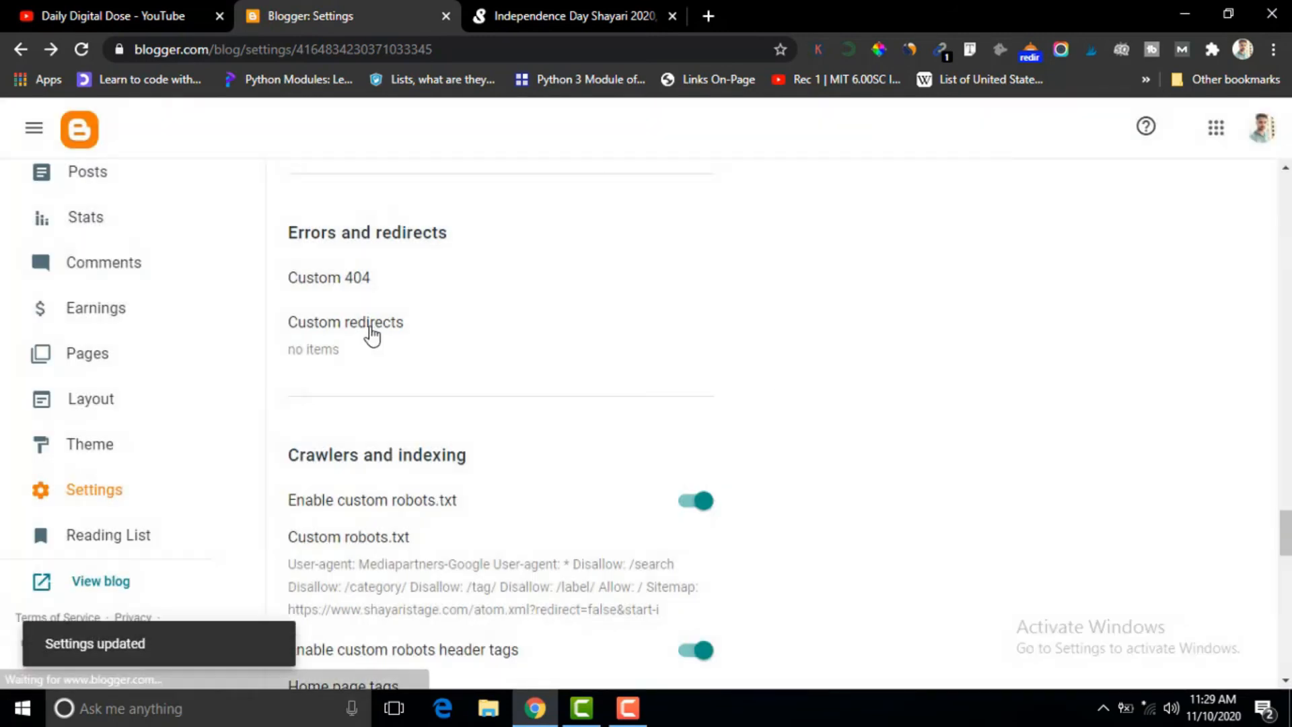
Open a blank custom redirect entry under Errors and redirects, examine its From, To and Permanent options, and save the redirects without entries.
click(368, 330)
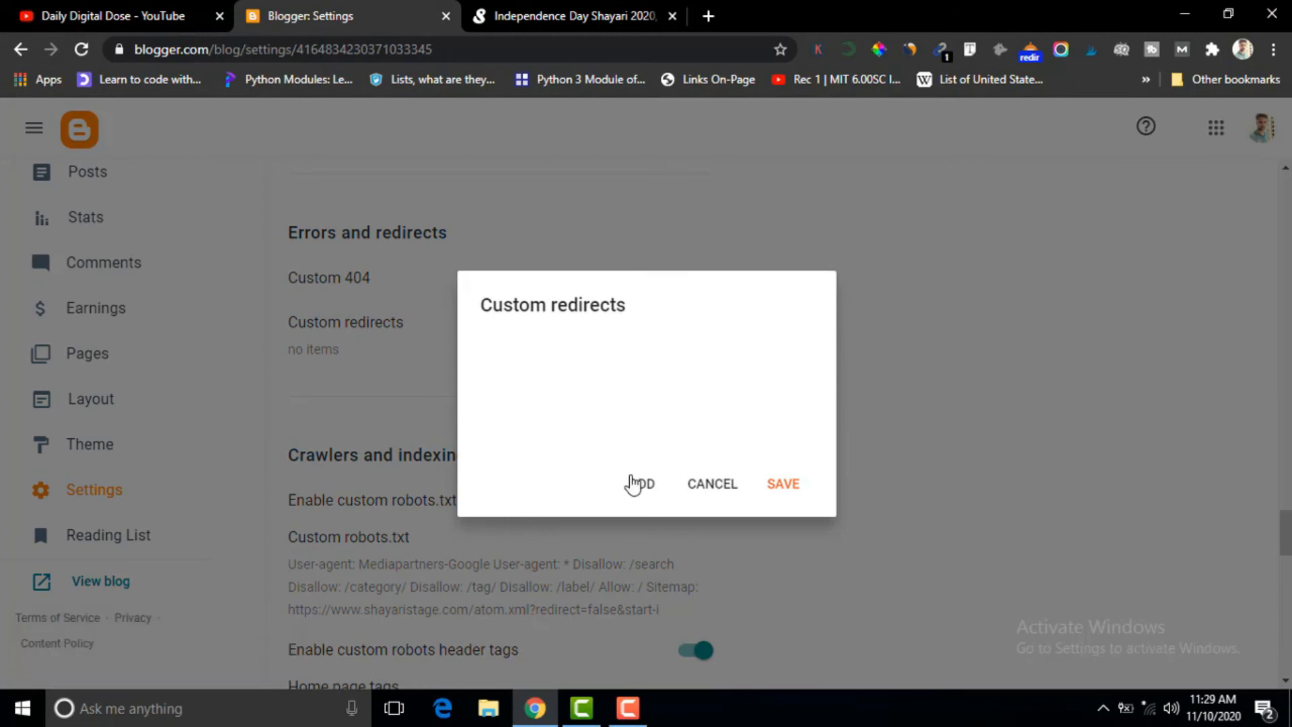
click(639, 488)
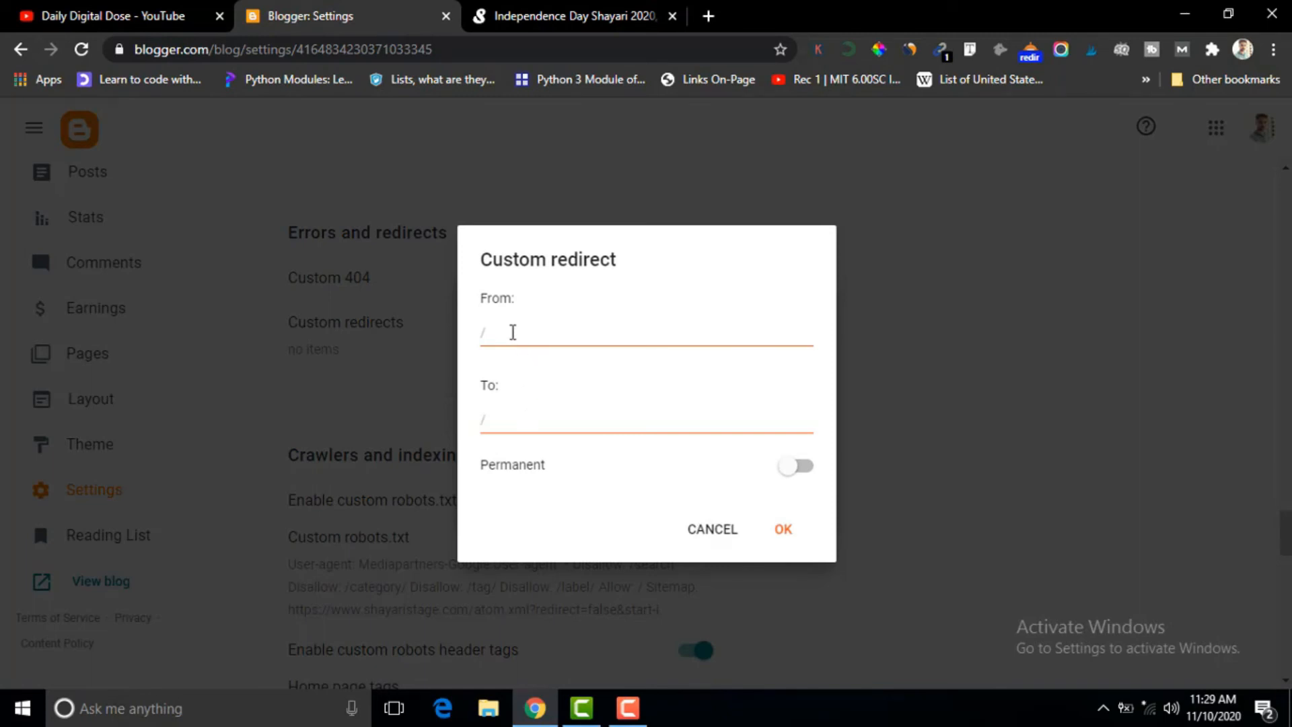
click(501, 334)
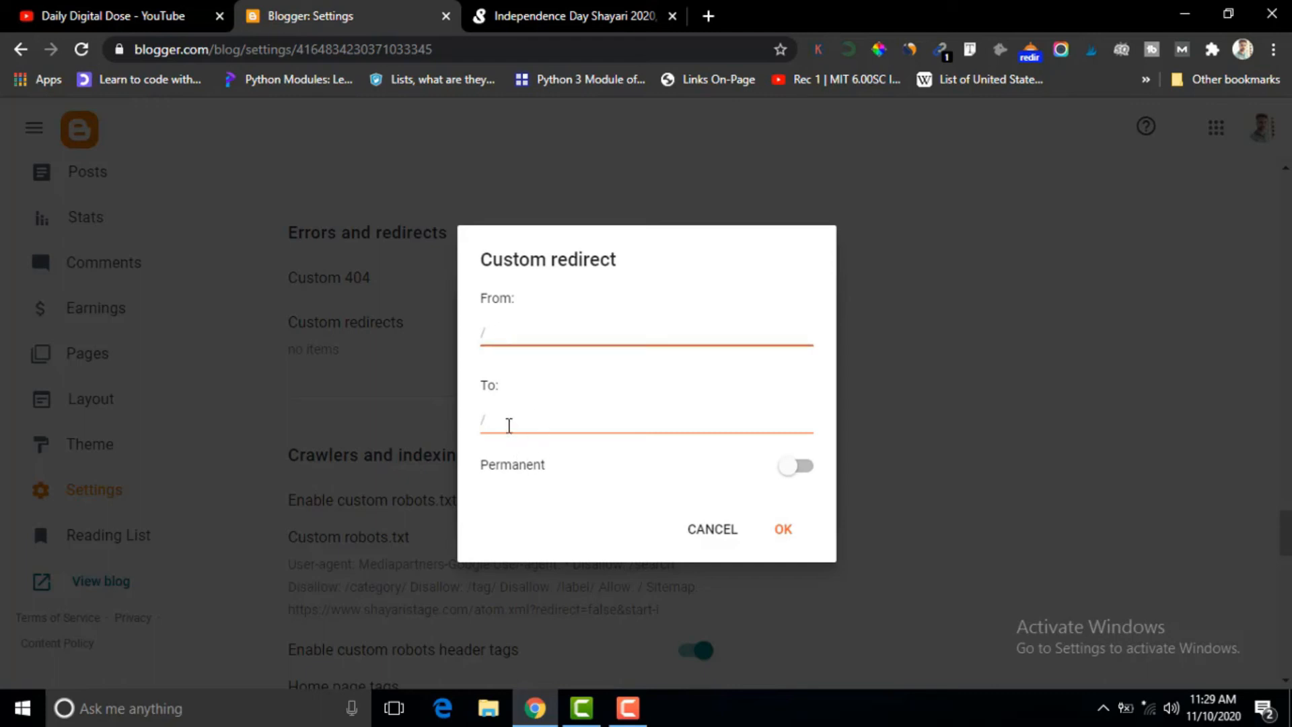
click(501, 420)
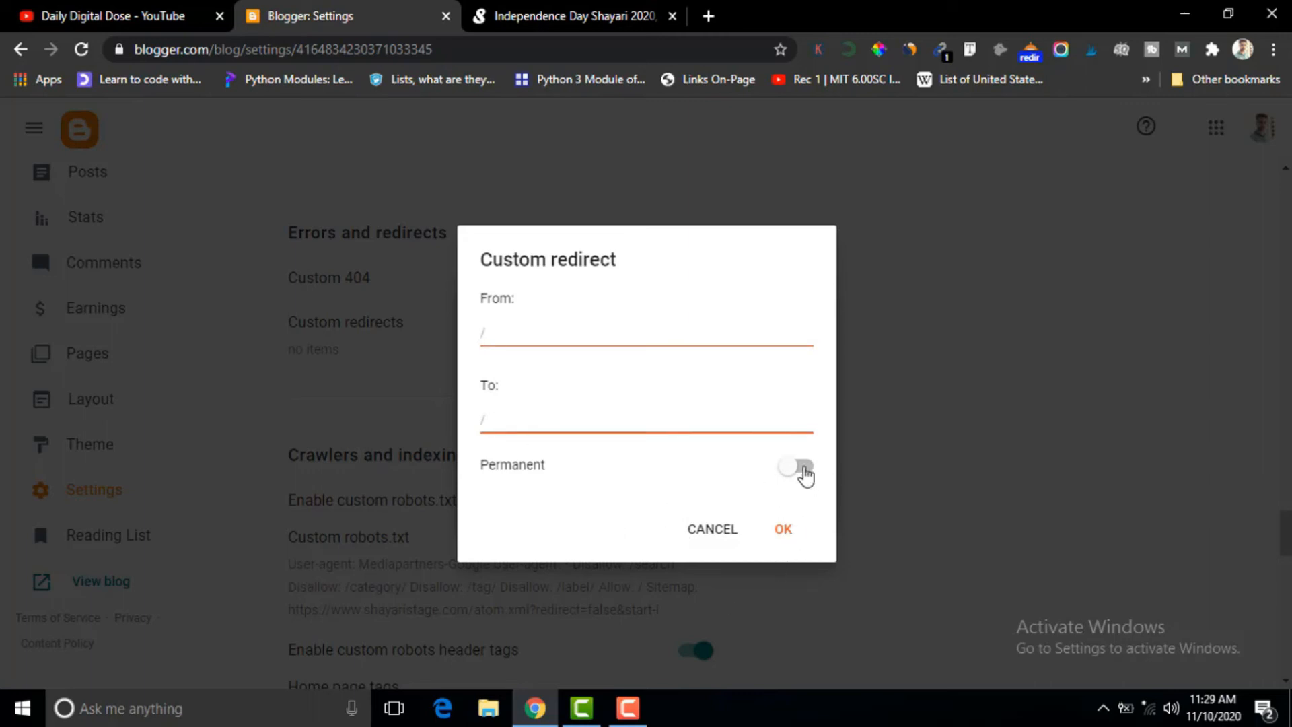
click(783, 532)
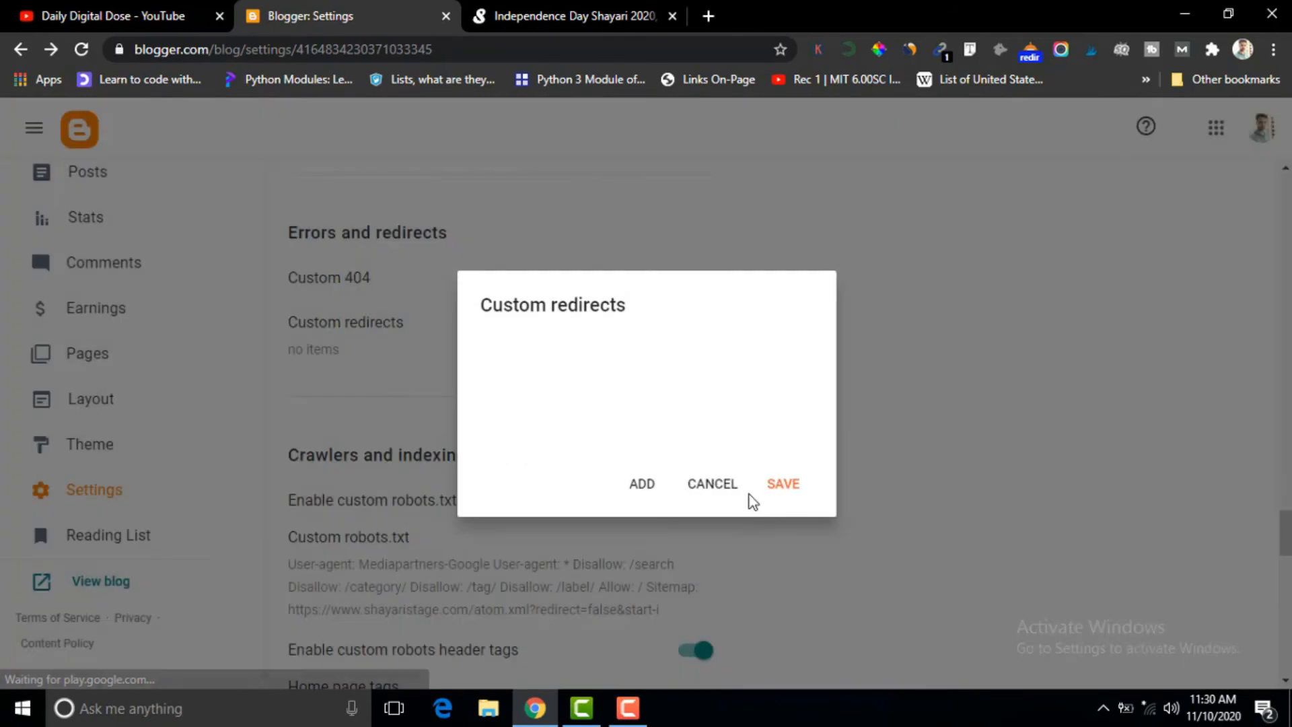
click(785, 490)
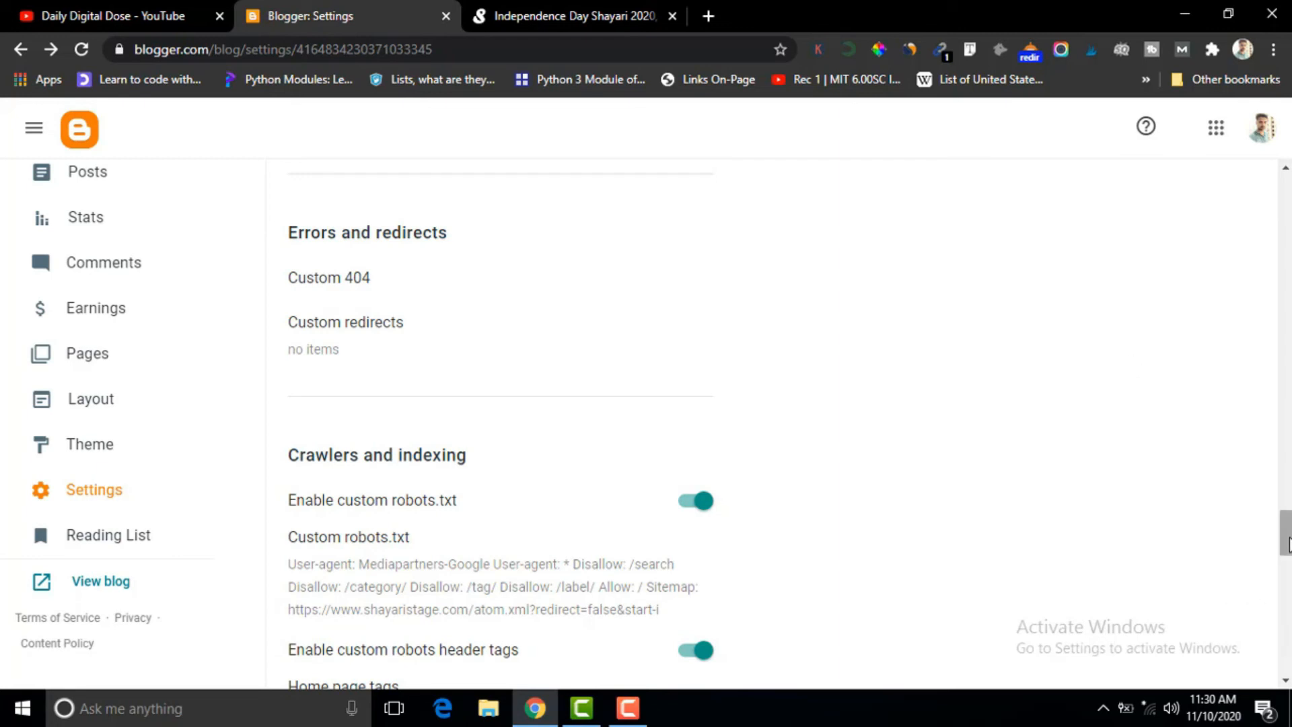
Open the custom robots.txt, then search Google for "generate sitemap for blogger" in a new tab and open labnol.org's Blogger sitemap generator.
drag(1287, 546, 1286, 570)
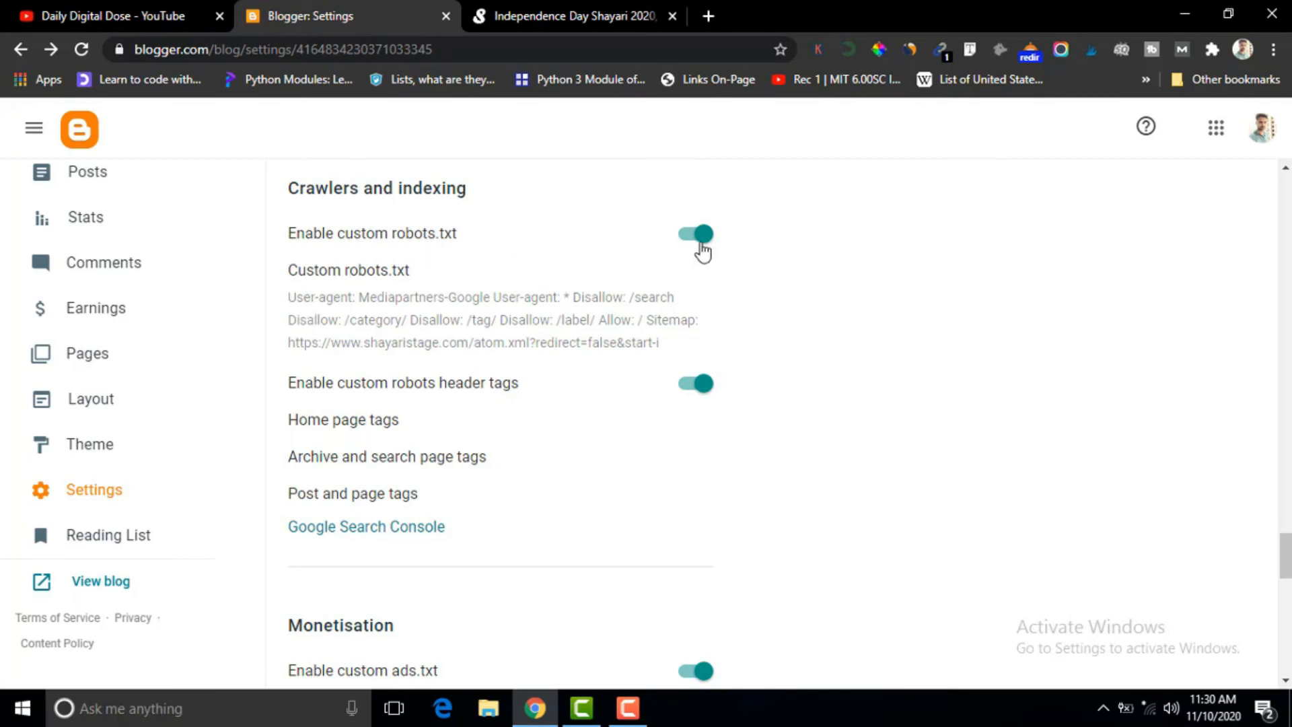
click(359, 282)
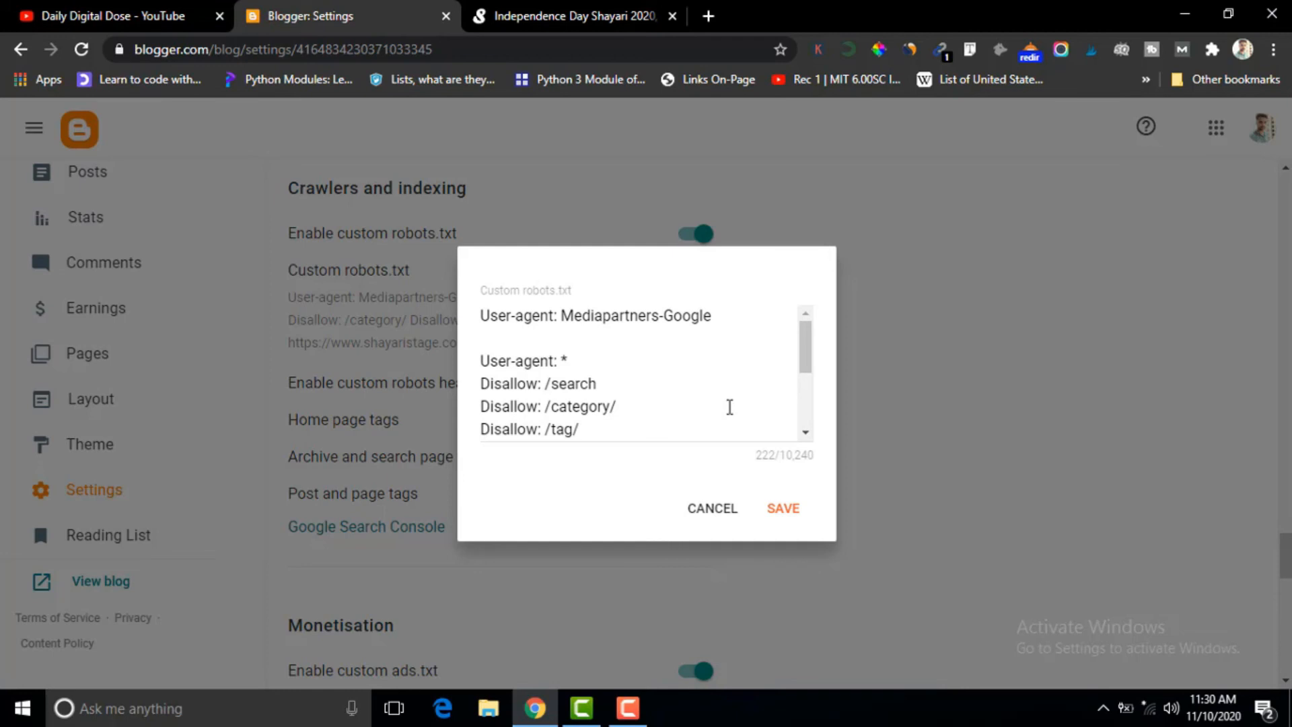
click(708, 16)
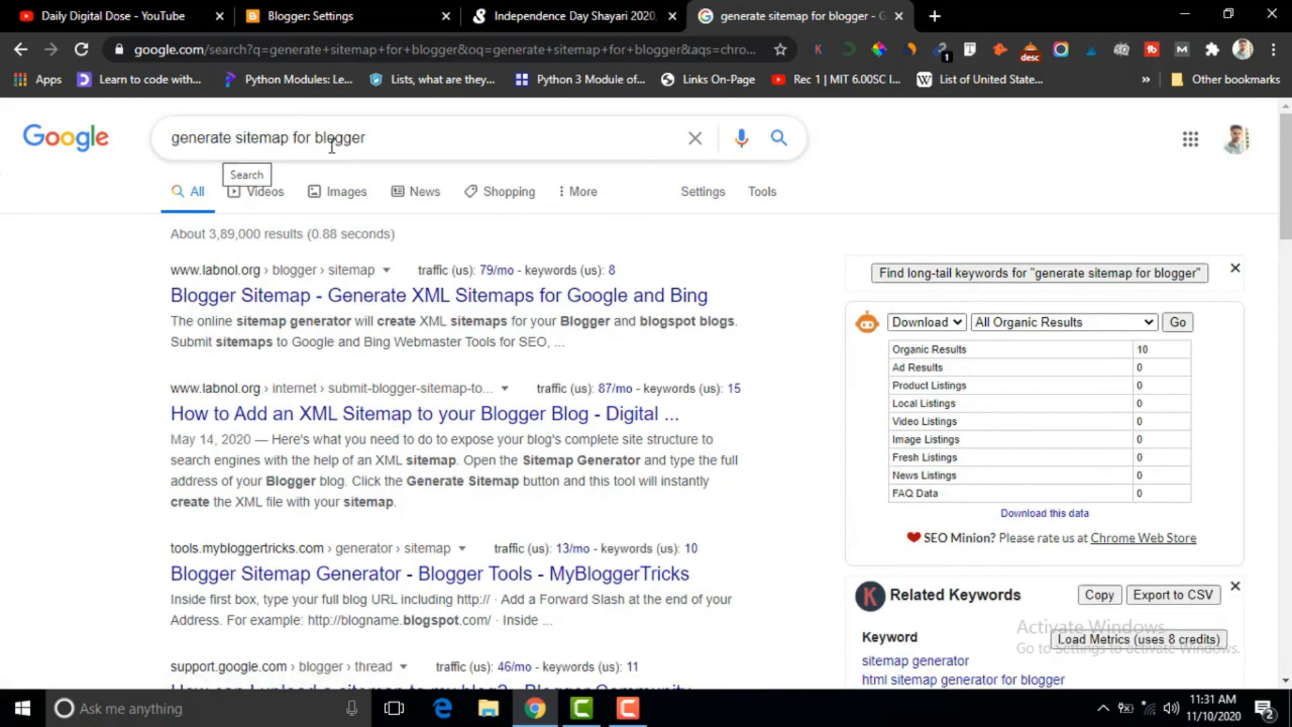
click(291, 303)
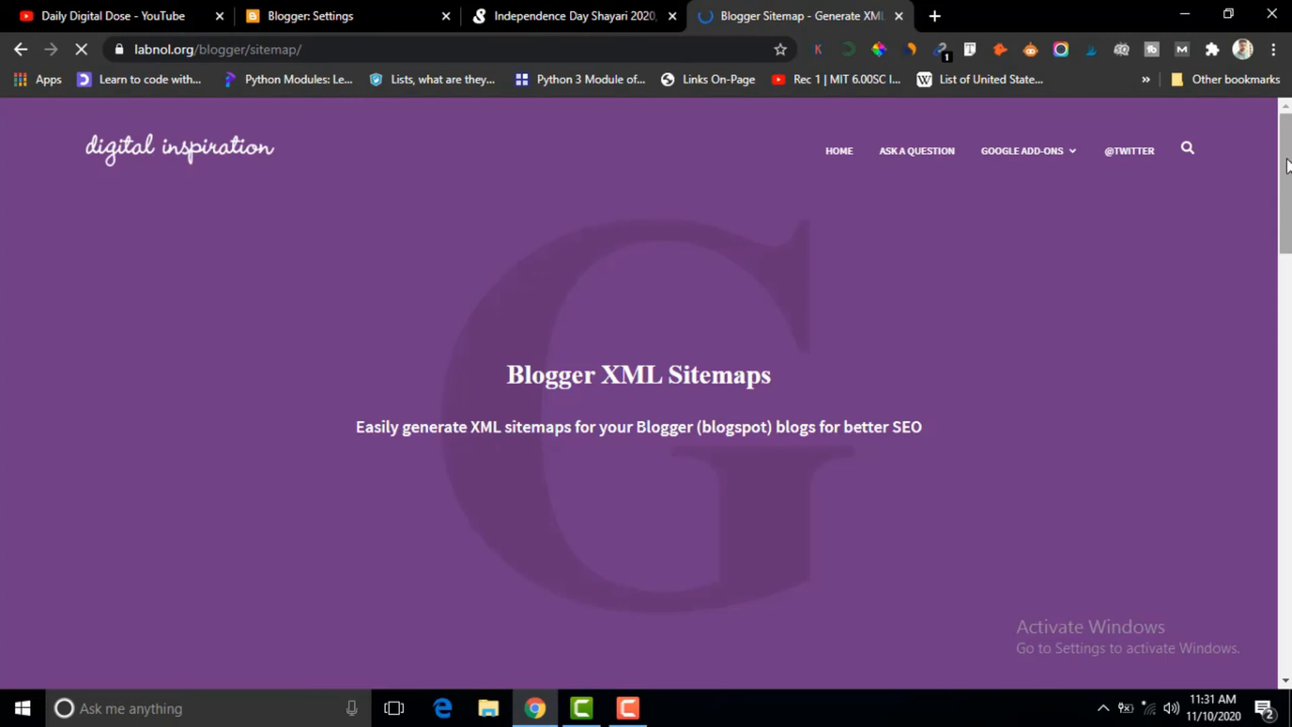
scroll(639, 390, down, 8)
scroll(606, 404, down, 3)
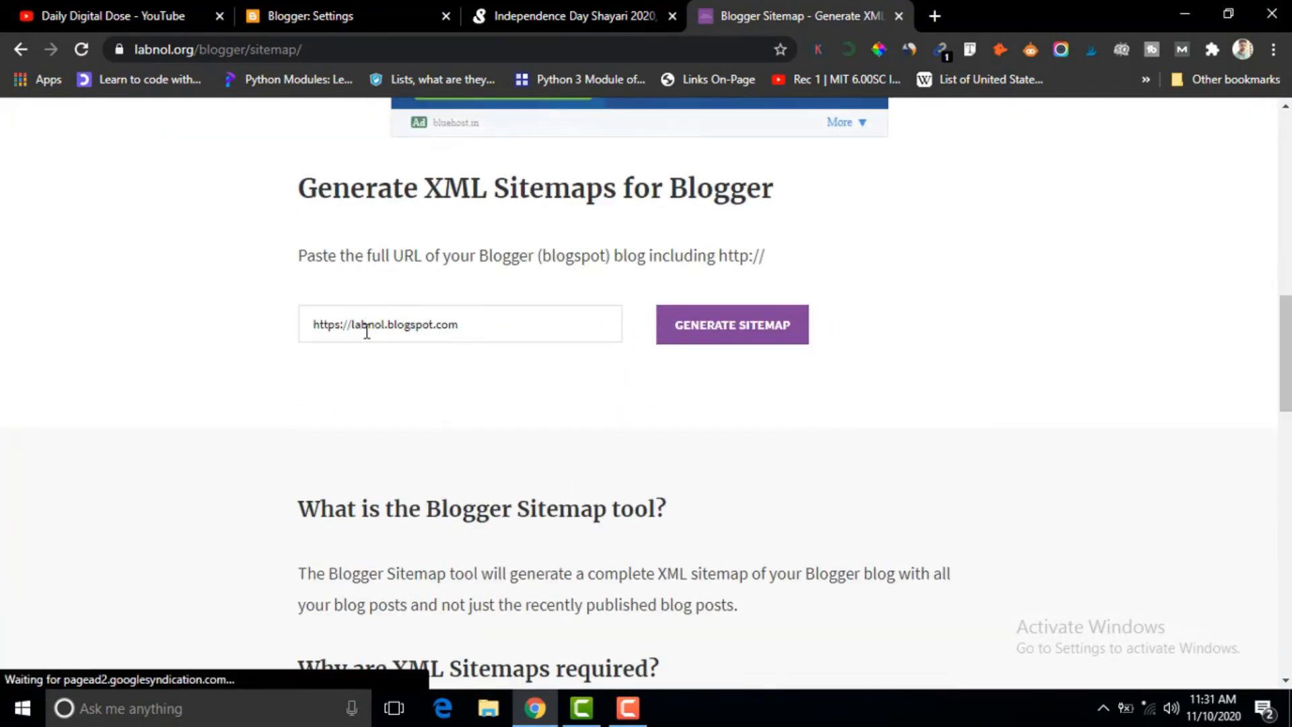
double_click(489, 323)
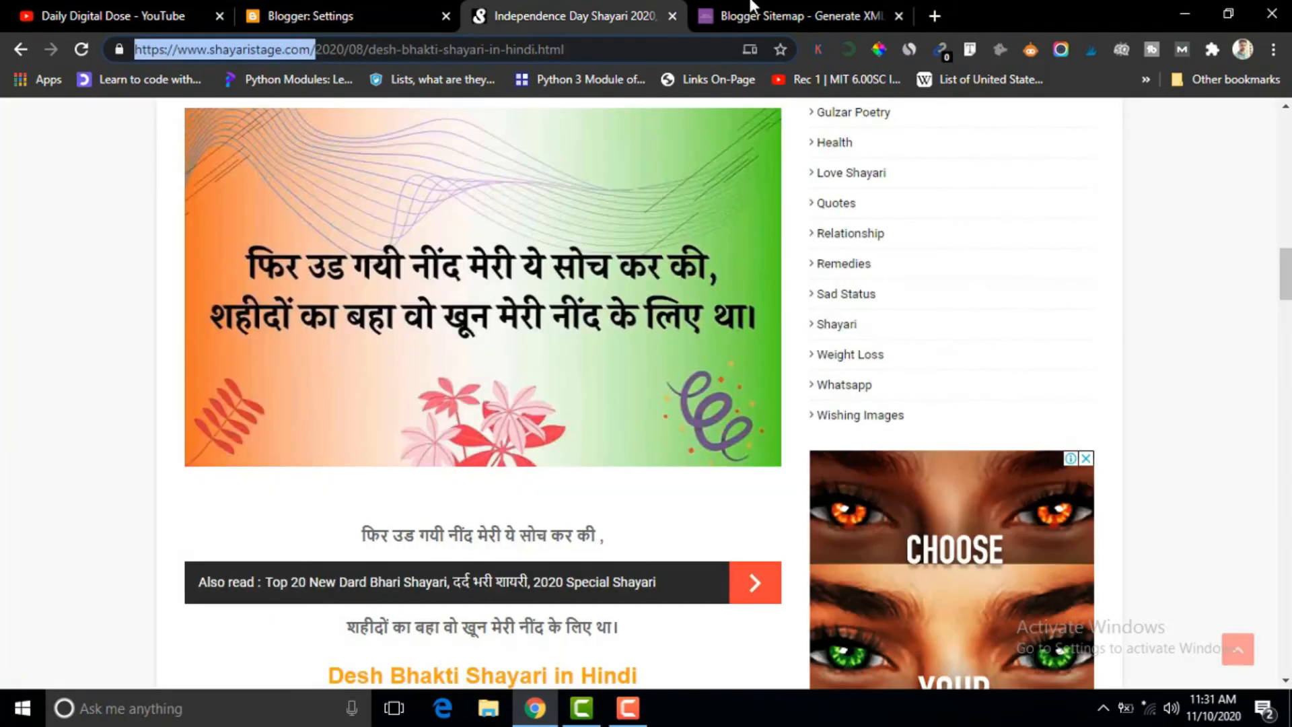
click(752, 5)
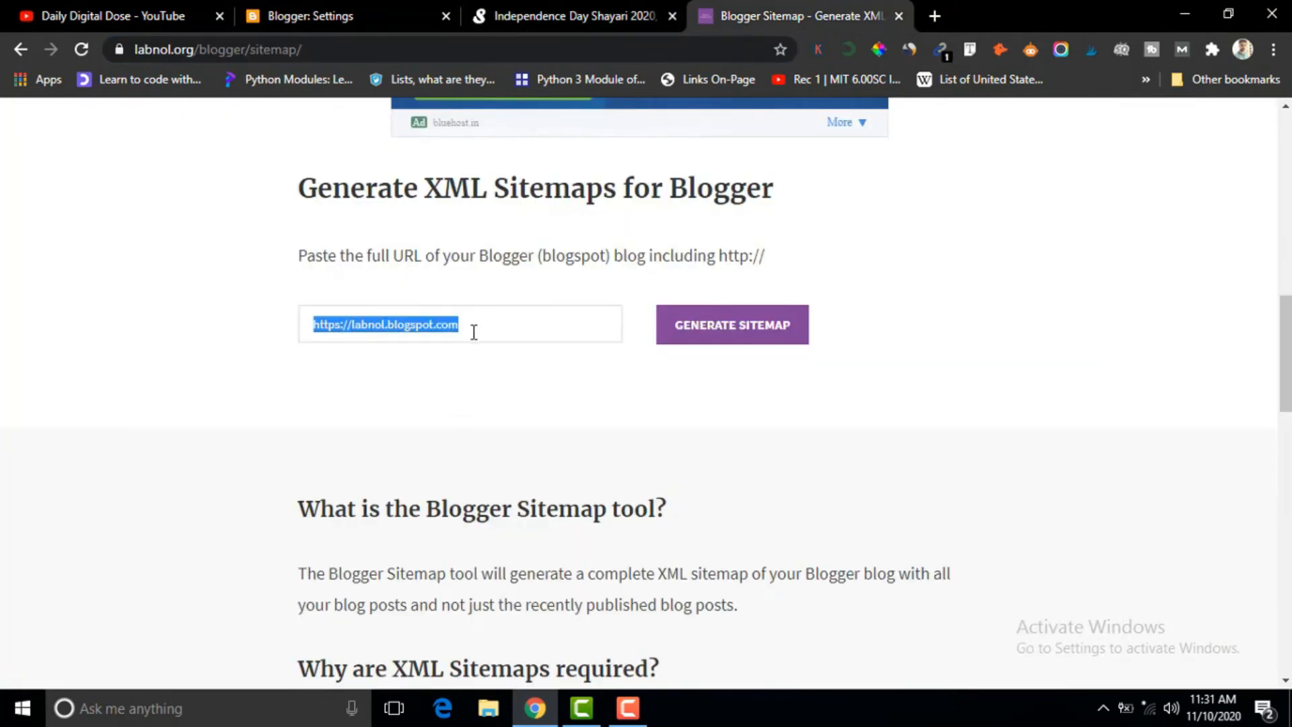
key(ctrl+v)
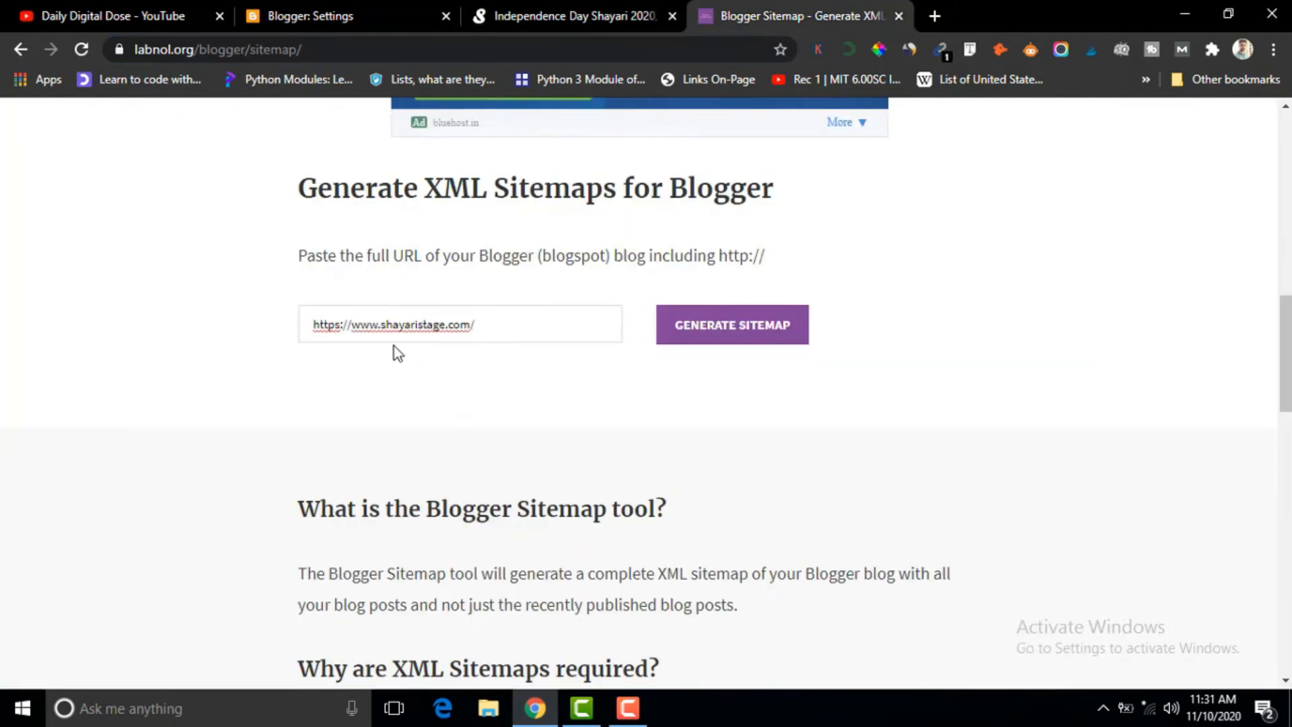
click(739, 341)
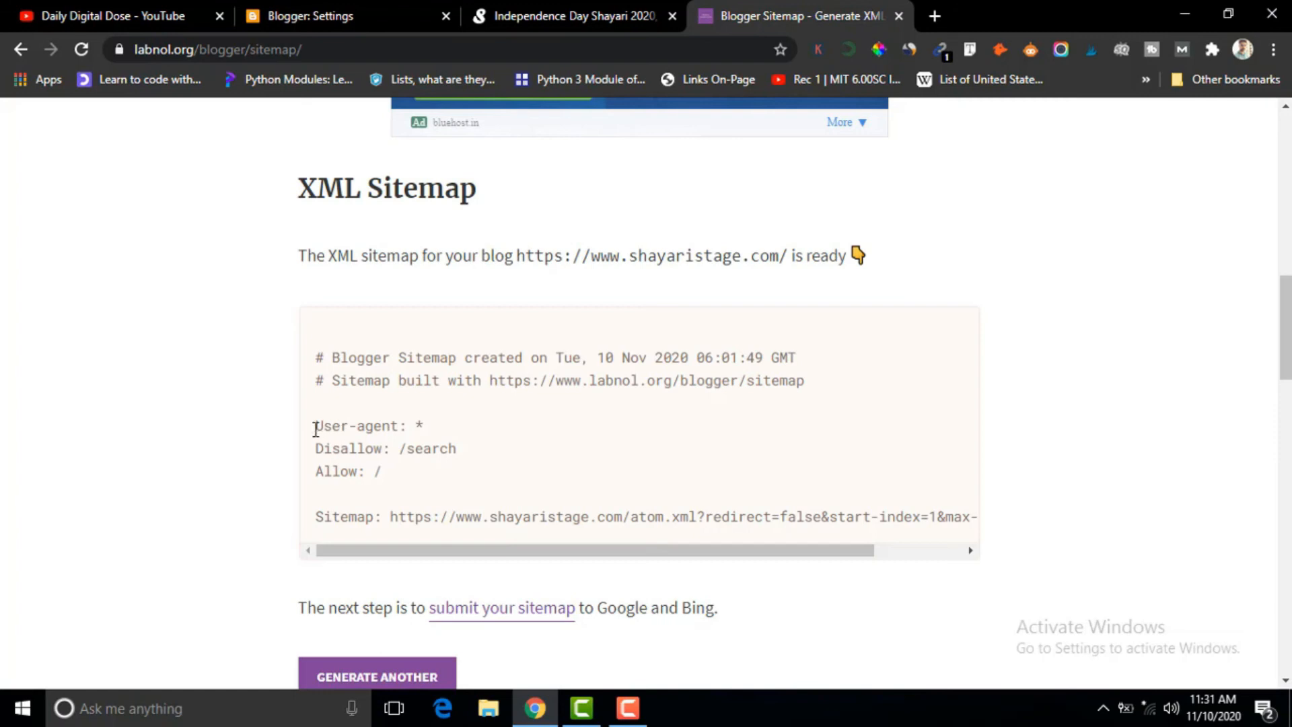
drag(318, 426, 1110, 535)
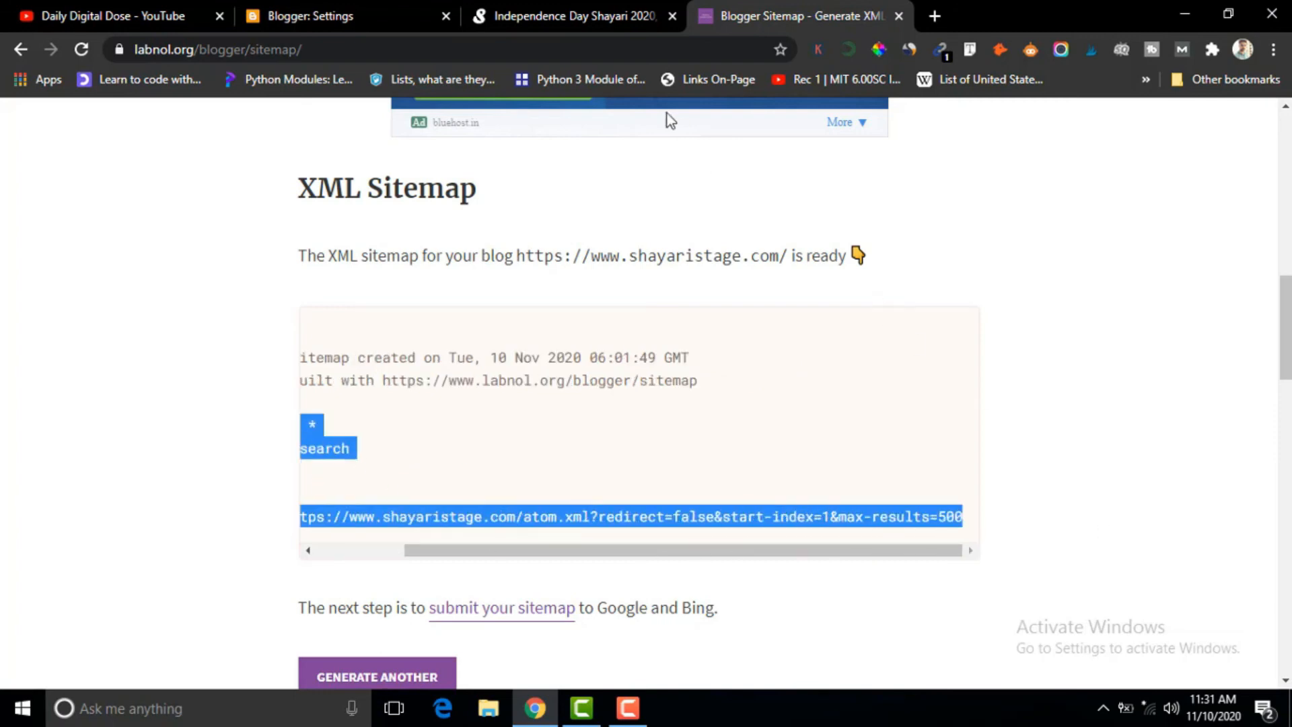
Return to the custom robots.txt in Blogger, review its crawler rules, and save it with its existing text.
click(353, 6)
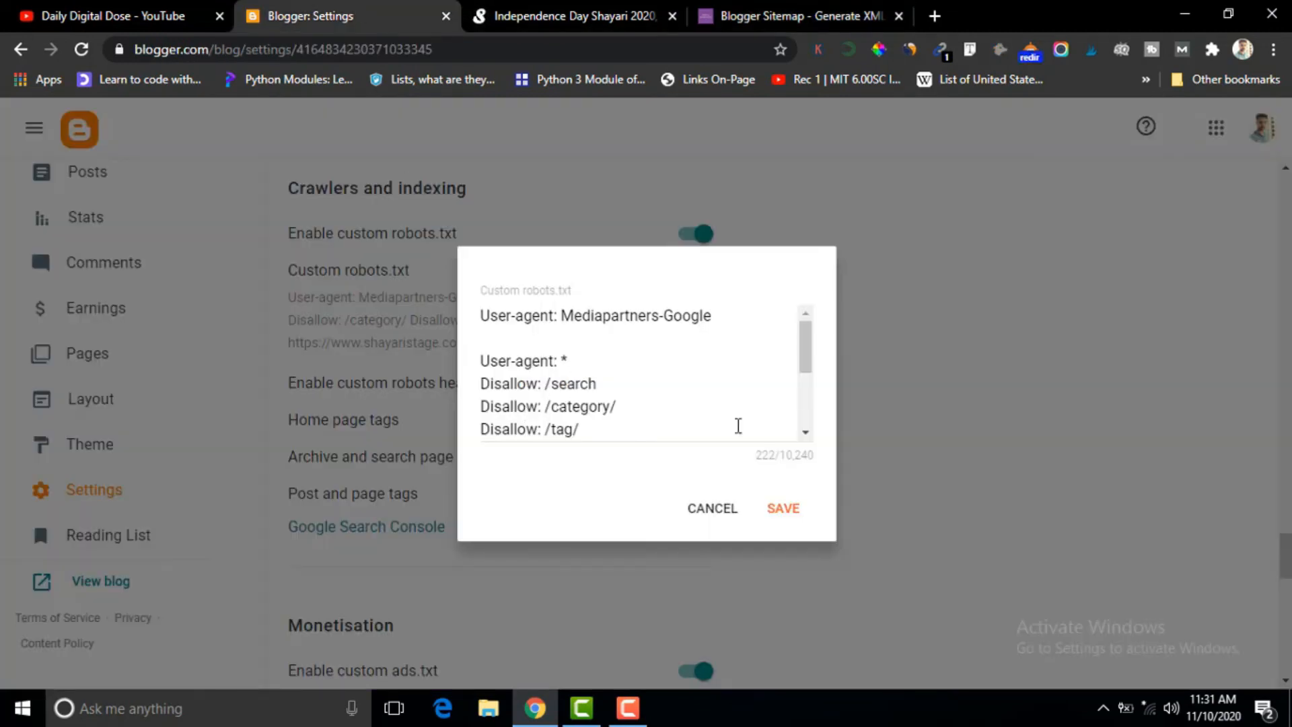
mouse_move(806, 353)
mouse_down()
mouse_move(809, 429)
mouse_move(806, 353)
mouse_move(806, 372)
mouse_up()
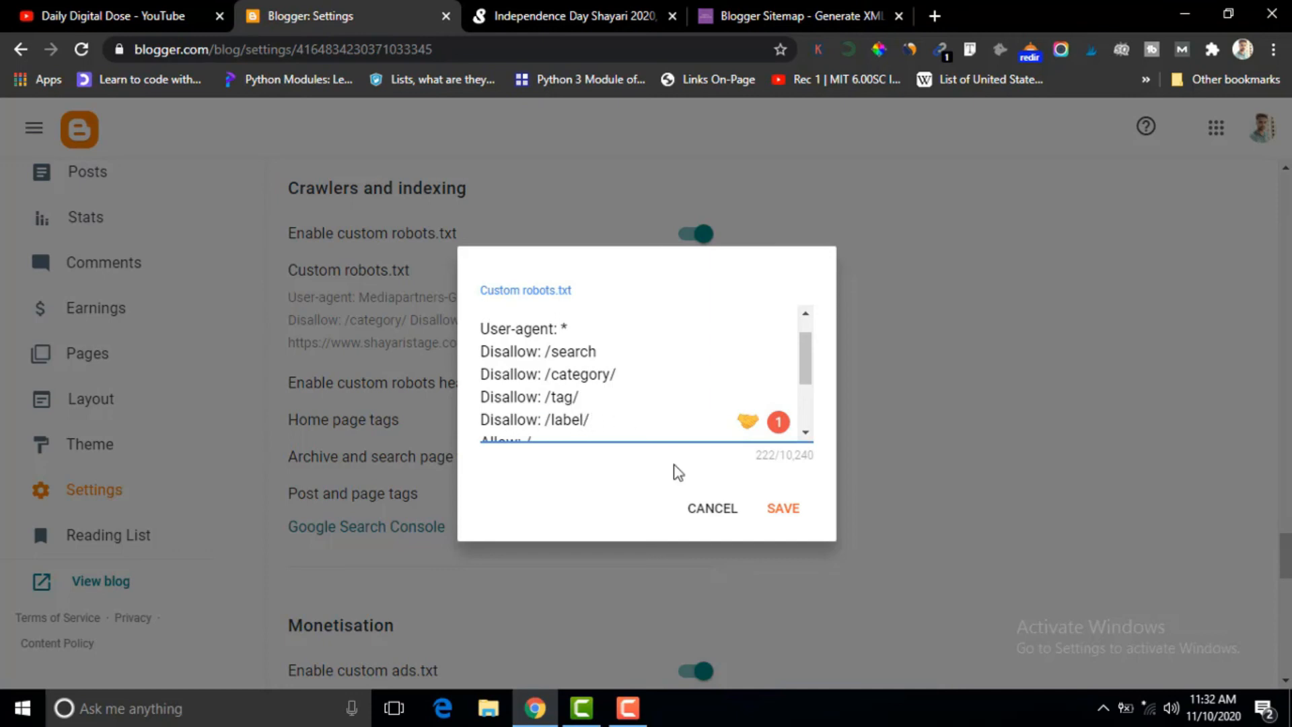
click(781, 517)
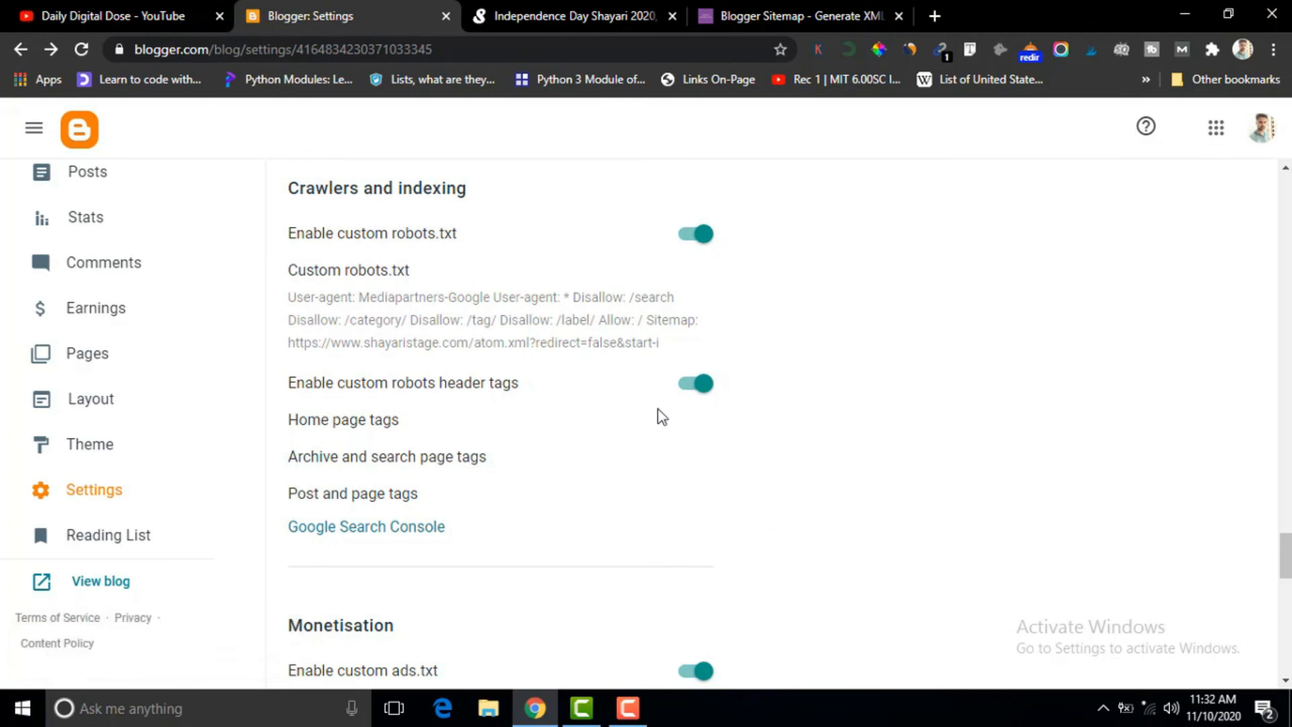
Review the custom robot tags for the home page, archive and search pages, and posts and pages, cancelling each without changes.
click(355, 427)
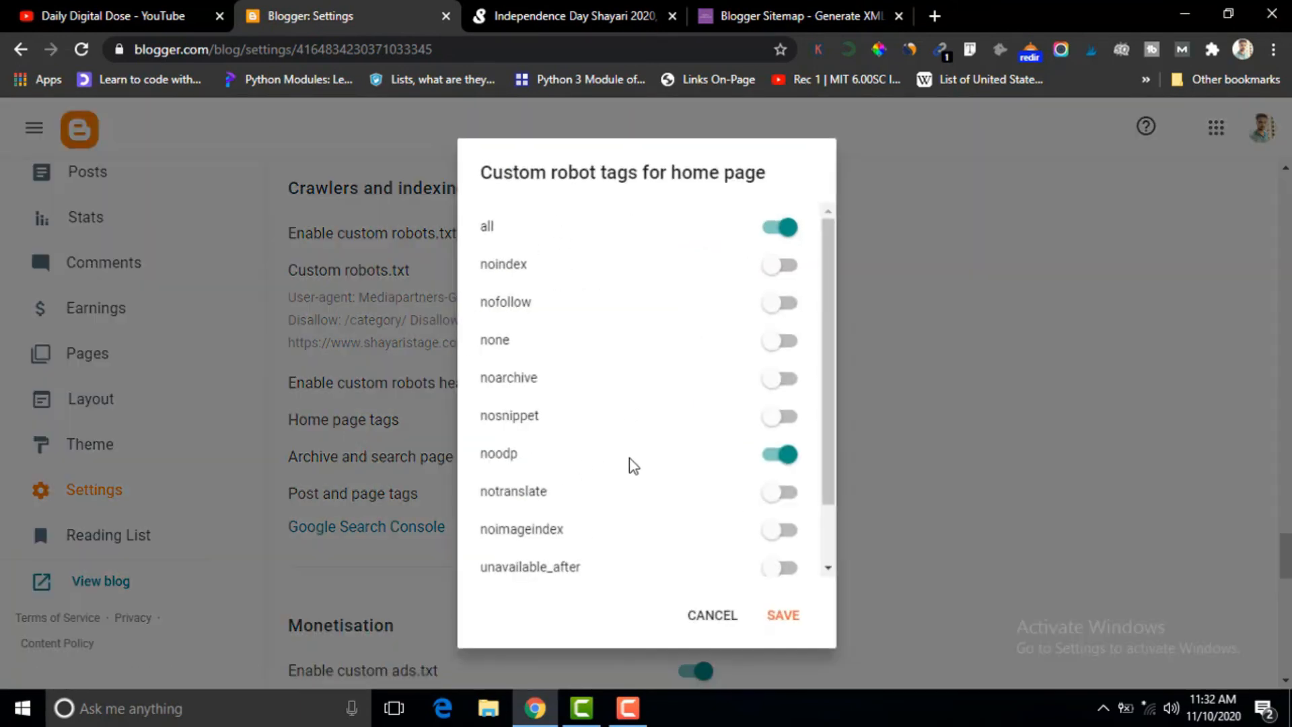
click(714, 616)
double_click(324, 425)
click(714, 609)
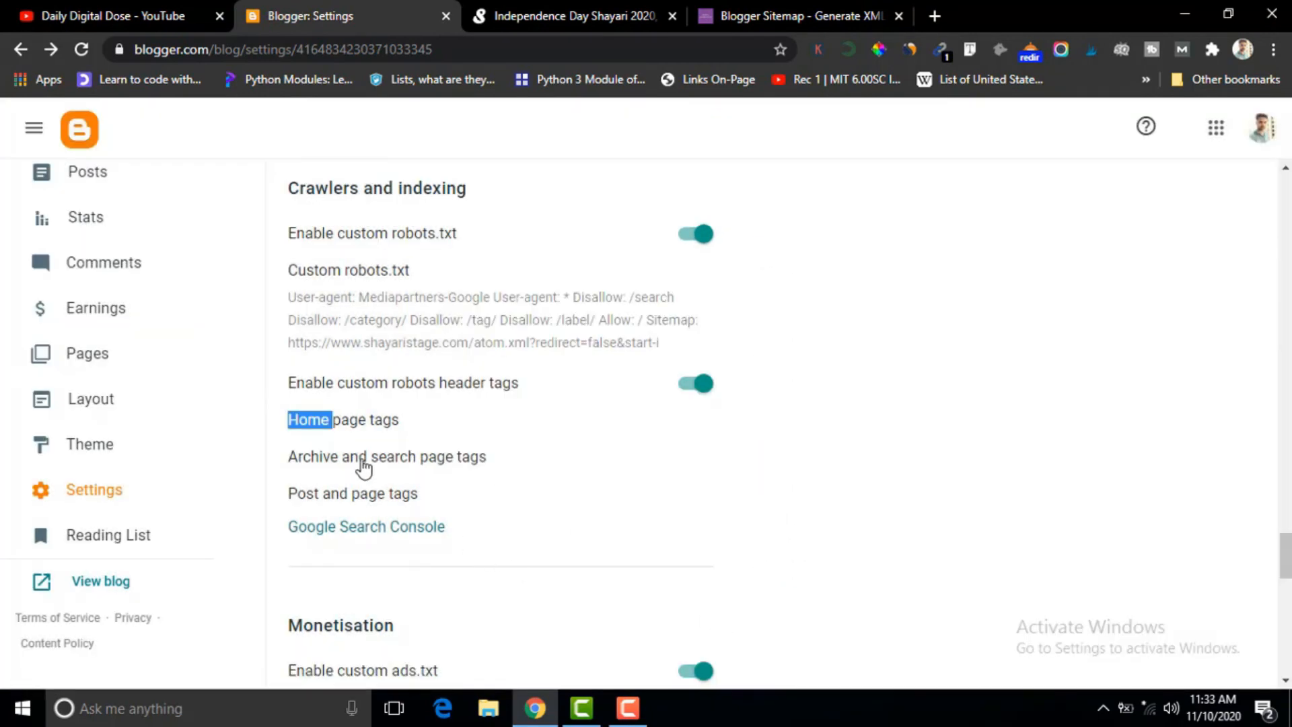
click(412, 461)
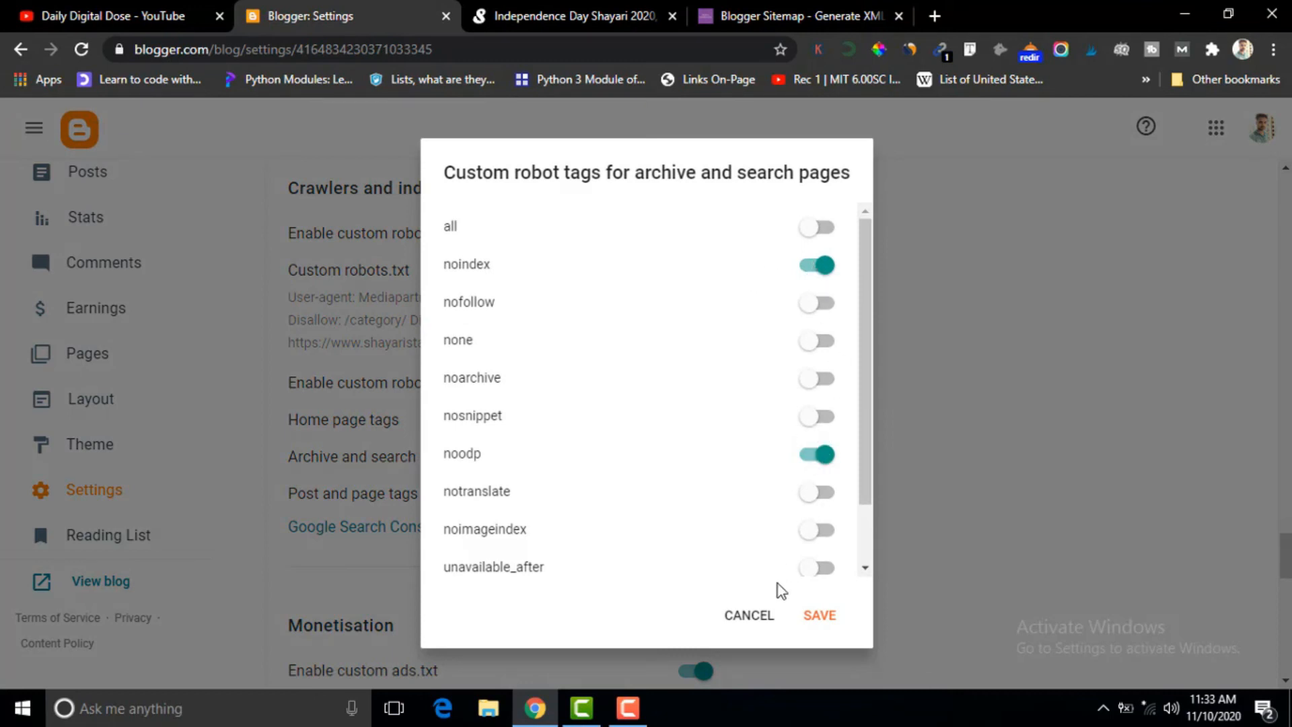
click(756, 617)
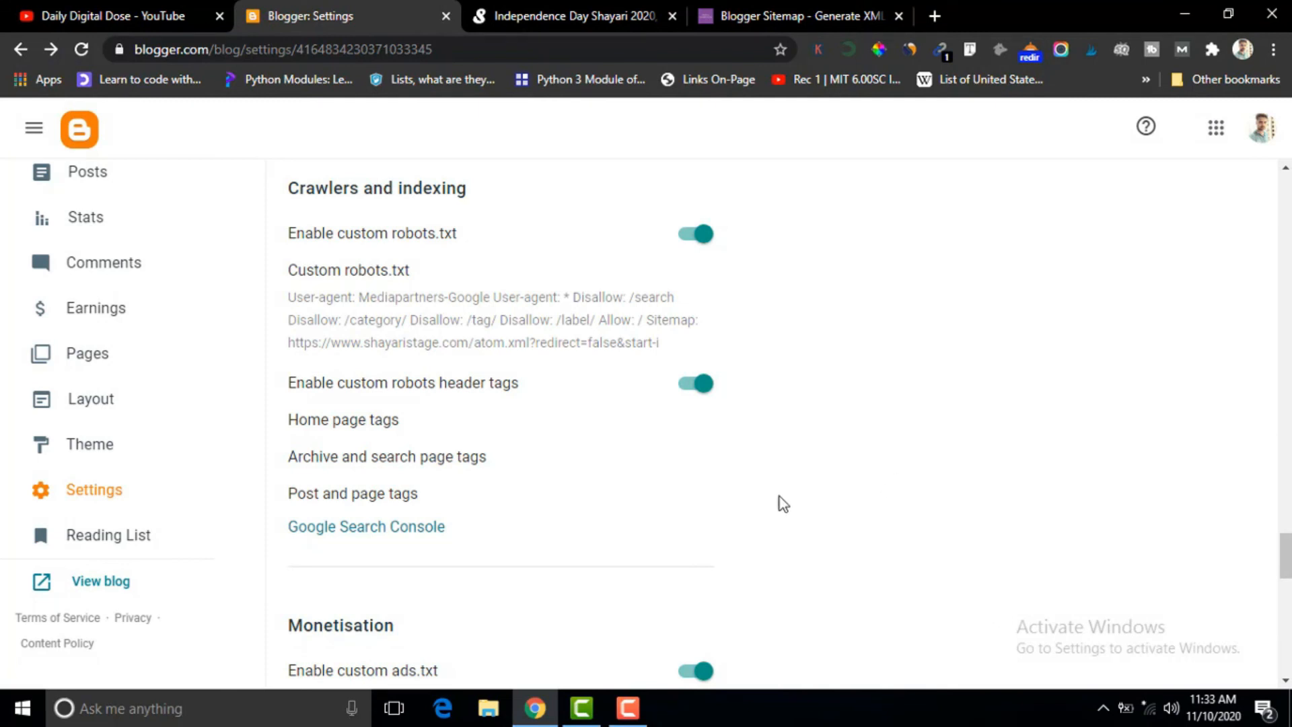
click(360, 501)
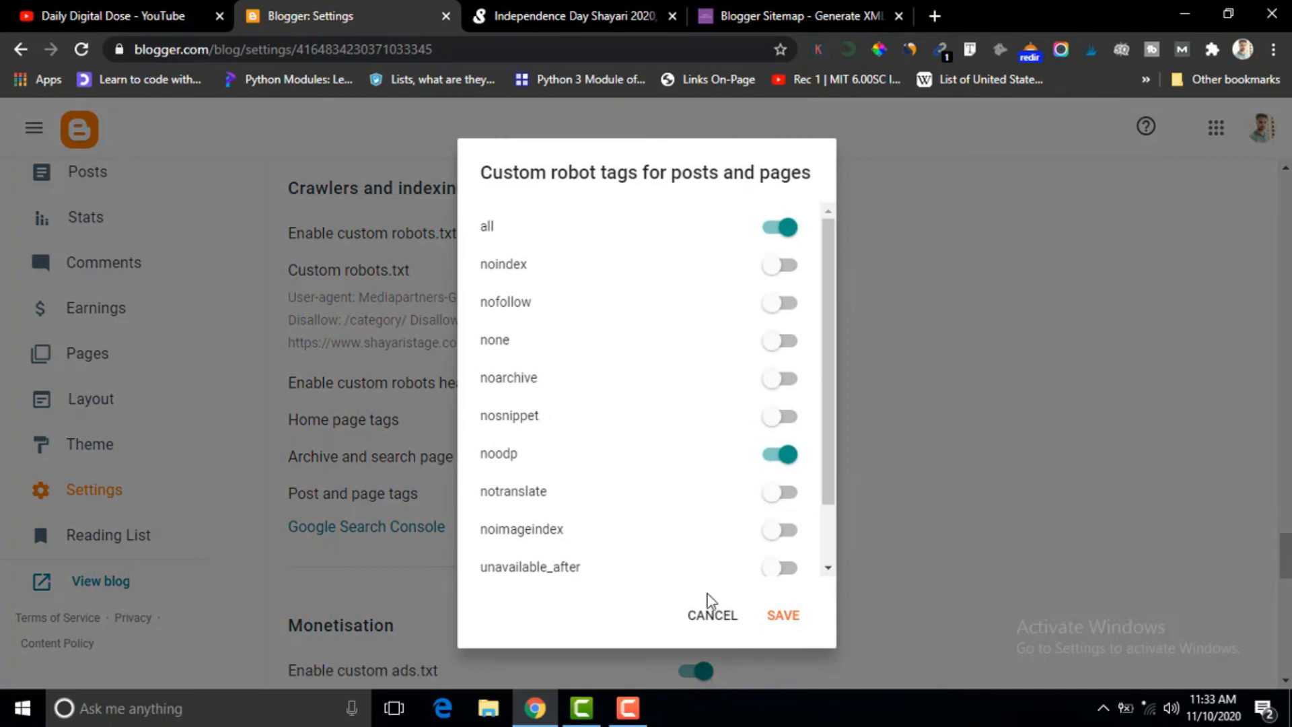
click(714, 620)
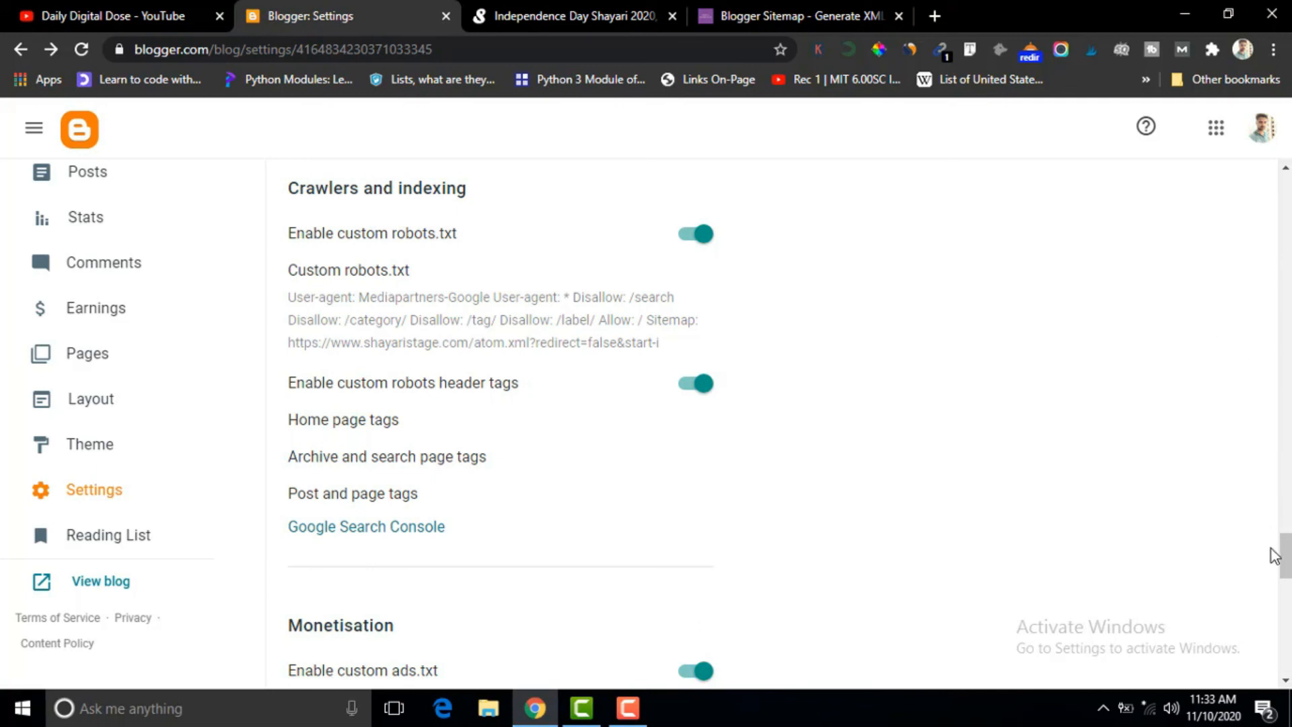
Examine the Monetisation settings and the import and backup content options under Manage blog, cancelling both dialogs.
drag(1283, 556, 1285, 592)
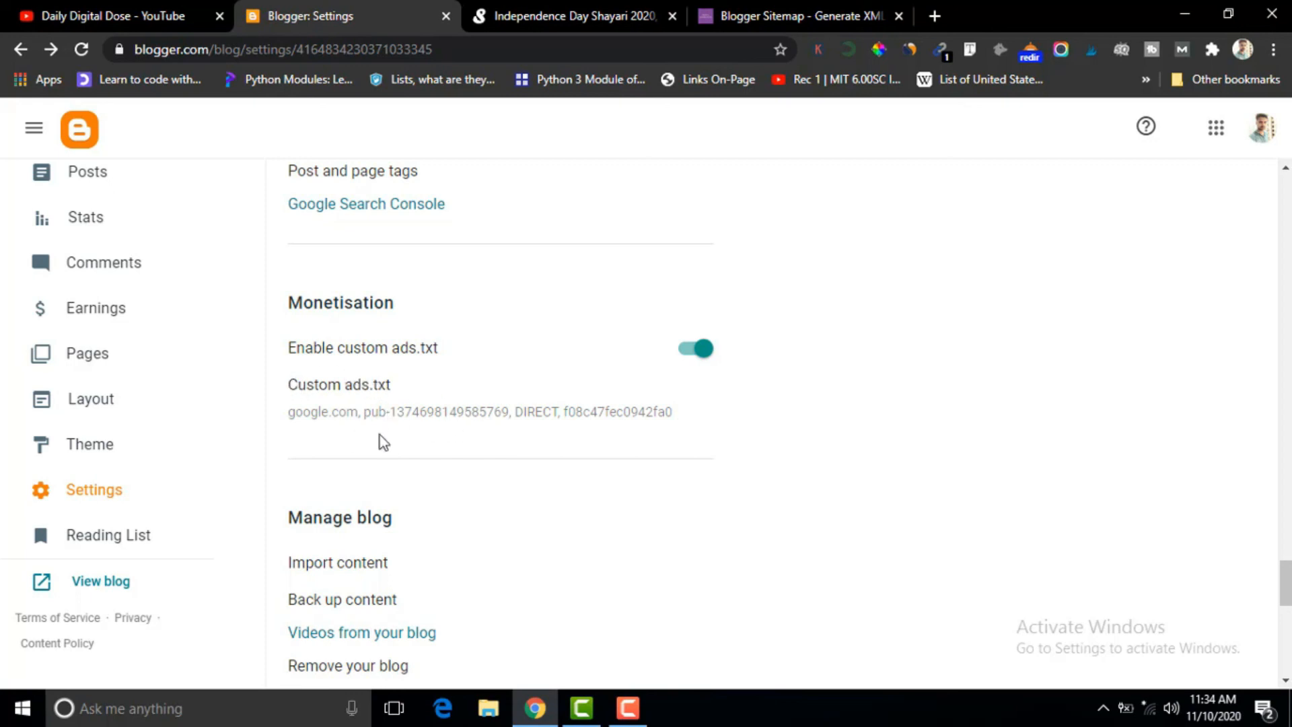
scroll(1280, 595, down, 4)
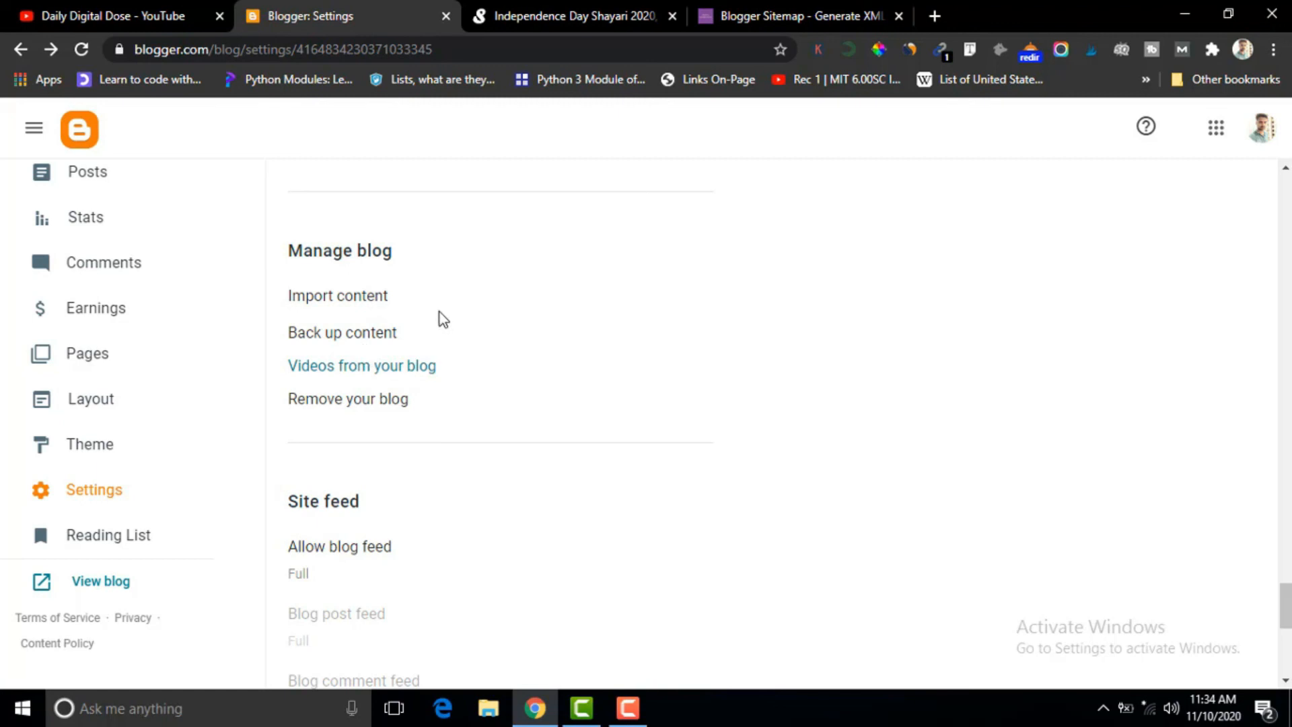
click(352, 300)
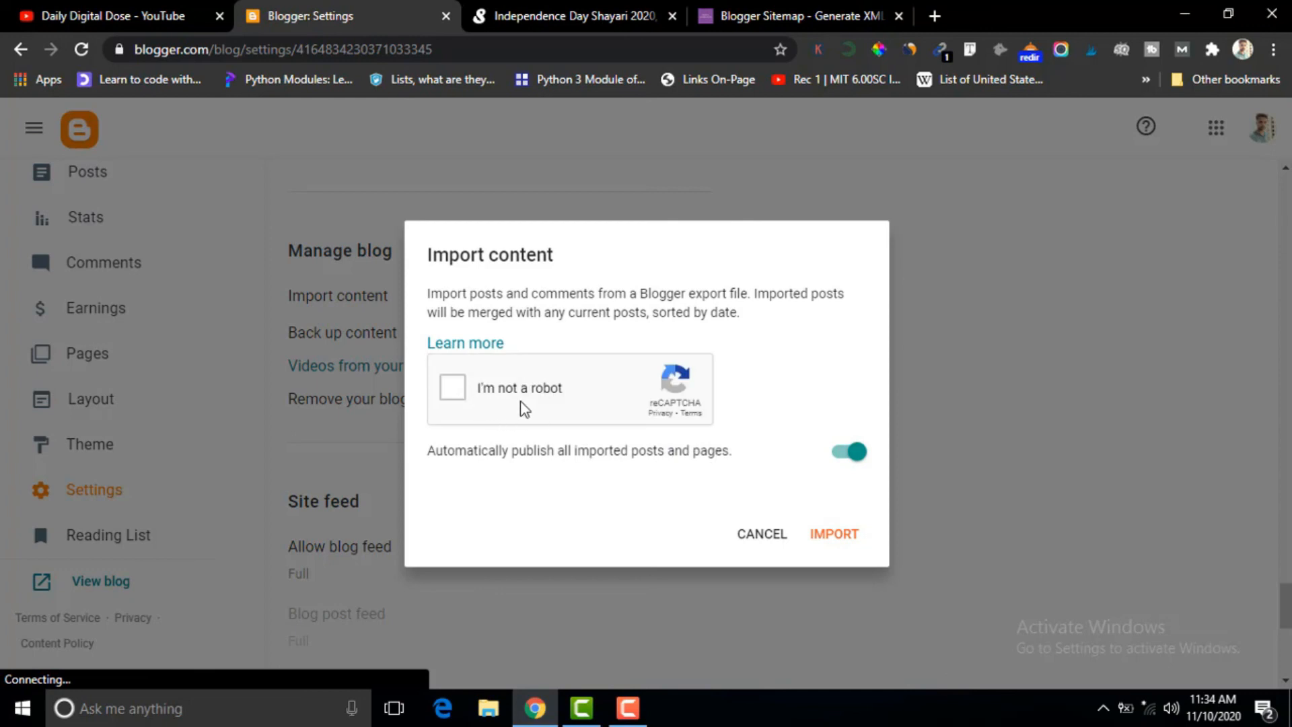
click(762, 538)
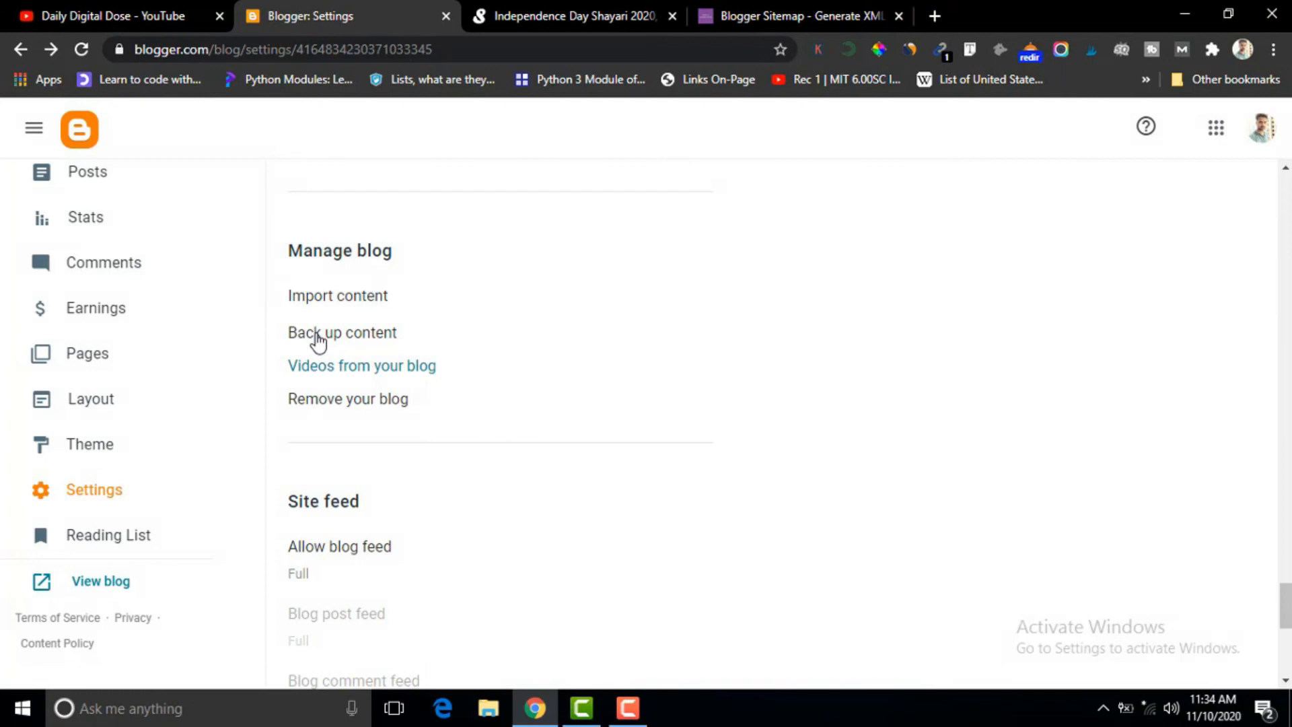
click(319, 340)
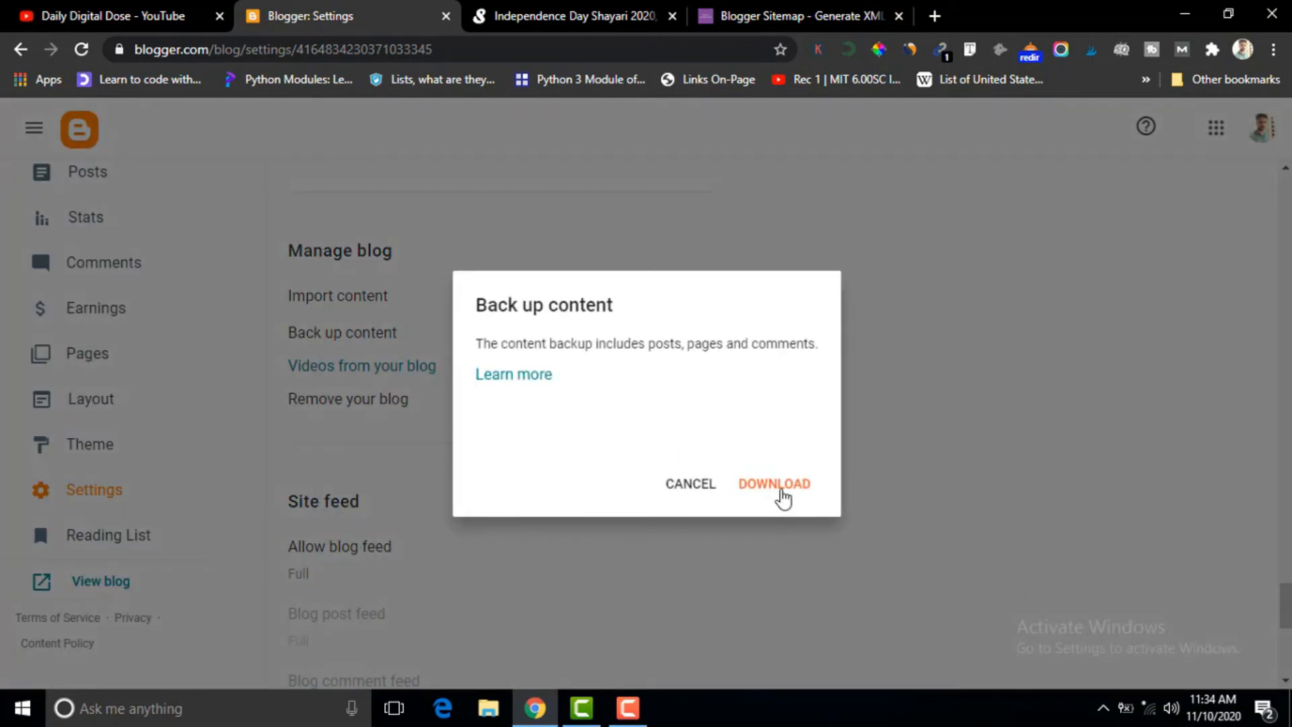
click(677, 490)
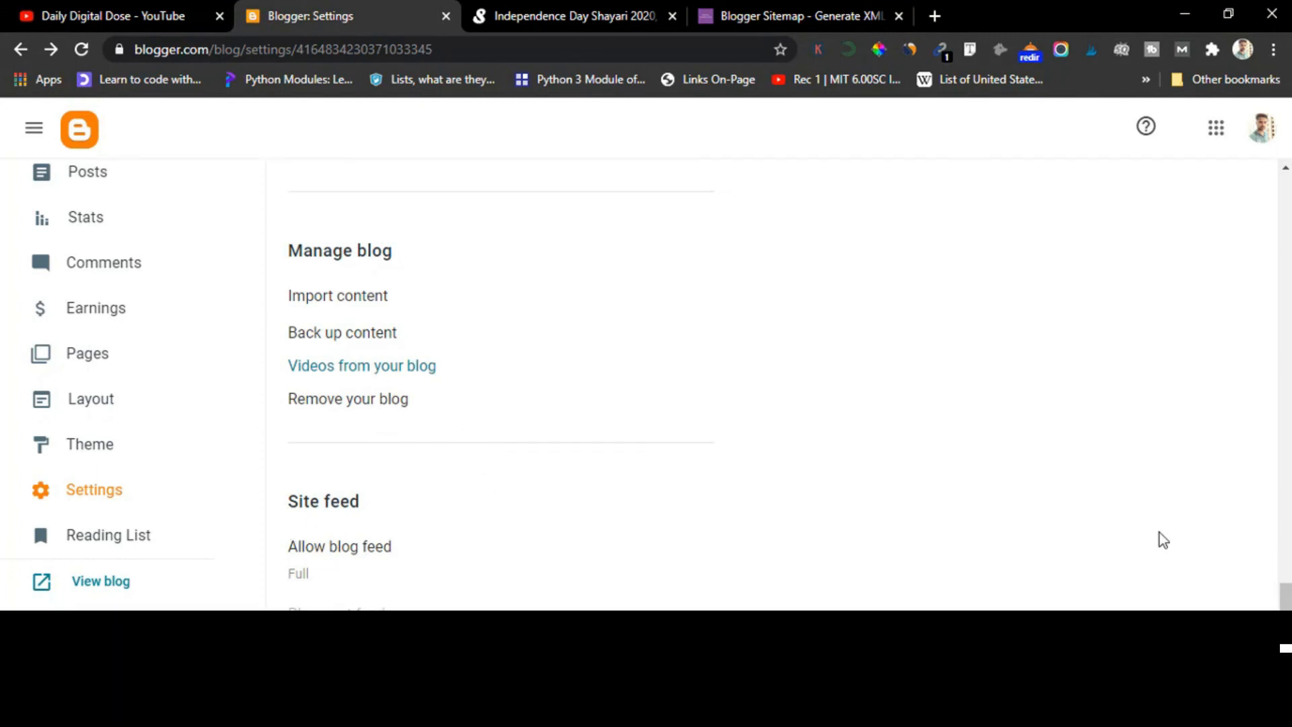
Examine the Site feed and General settings, including the post feed redirect URL and Blogger draft option.
scroll(1159, 532, down, 7)
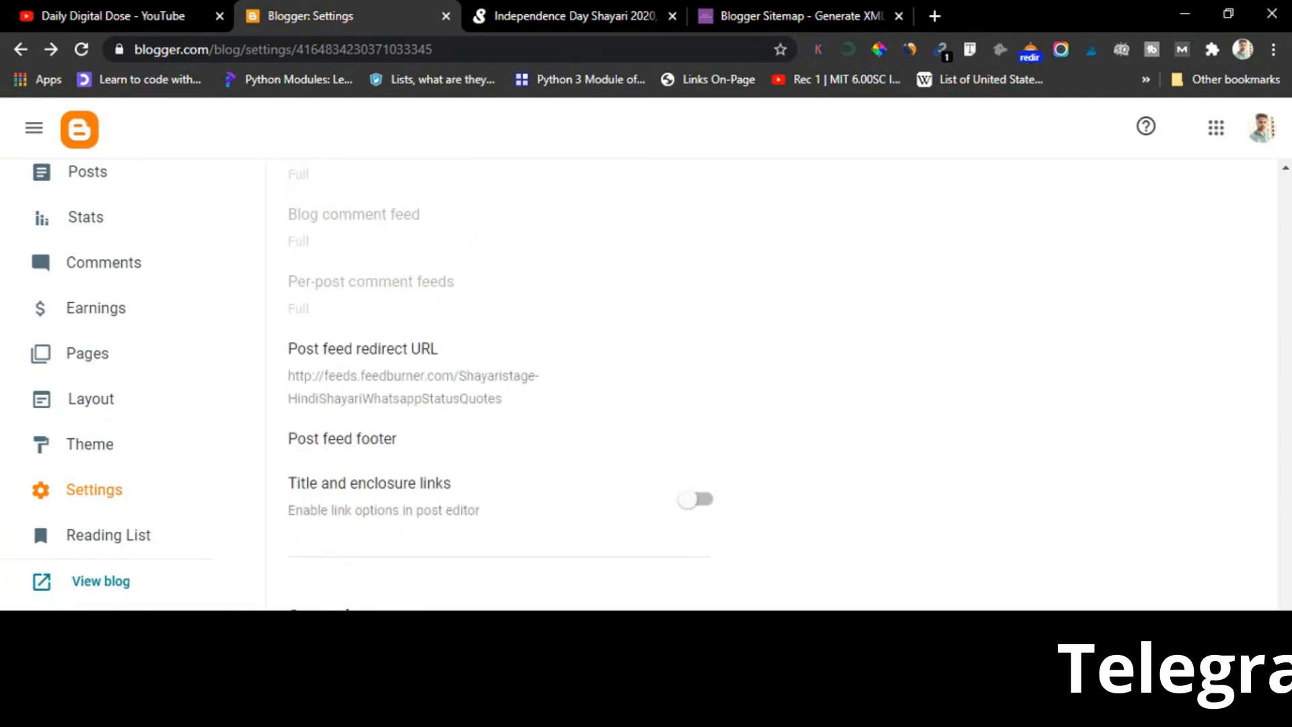
scroll(772, 383, up, 2)
scroll(772, 383, down, 3)
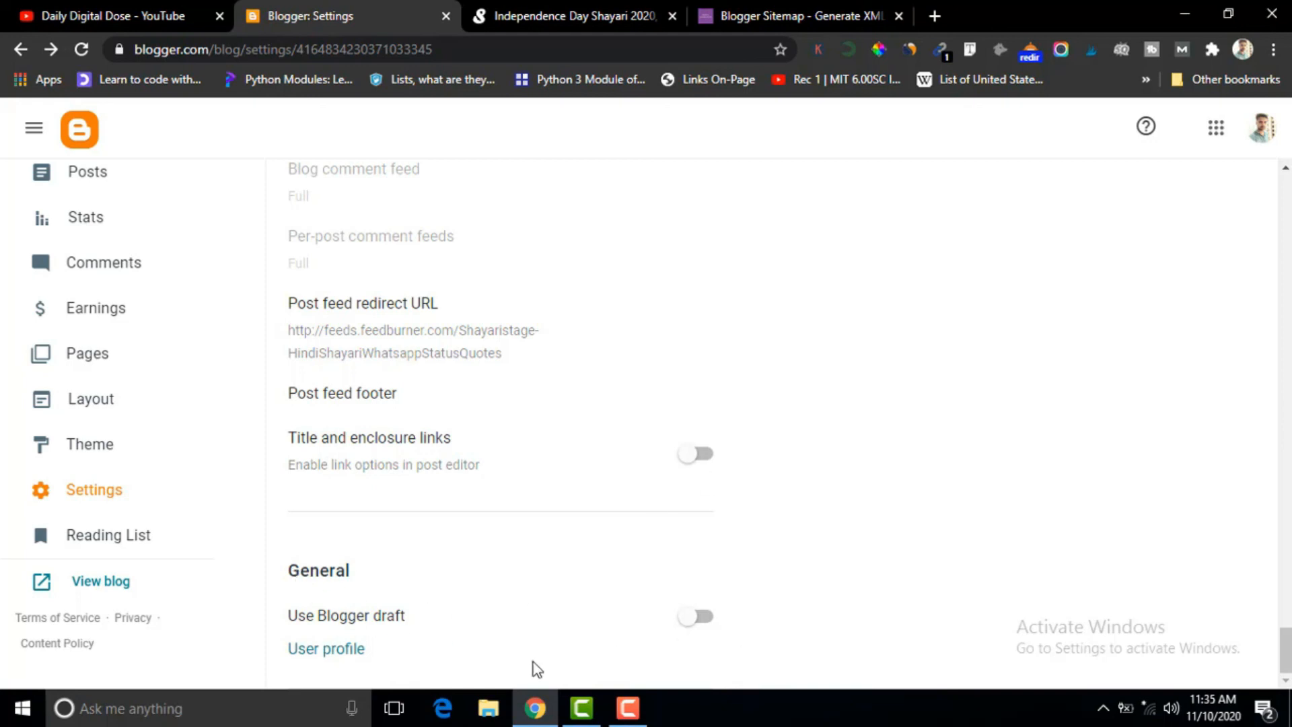
drag(1286, 649, 1286, 202)
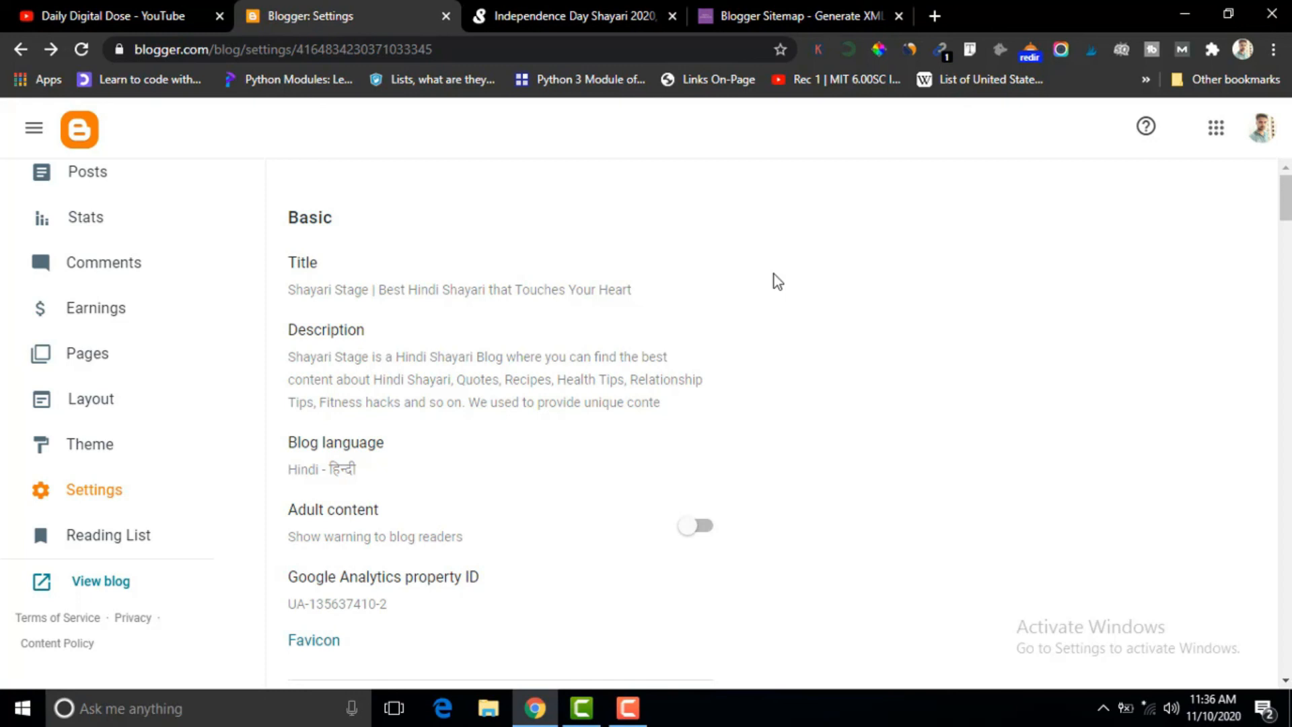
Switch to the Daily Digital Dose YouTube channel and look through its playlists and uploaded videos.
click(164, 20)
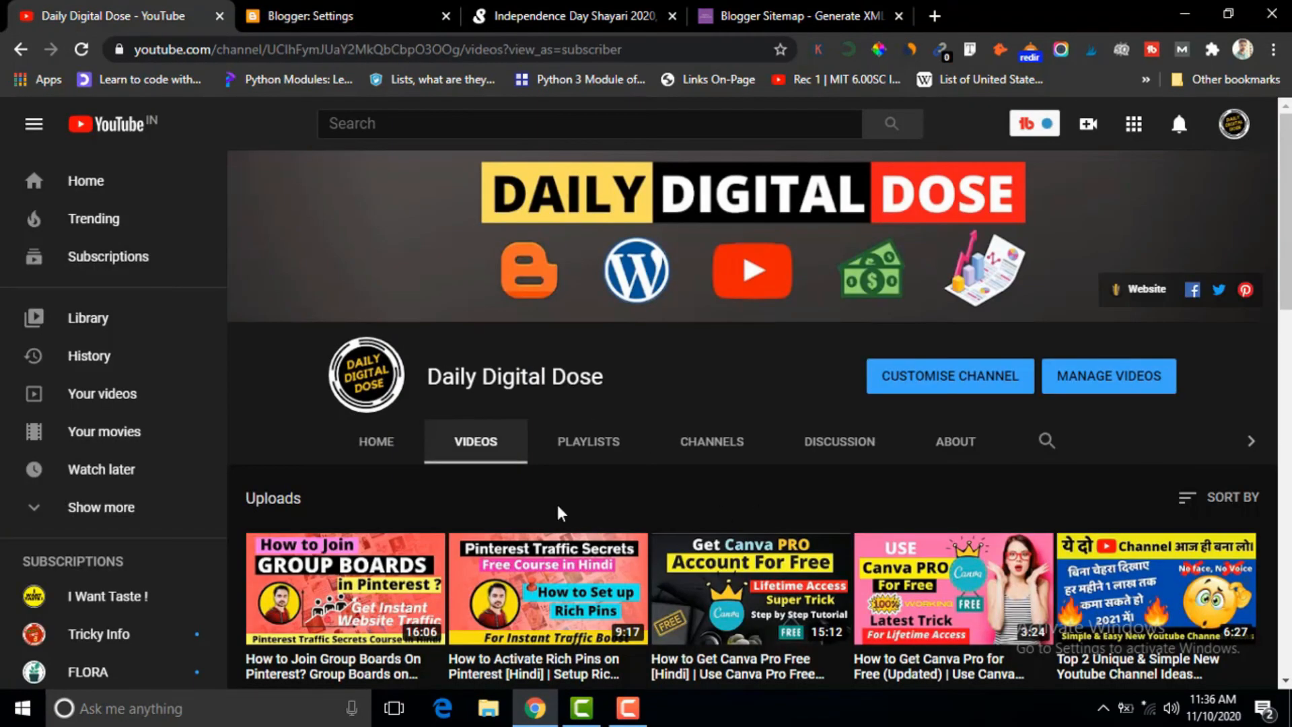
click(591, 457)
scroll(508, 489, down, 8)
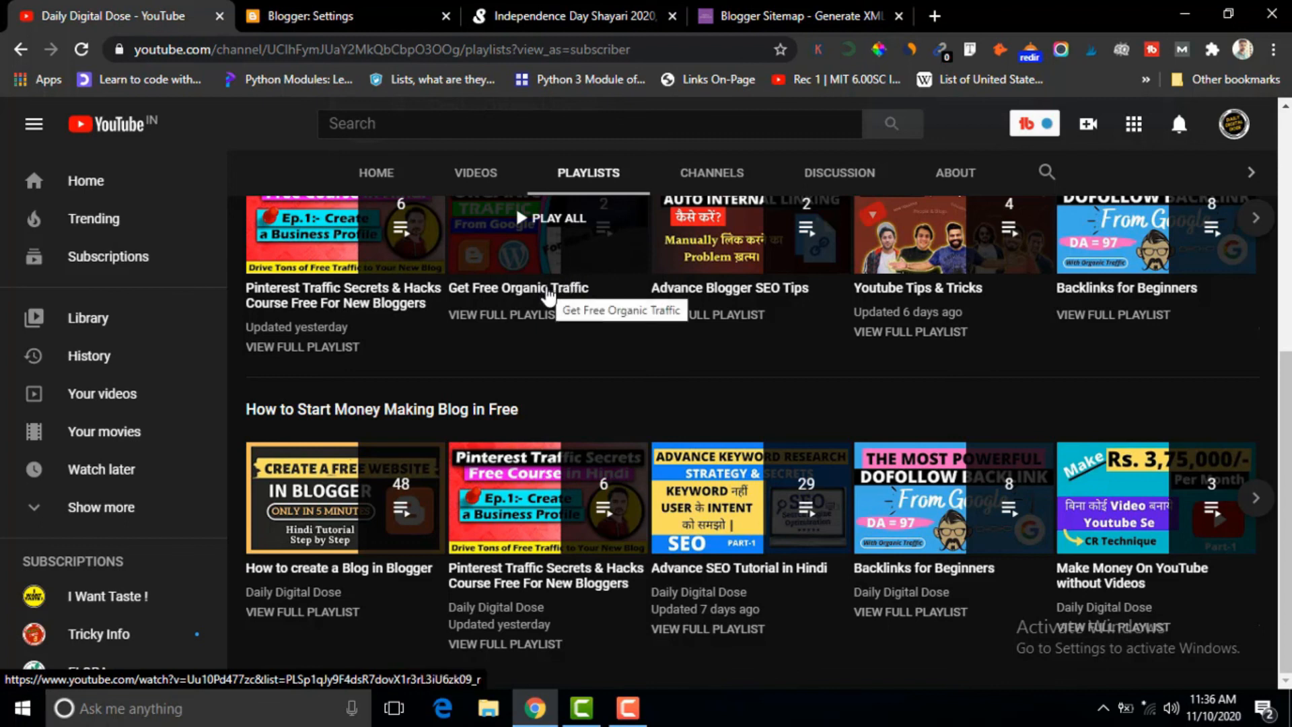
scroll(773, 366, up, 3)
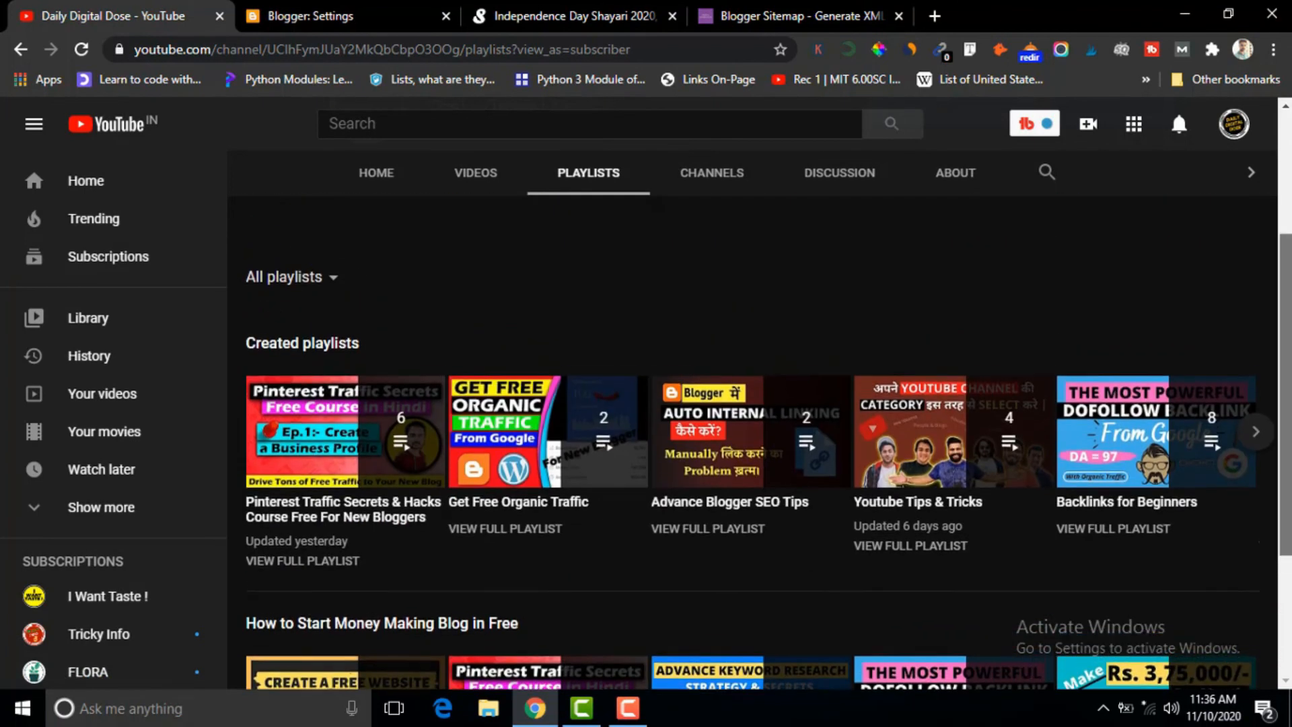
scroll(772, 366, up, 1)
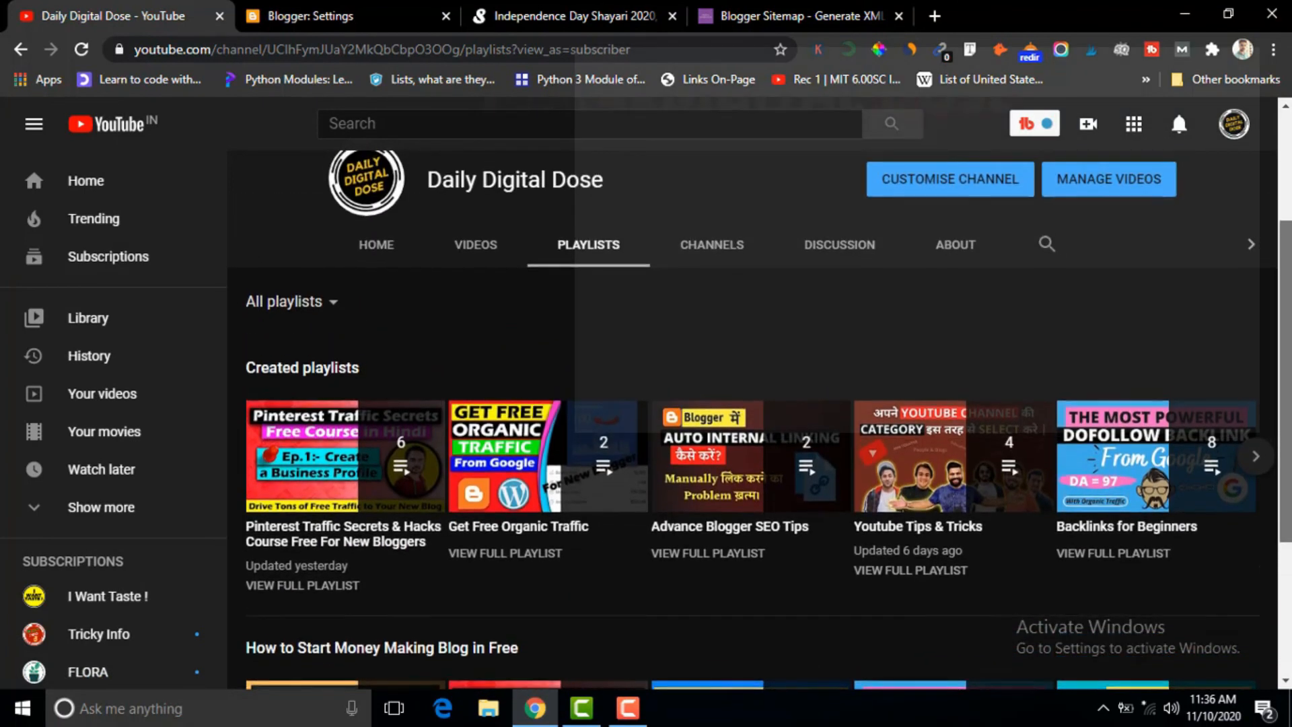
scroll(773, 366, up, 3)
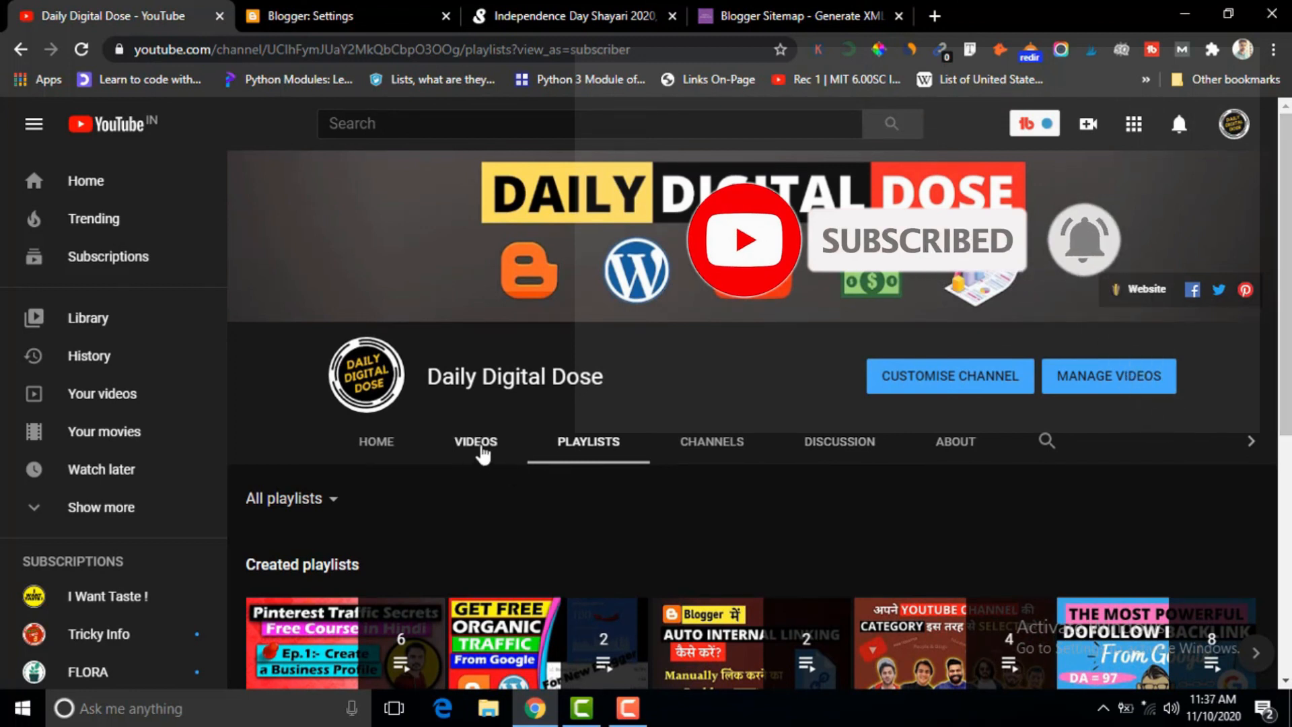
click(477, 442)
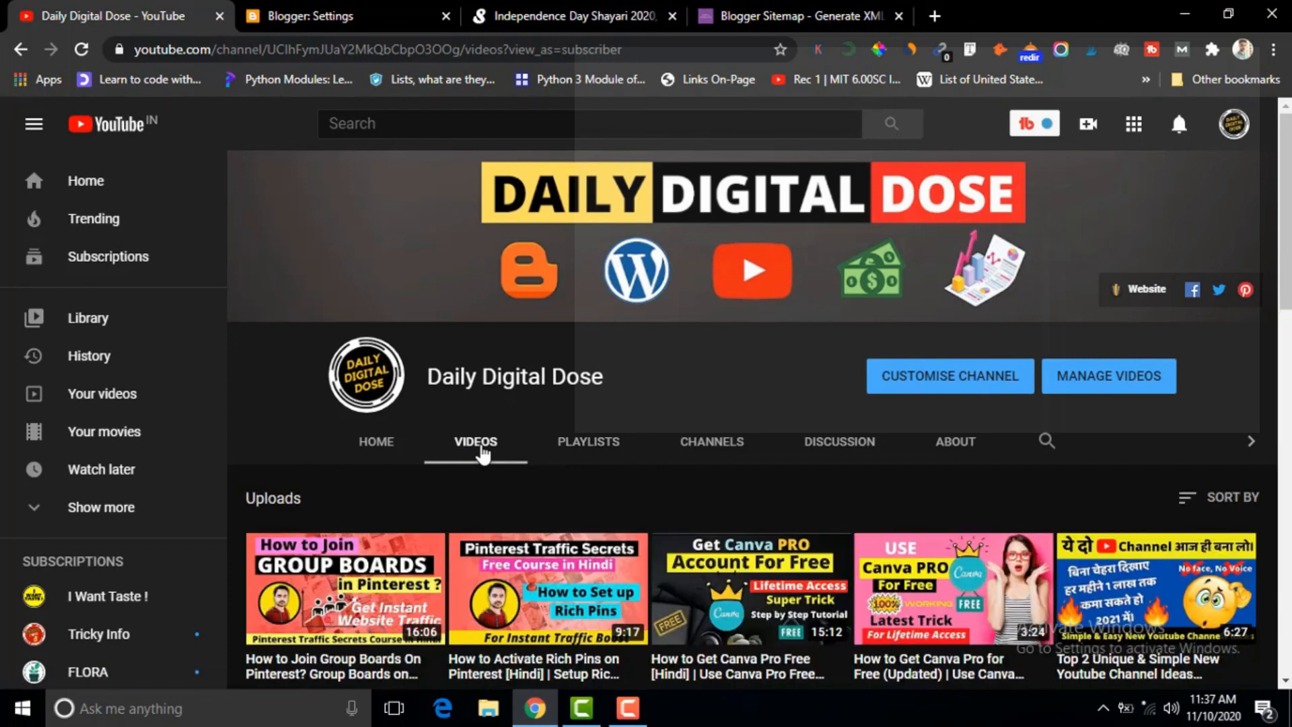